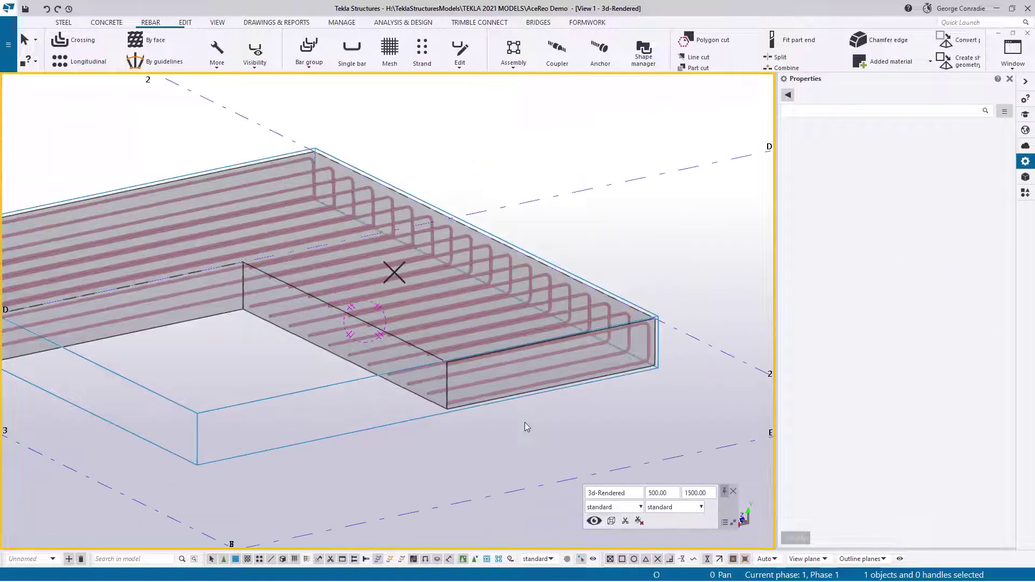
# Orbit to the slab end and select the slab's rebar set.
pyautogui.keyDown('ctrl'); pyautogui.moveTo(444, 364); pyautogui.dragTo(452, 377, button='middle'); pyautogui.keyUp('ctrl')
pyautogui.scroll(-2, 377, 355)
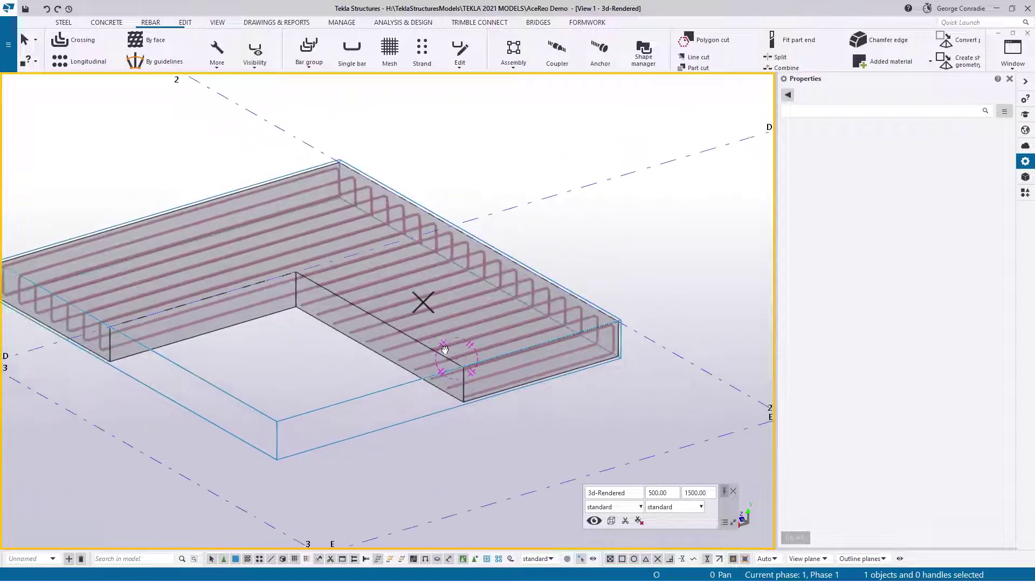
pyautogui.scroll(3, 535, 365)
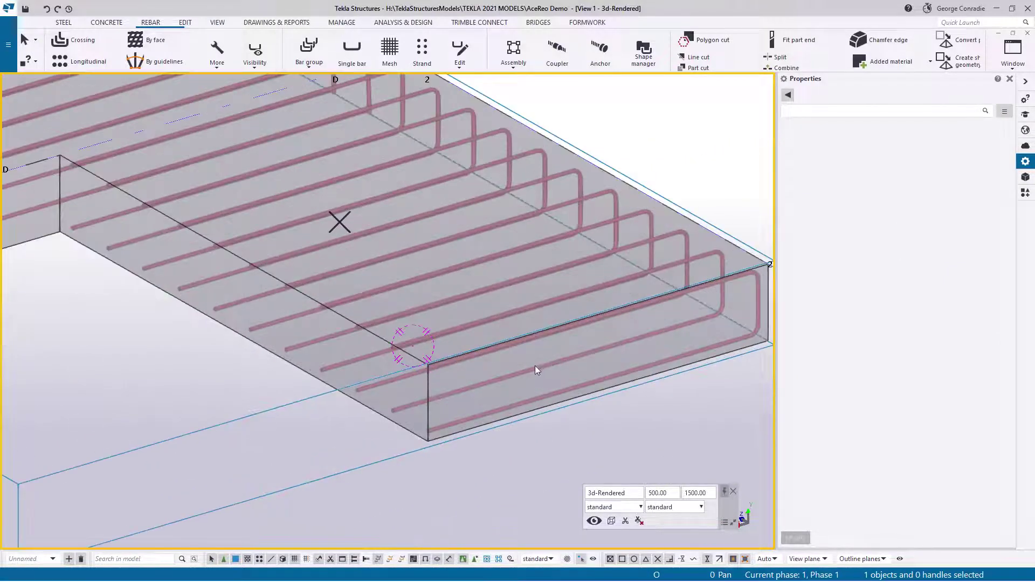
pyautogui.click(535, 369)
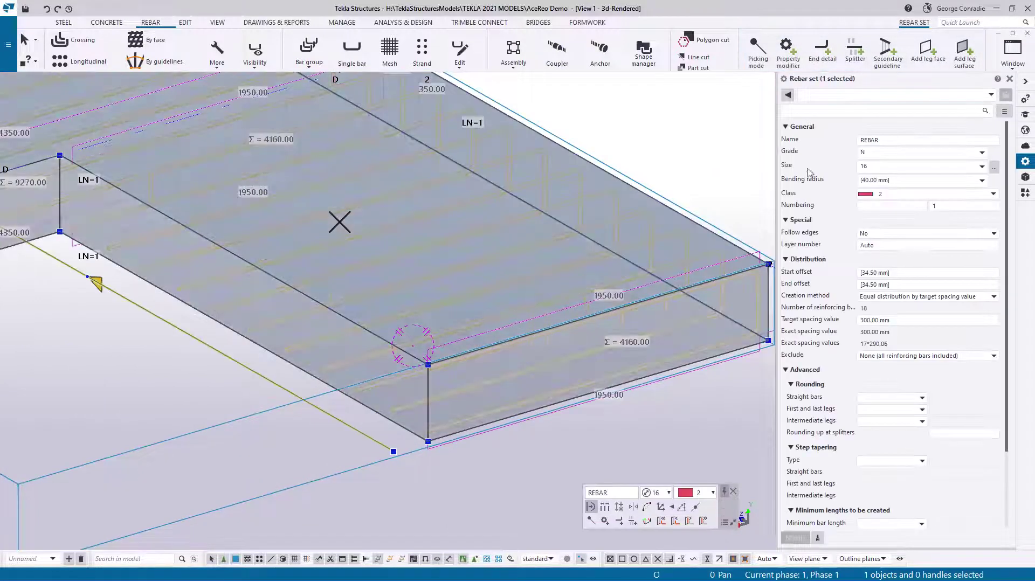
# Add the slab's long side face as a new leg face, giving 350 mm legs.
pyautogui.click(926, 59)
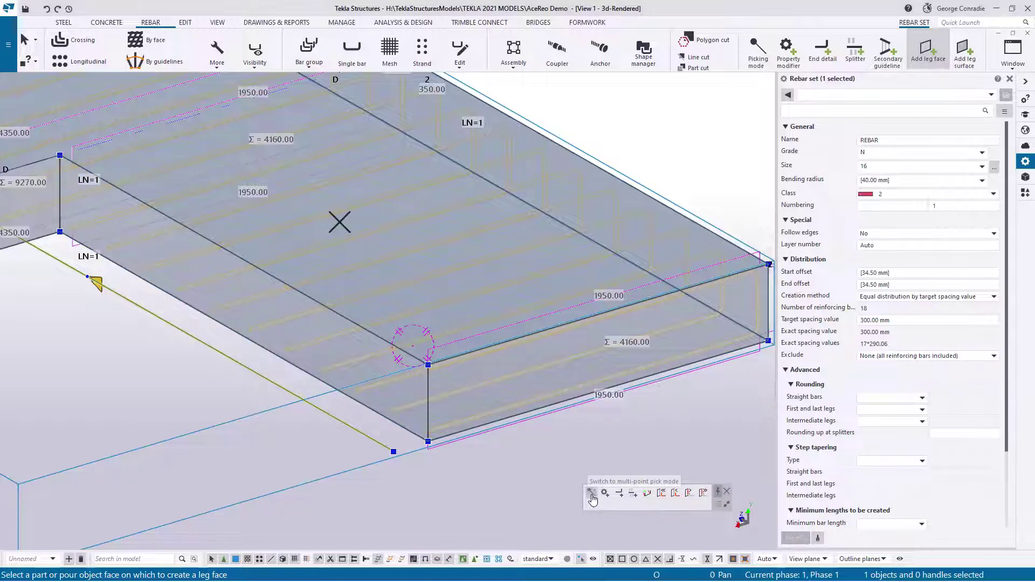
pyautogui.click(592, 494)
pyautogui.click(593, 496)
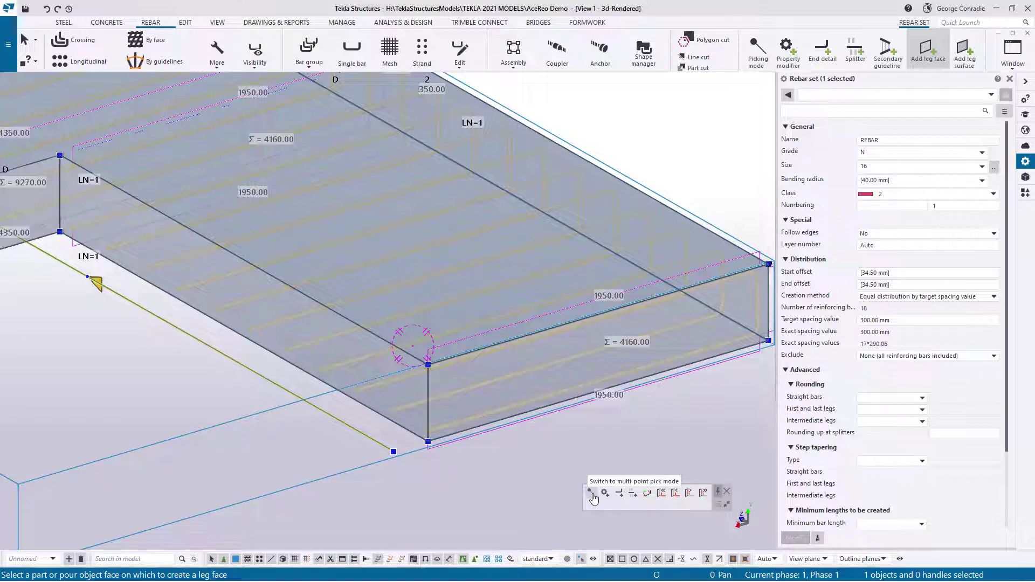
pyautogui.click(592, 495)
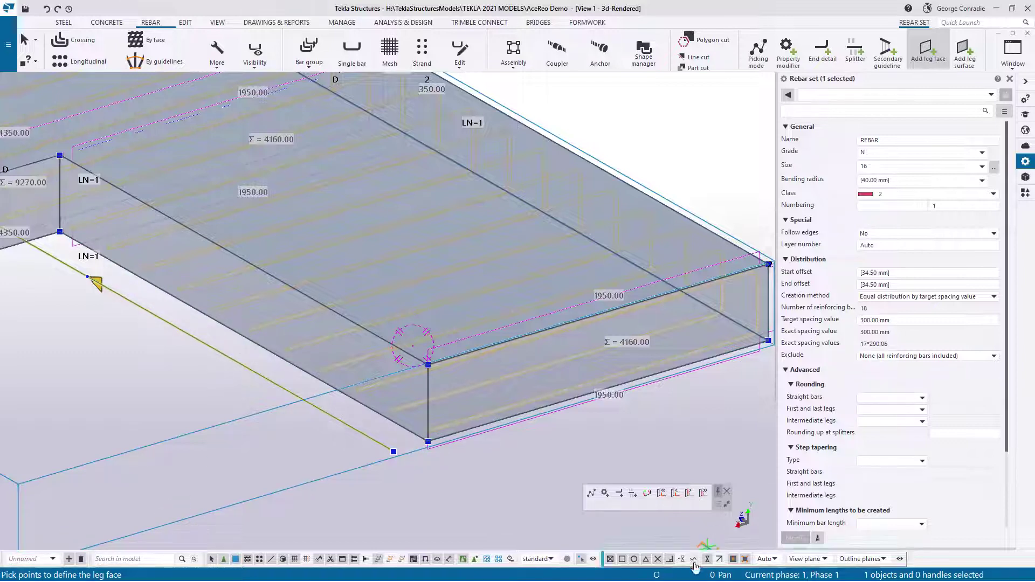
pyautogui.click(591, 494)
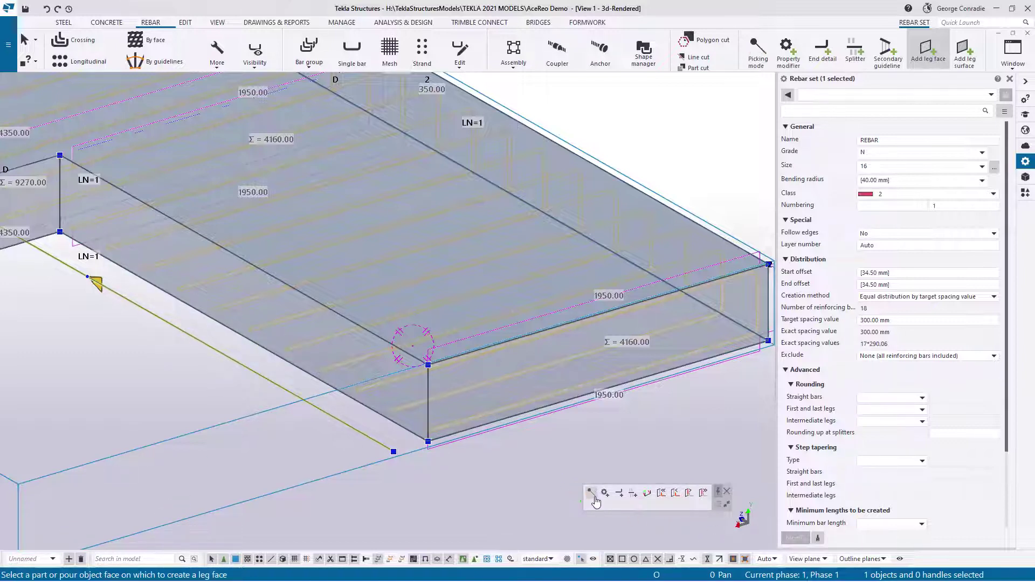
pyautogui.click(398, 395)
pyautogui.rightClick(512, 263)
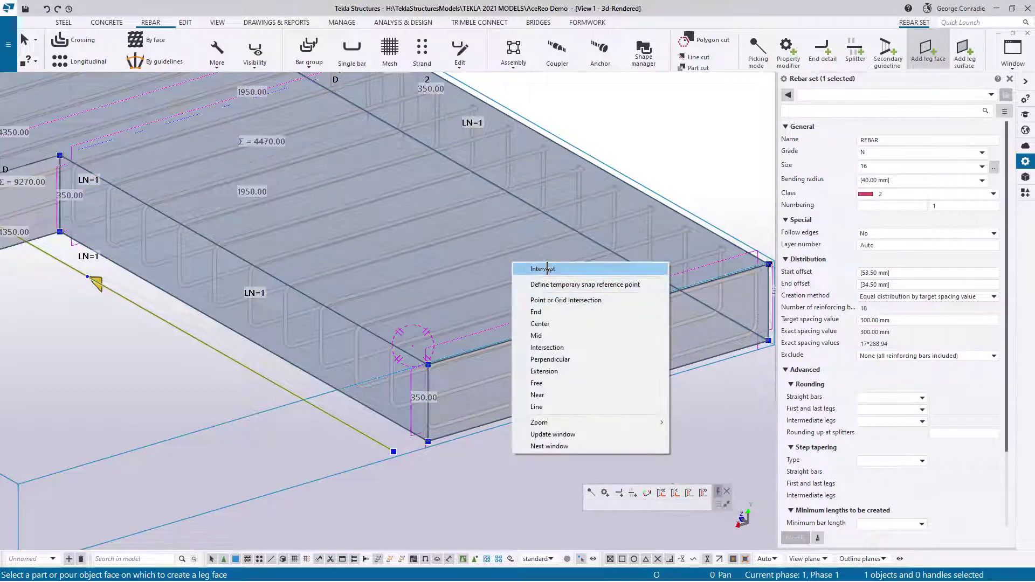
pyautogui.click(543, 268)
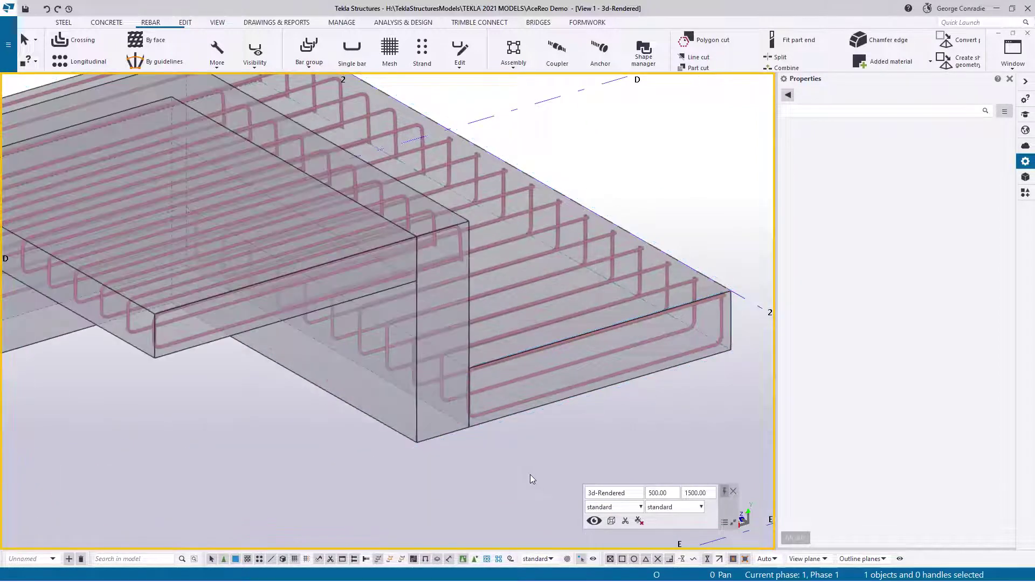
# Drag the new leg face to the slab's corner point so it extends 400 mm.
pyautogui.scroll(4, 591, 435)
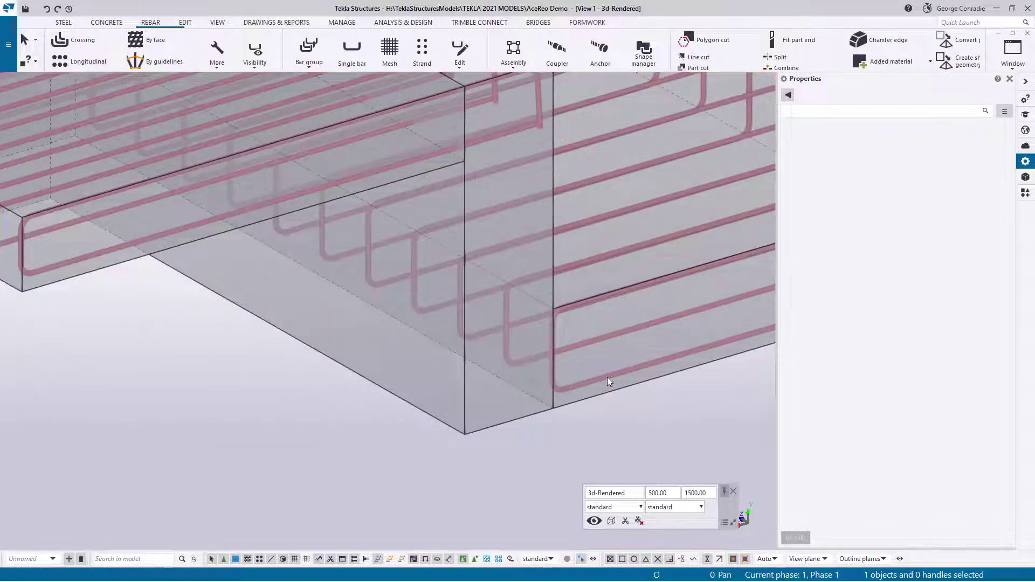
pyautogui.click(607, 377)
pyautogui.click(531, 380)
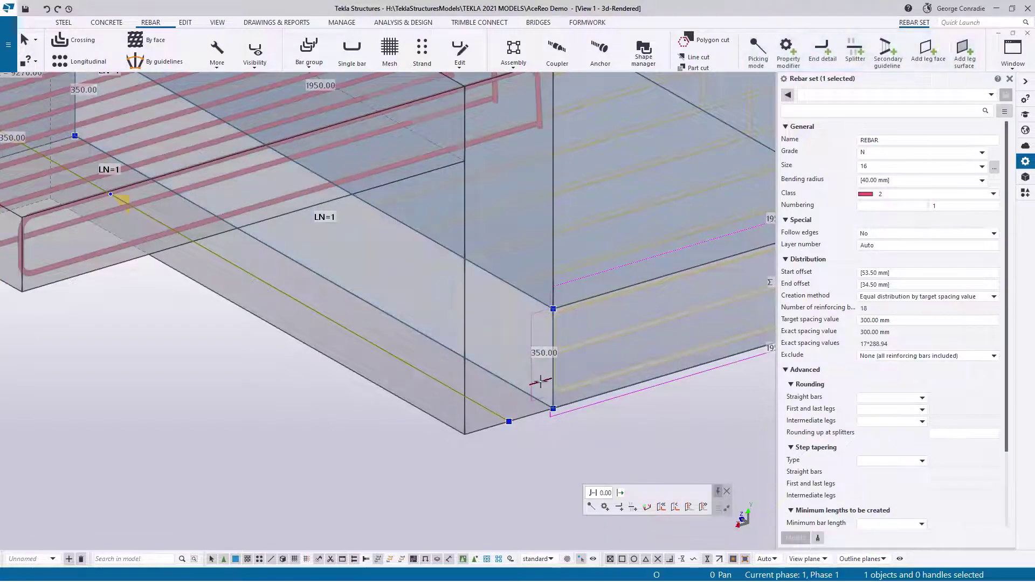
pyautogui.moveTo(539, 385); pyautogui.dragTo(476, 450)
pyautogui.click(519, 462)
# Orbit the model, then switch to a flat plan view with Ctrl+P.
pyautogui.scroll(-4, 519, 461)
pyautogui.keyDown('ctrl'); pyautogui.moveTo(478, 425); pyautogui.dragTo(522, 450, button='middle'); pyautogui.keyUp('ctrl')
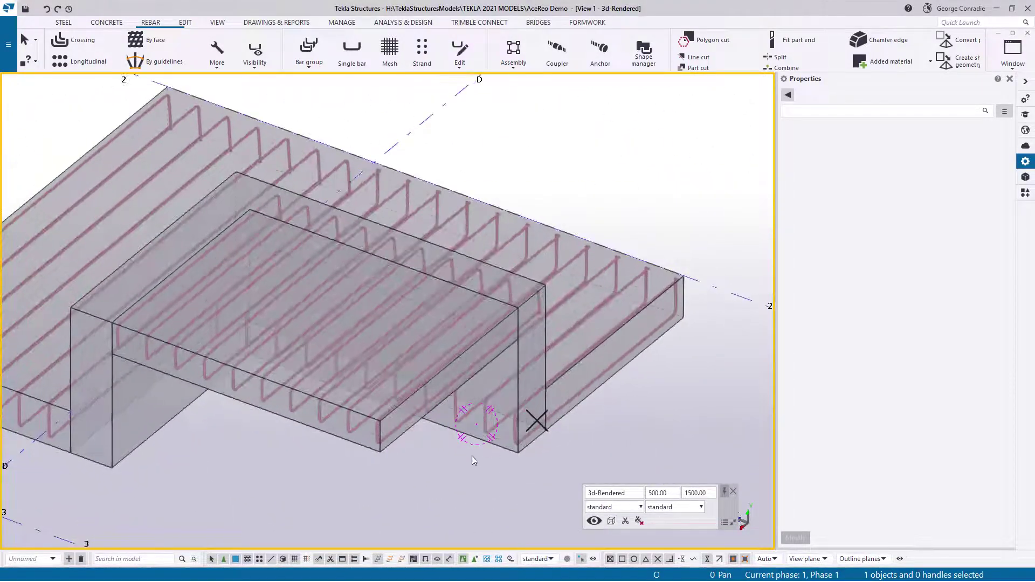
pyautogui.scroll(-3, 474, 460)
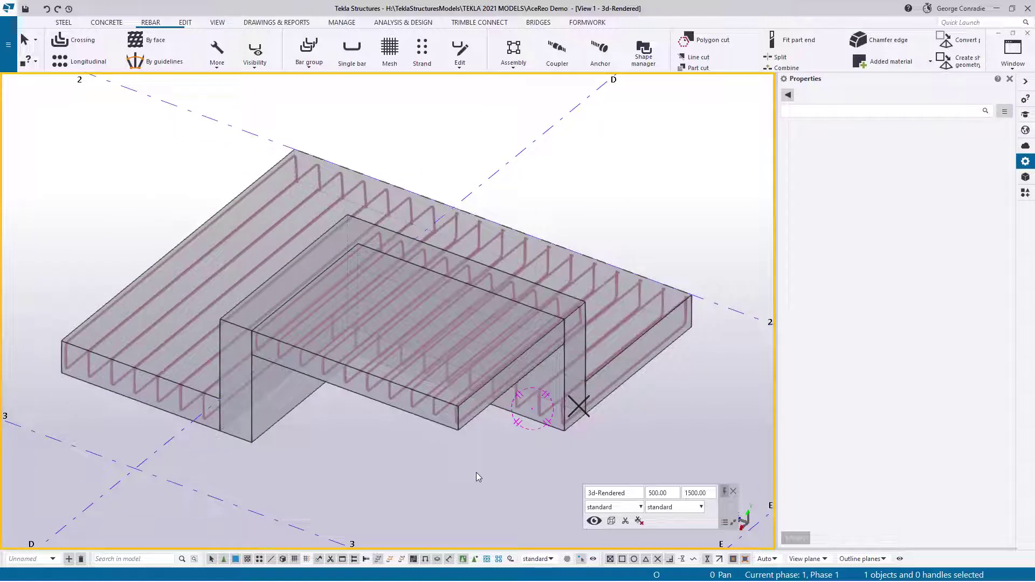
pyautogui.hotkey('ctrl', 'p')
pyautogui.scroll(2, 462, 134)
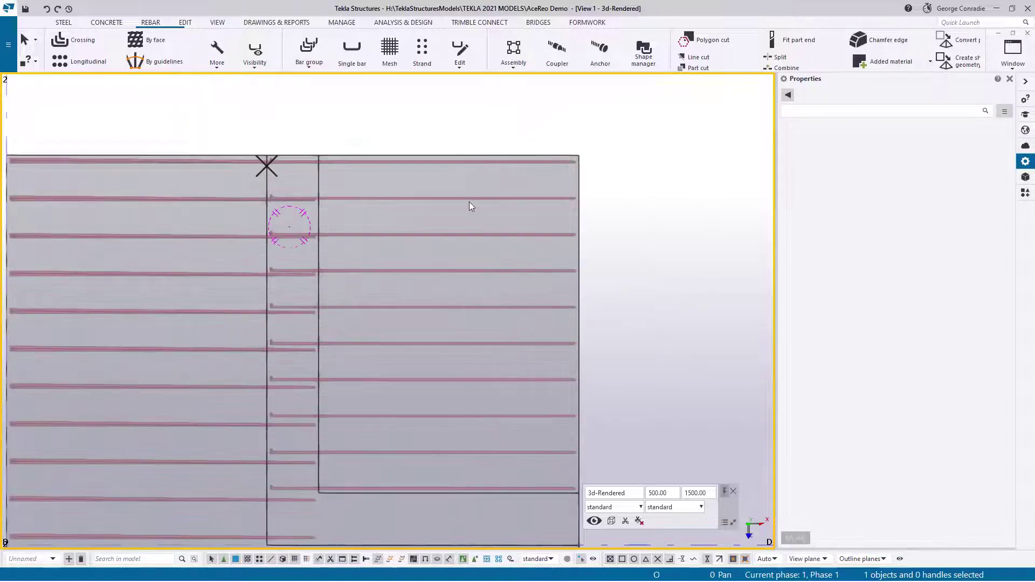
# Split the wall's rebar set with two lapping splitters, 900 mm from each bar end.
pyautogui.click(471, 199)
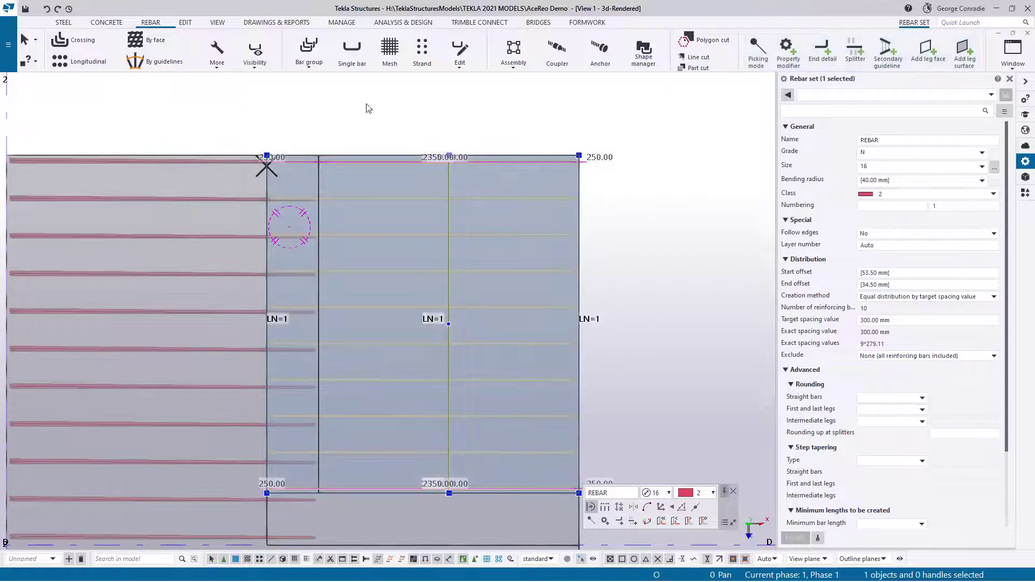
pyautogui.click(255, 51)
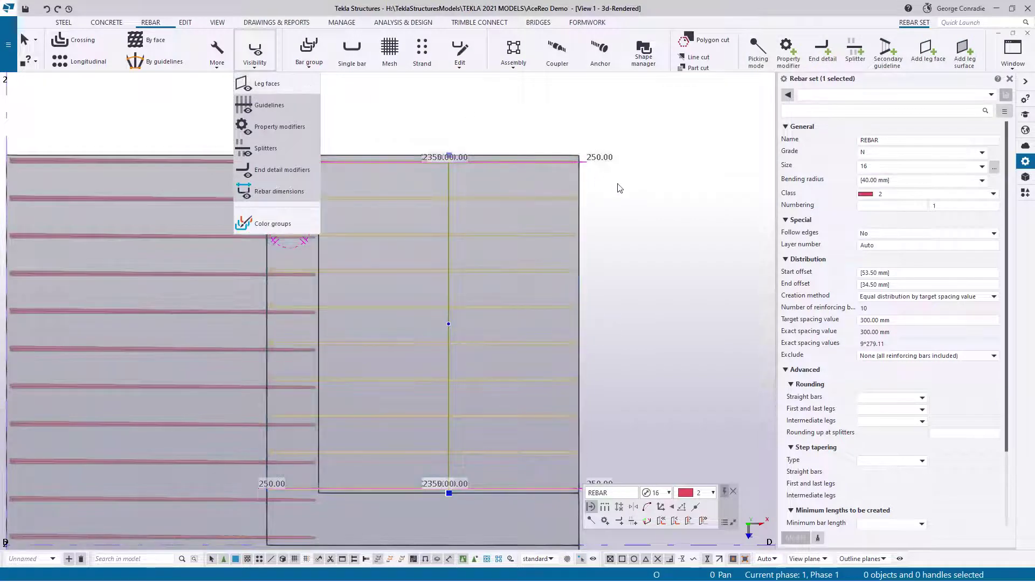
pyautogui.click(620, 188)
pyautogui.click(855, 52)
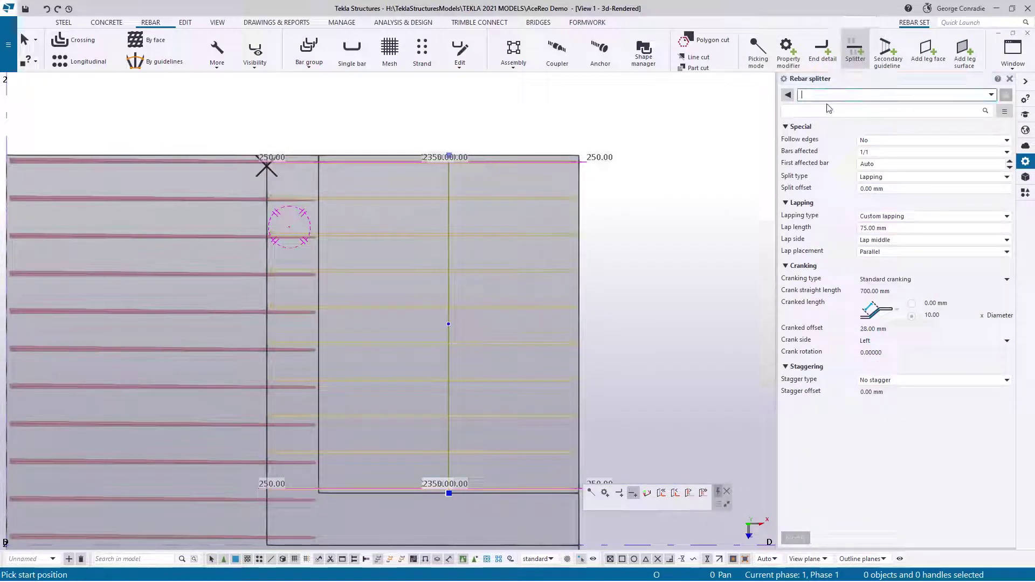
pyautogui.scroll(1, 547, 162)
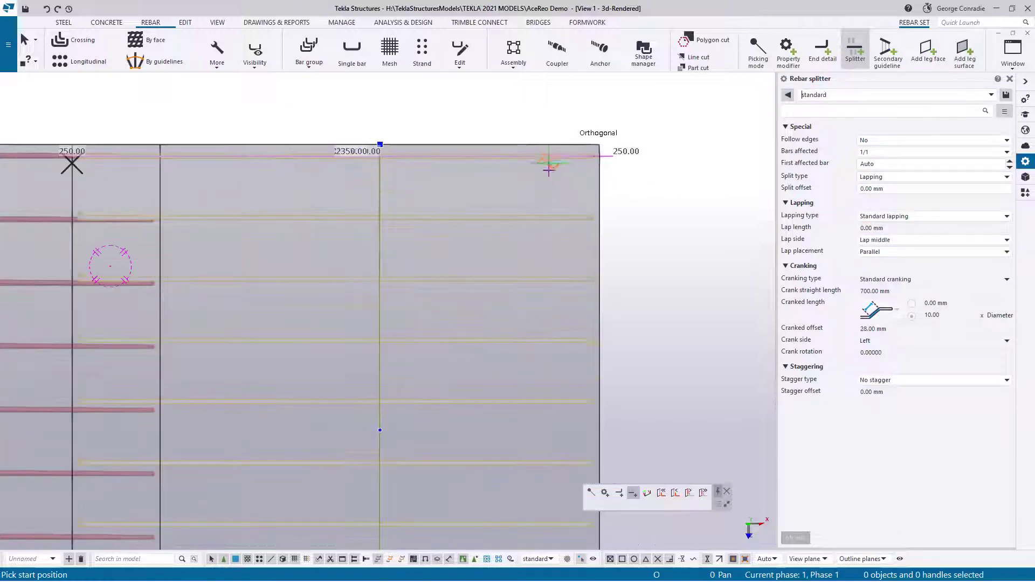
pyautogui.scroll(1, 554, 236)
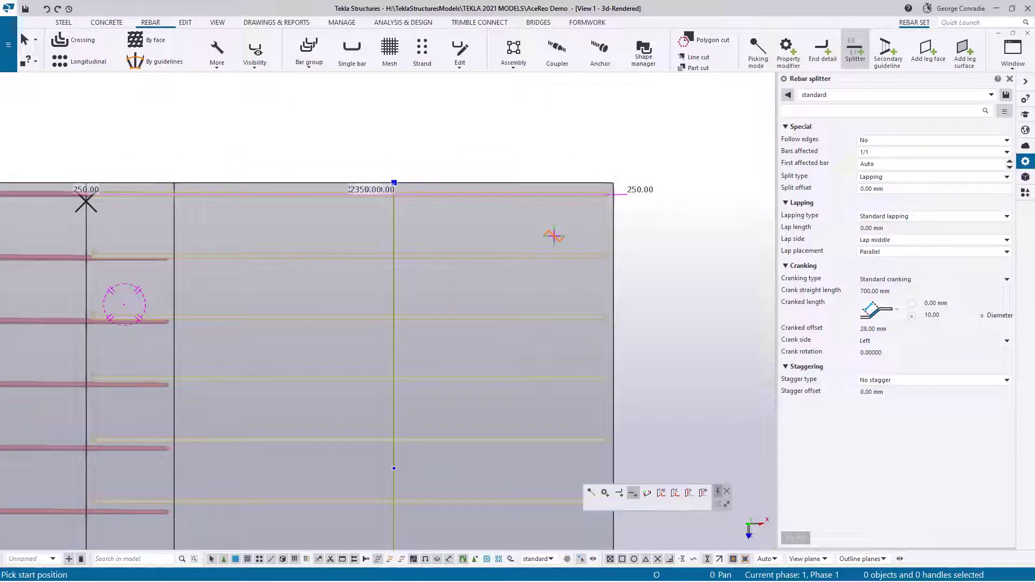
pyautogui.click(487, 256)
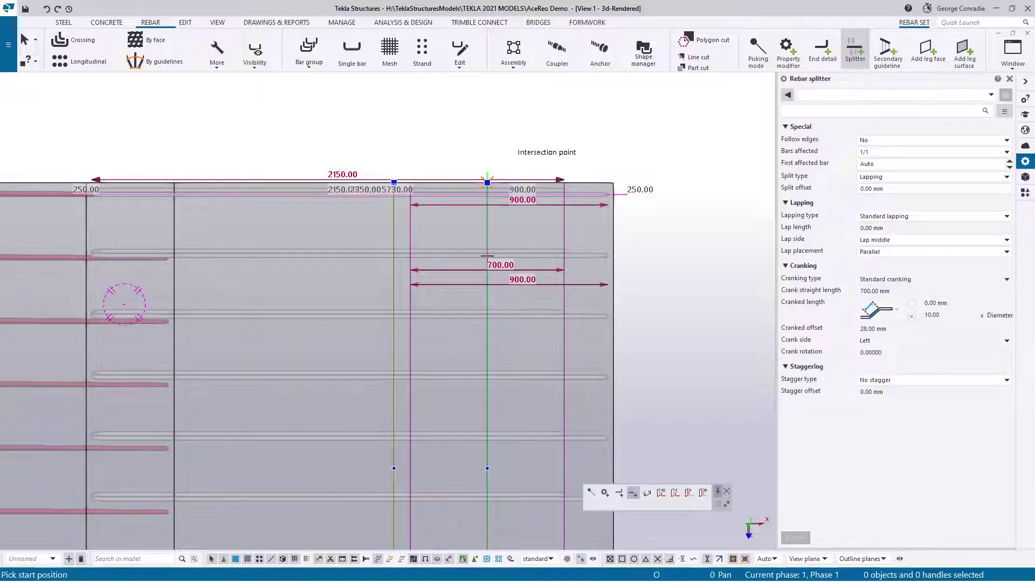
pyautogui.click(212, 256)
pyautogui.scroll(-4, 216, 256)
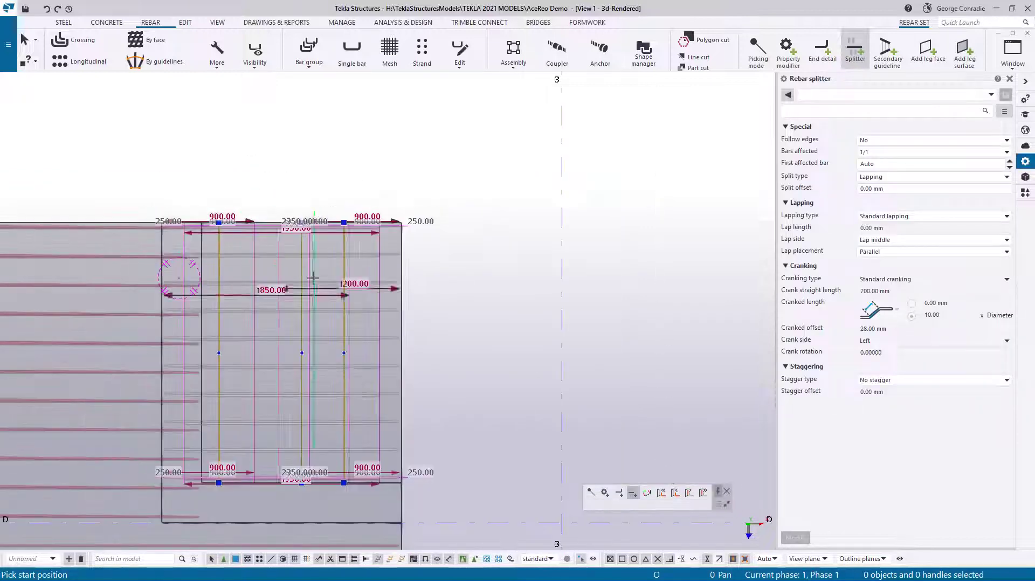
pyautogui.moveTo(317, 404); pyautogui.dragTo(416, 299, button='middle')
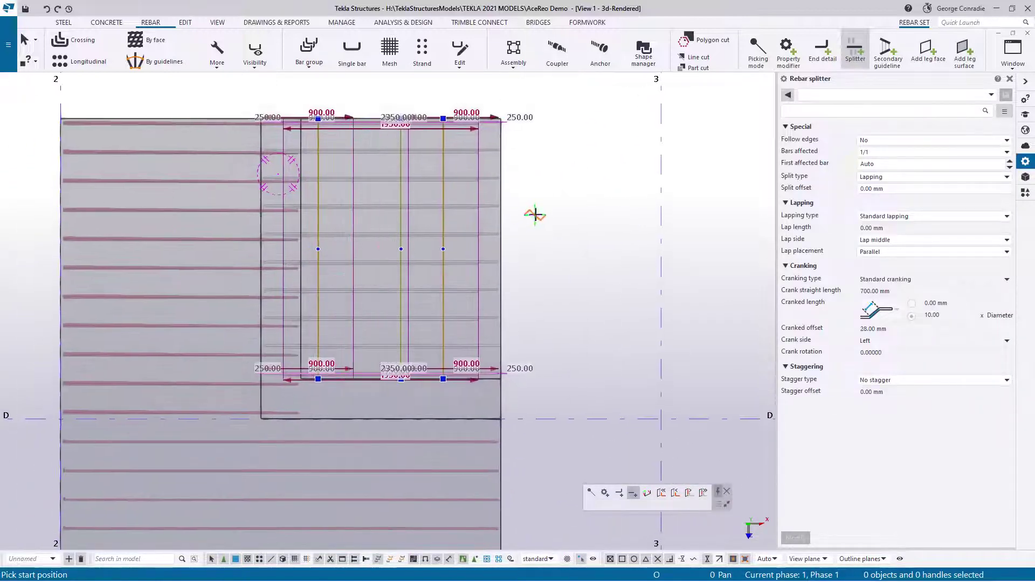
pyautogui.rightClick(537, 211)
pyautogui.click(582, 216)
# Add a splitter 900 mm from the bar ends on the slab's long rebar set.
pyautogui.click(558, 292)
pyautogui.moveTo(555, 338); pyautogui.dragTo(580, 166, button='middle')
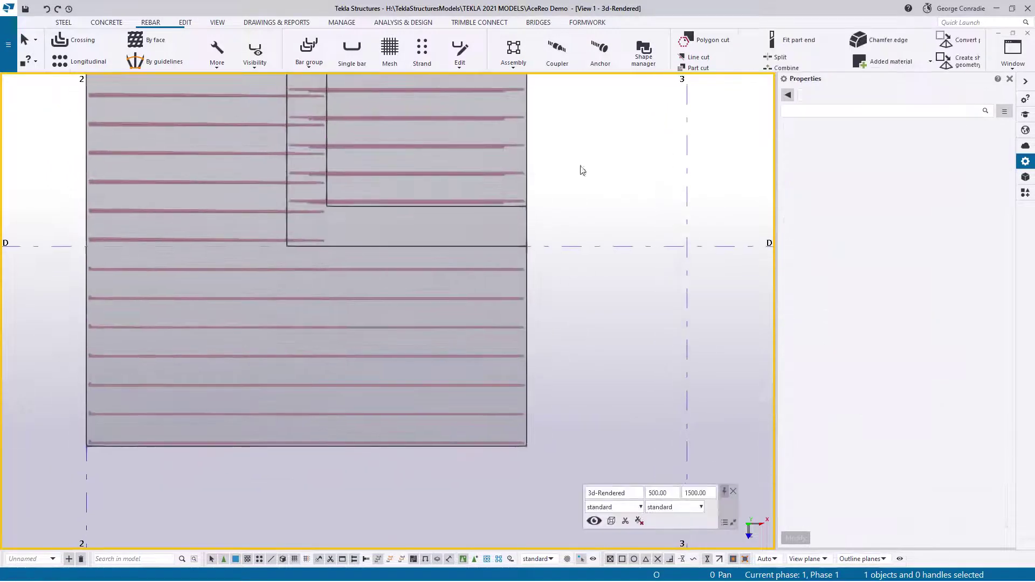
pyautogui.click(504, 300)
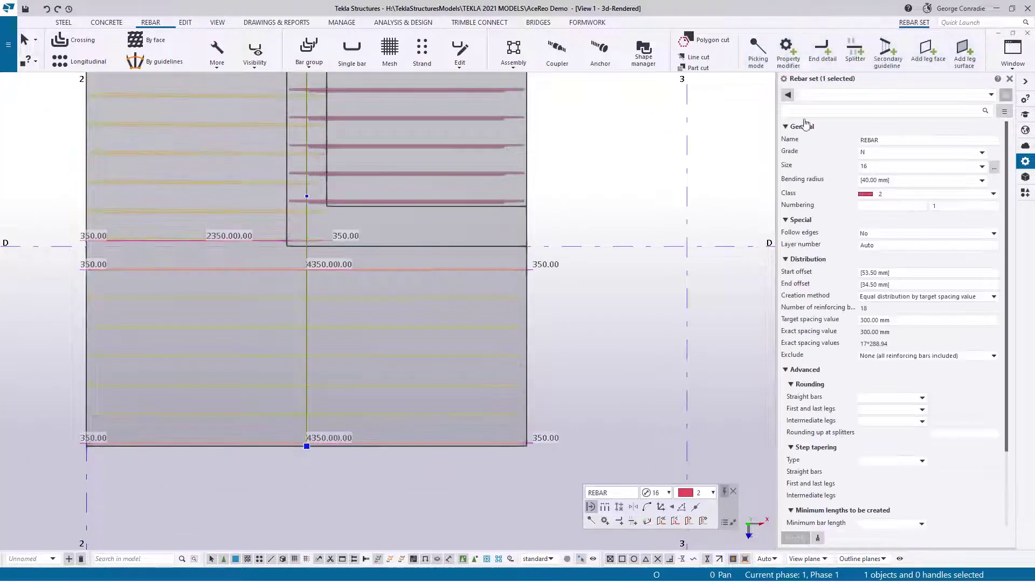
pyautogui.click(856, 54)
pyautogui.scroll(3, 473, 393)
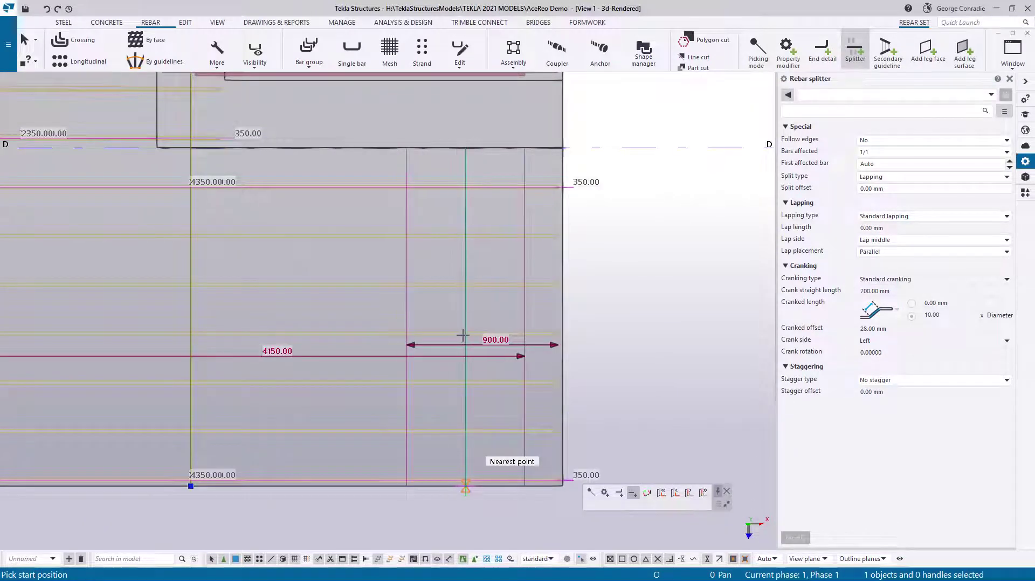
pyautogui.click(463, 335)
pyautogui.scroll(-2, 464, 335)
pyautogui.moveTo(357, 336); pyautogui.dragTo(615, 339, button='middle')
pyautogui.scroll(3, 389, 349)
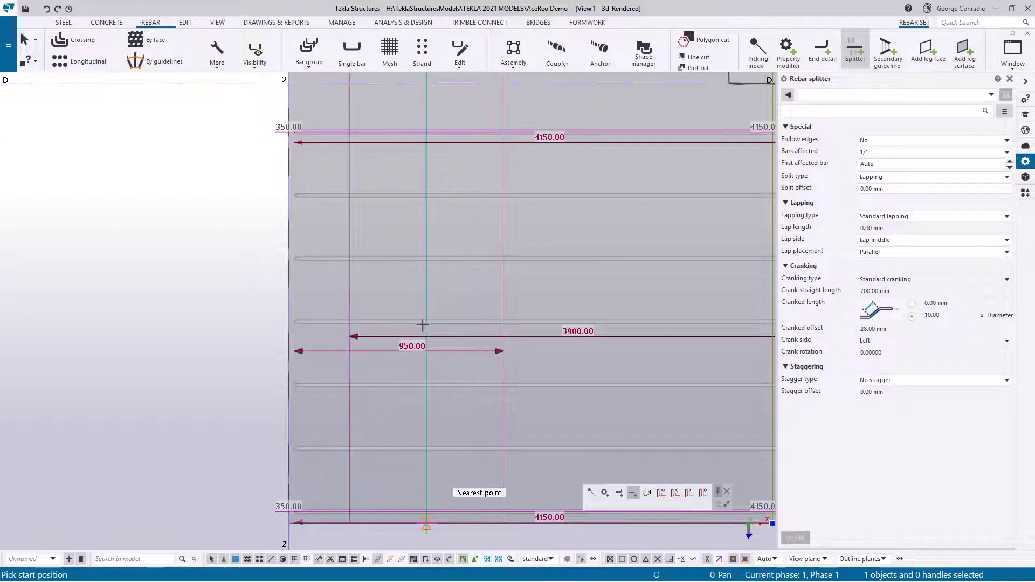
pyautogui.scroll(-4, 418, 324)
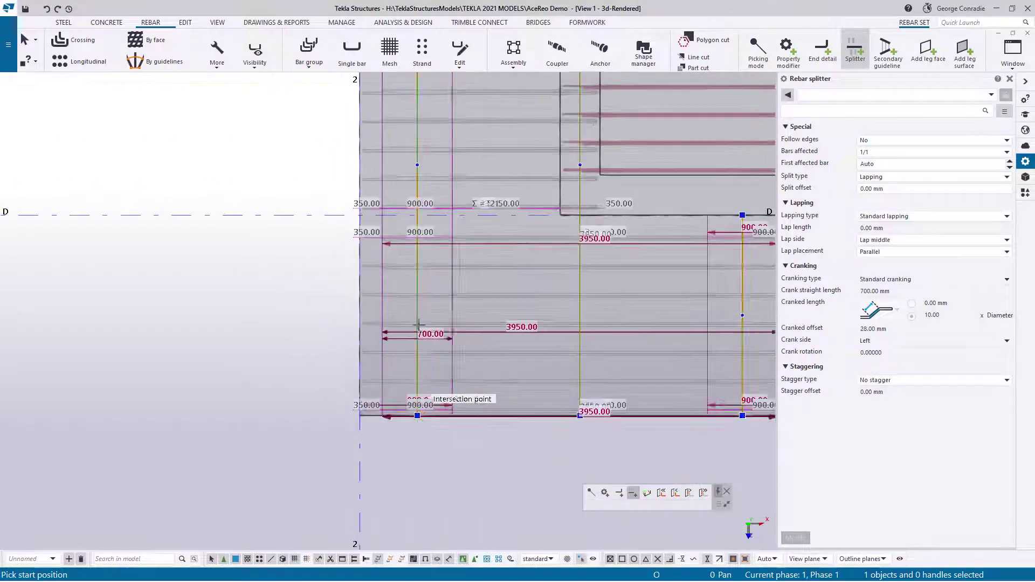
pyautogui.moveTo(343, 295); pyautogui.dragTo(344, 455, button='middle')
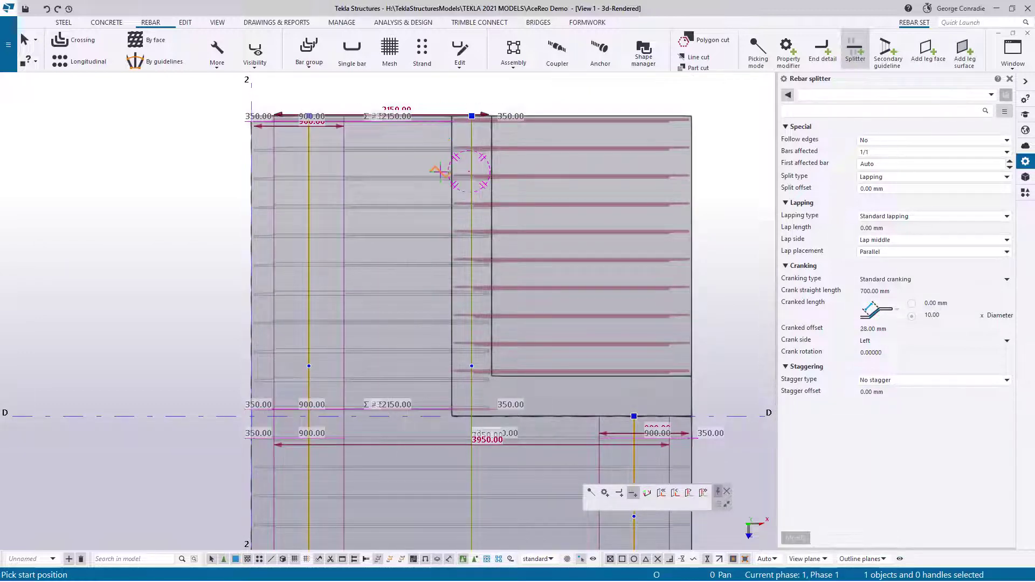
pyautogui.scroll(6, 440, 172)
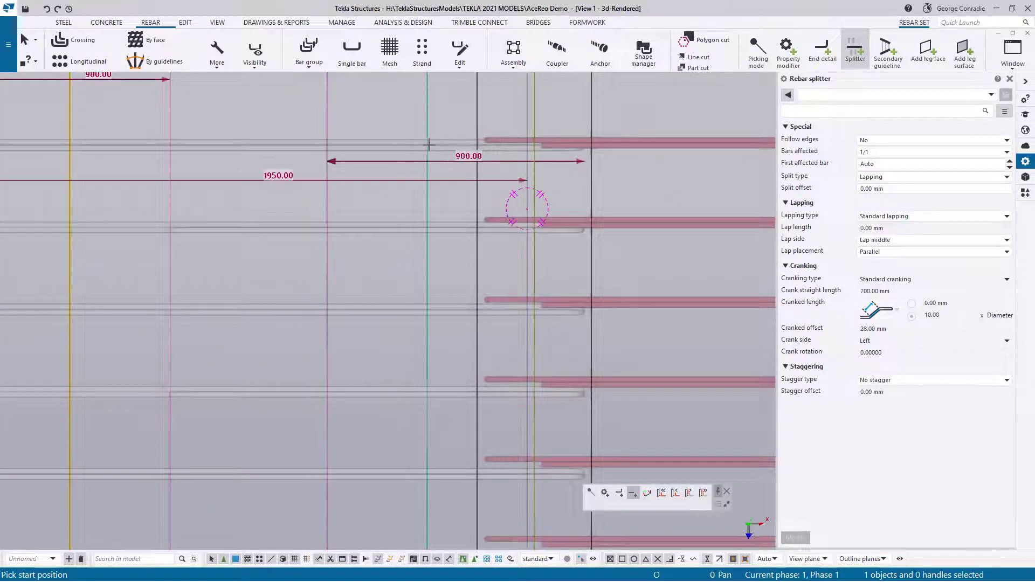
pyautogui.scroll(-6, 429, 145)
pyautogui.rightClick(432, 147)
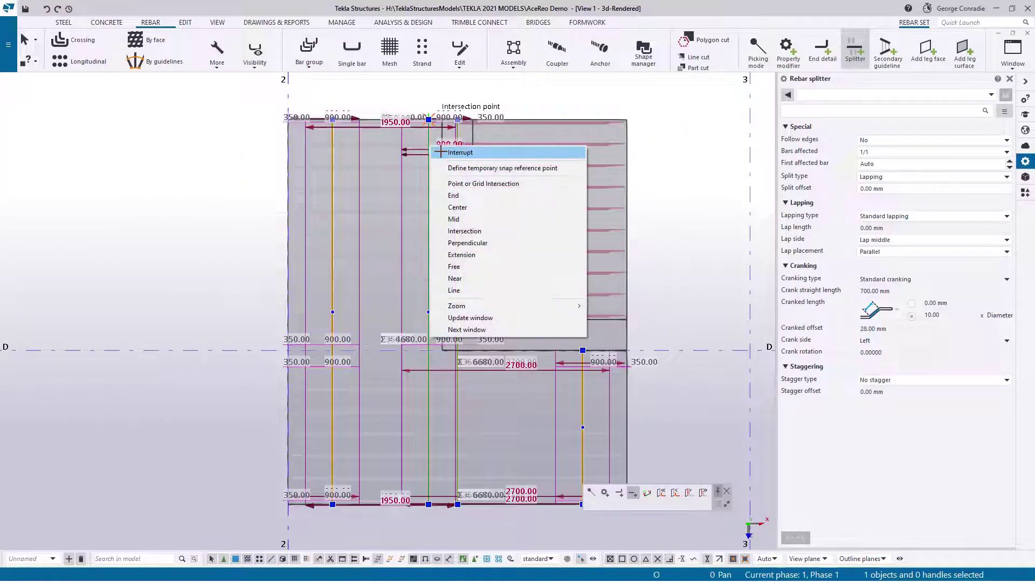
pyautogui.click(458, 152)
# Shorten that splitter from 5000 to 3000 mm so it stops at gridline D.
pyautogui.scroll(3, 391, 408)
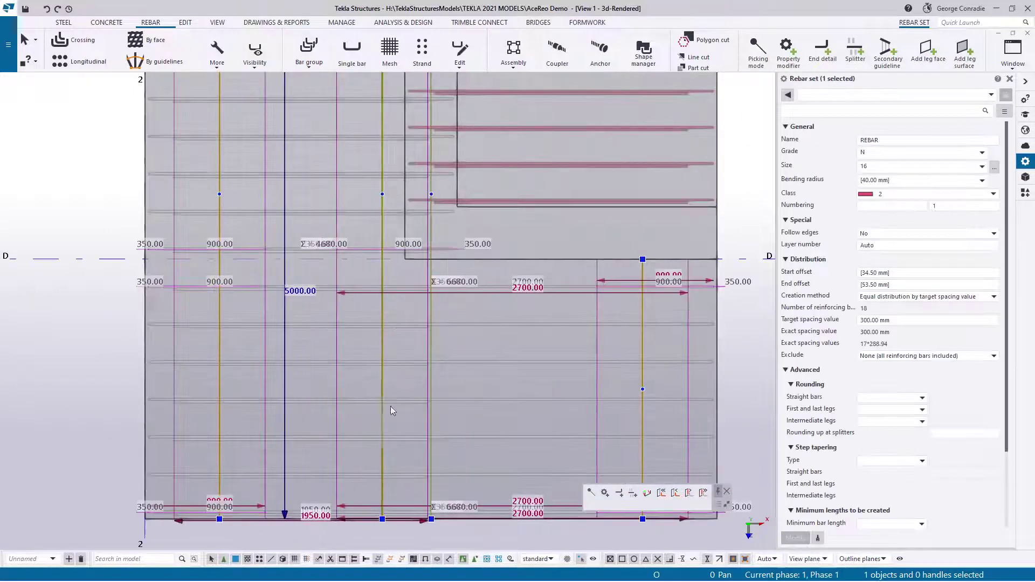
pyautogui.moveTo(392, 411); pyautogui.dragTo(332, 362, button='middle')
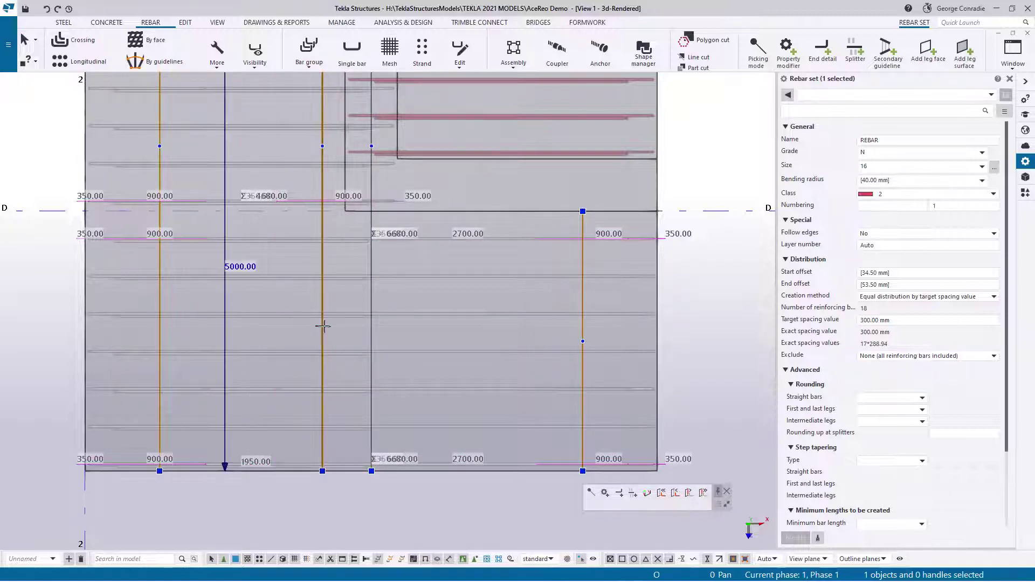
pyautogui.moveTo(225, 467); pyautogui.dragTo(345, 210)
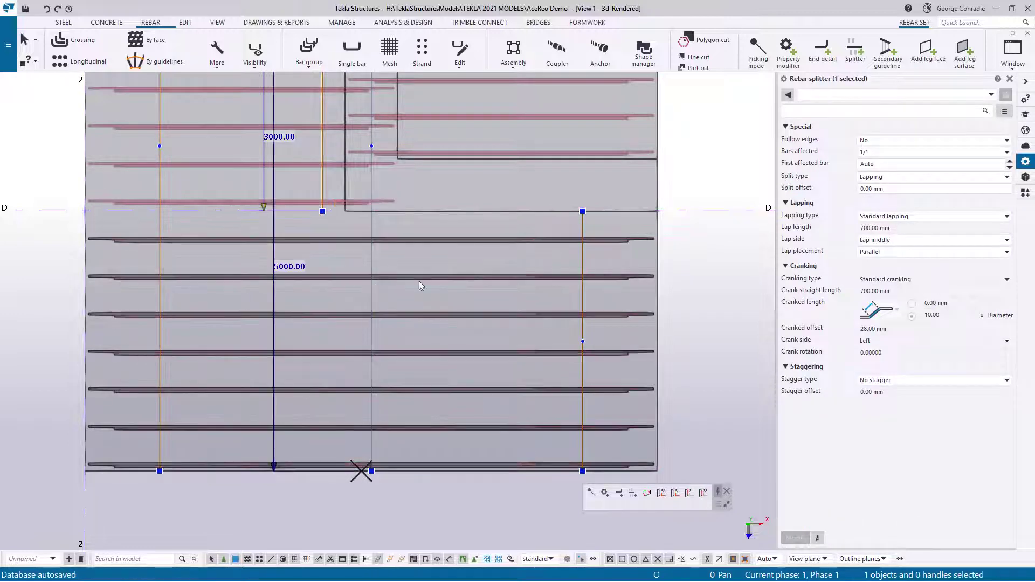
# Orbit into an oblique 3D view and select the base slab's three rebar splitters.
pyautogui.click(680, 249)
pyautogui.click(416, 247)
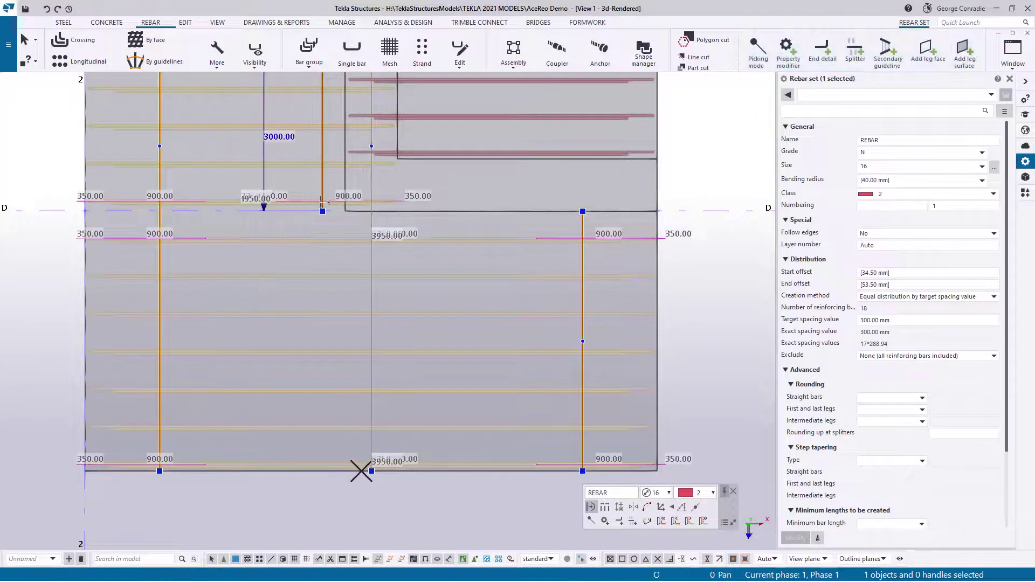
pyautogui.scroll(-3, 572, 347)
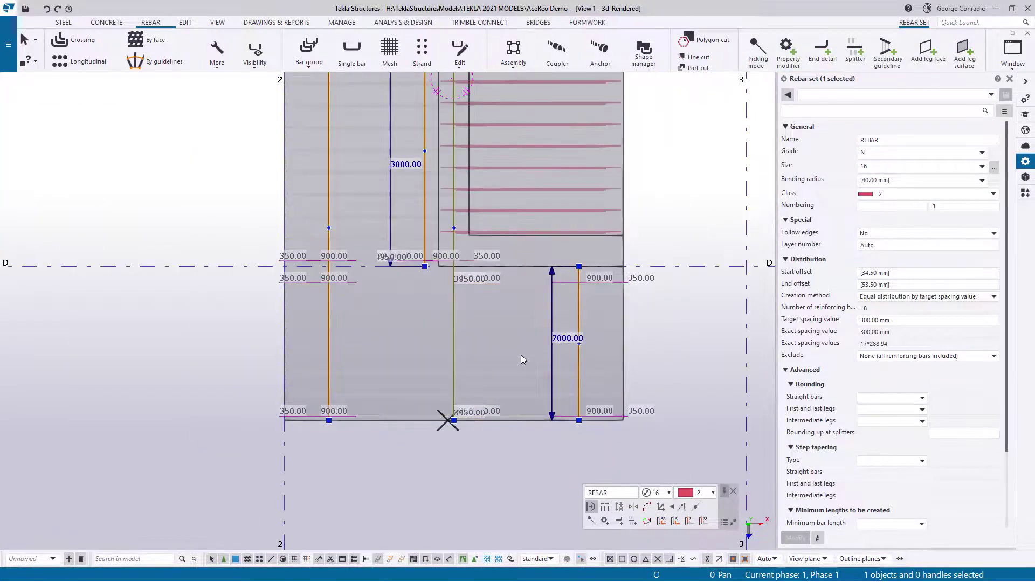
pyautogui.keyDown('ctrl'); pyautogui.moveTo(524, 354); pyautogui.dragTo(633, 275, button='middle'); pyautogui.keyUp('ctrl')
pyautogui.click(620, 280)
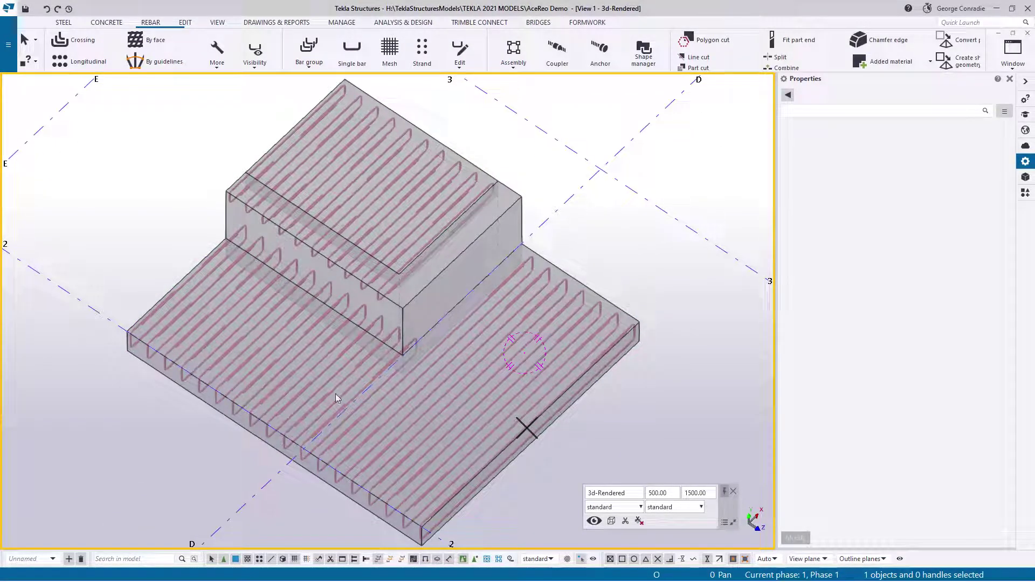
pyautogui.keyDown('ctrl'); pyautogui.moveTo(467, 354); pyautogui.dragTo(497, 311, button='middle'); pyautogui.keyUp('ctrl')
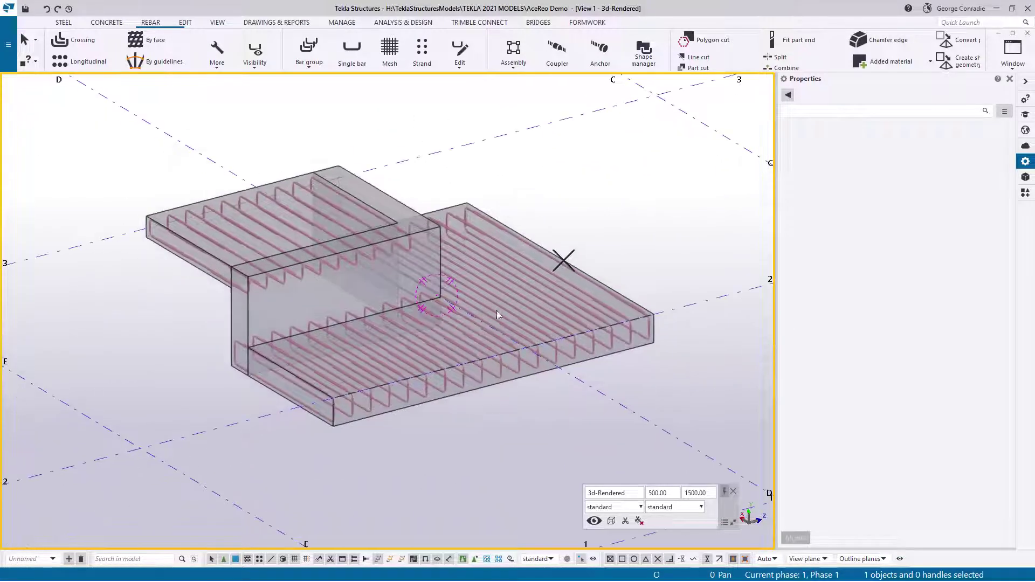
pyautogui.scroll(3, 505, 297)
pyautogui.click(498, 306)
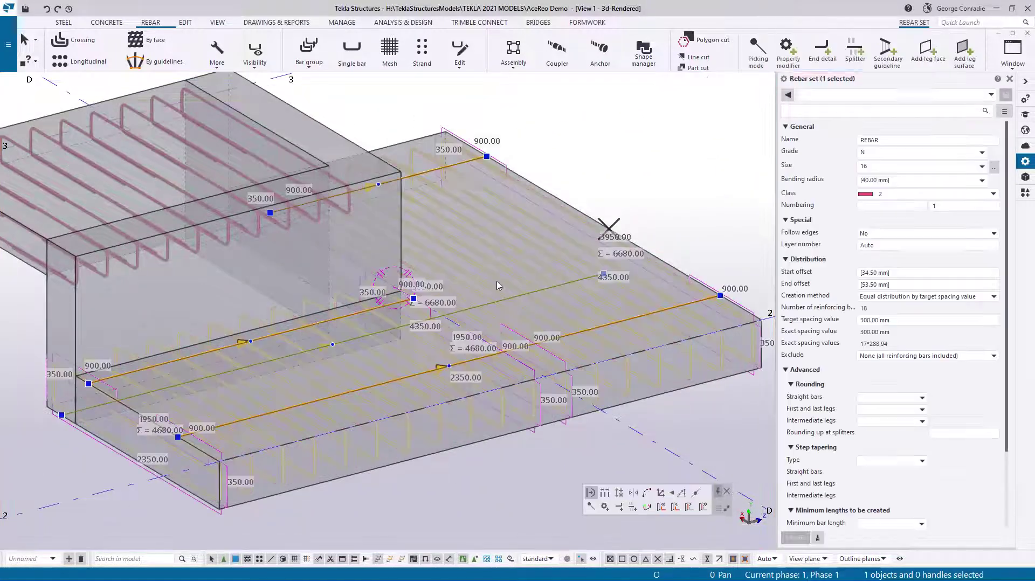
pyautogui.click(461, 162)
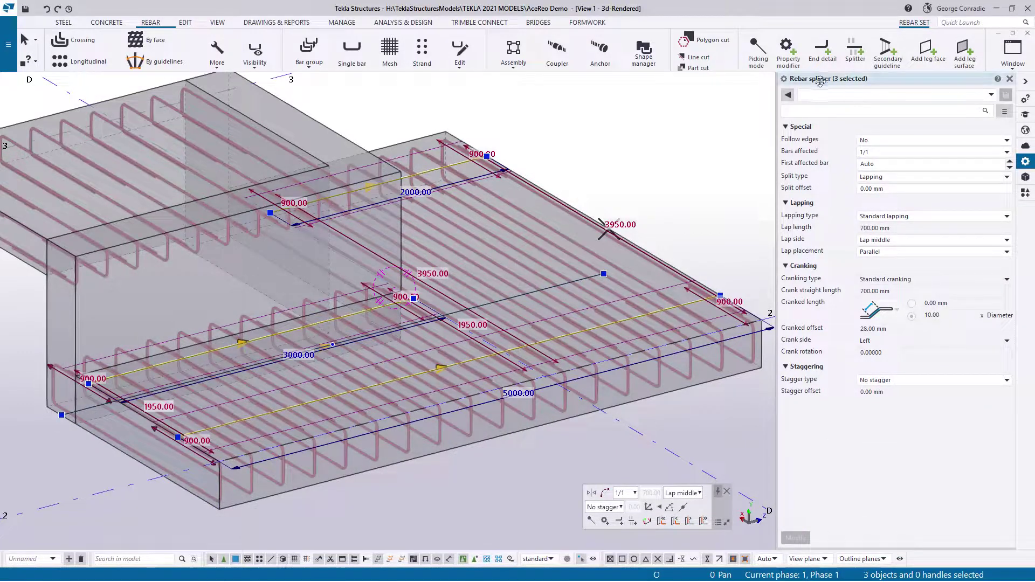
# Linear-copy the three base-slab splitters with a dY -400 mm offset.
pyautogui.moveTo(698, 171); pyautogui.dragTo(542, 163, button='middle')
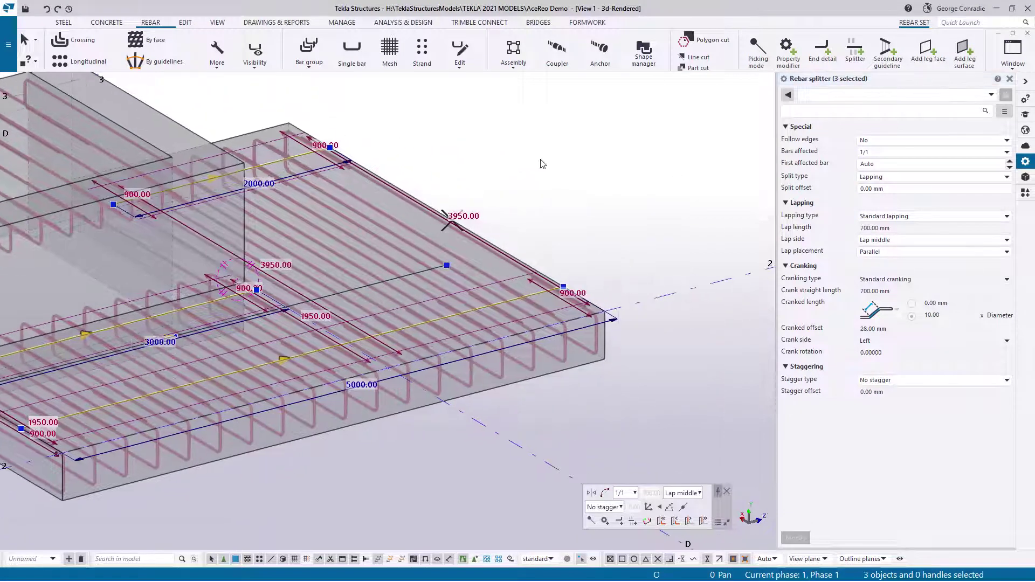
pyautogui.rightClick(602, 192)
pyautogui.moveTo(647, 223)
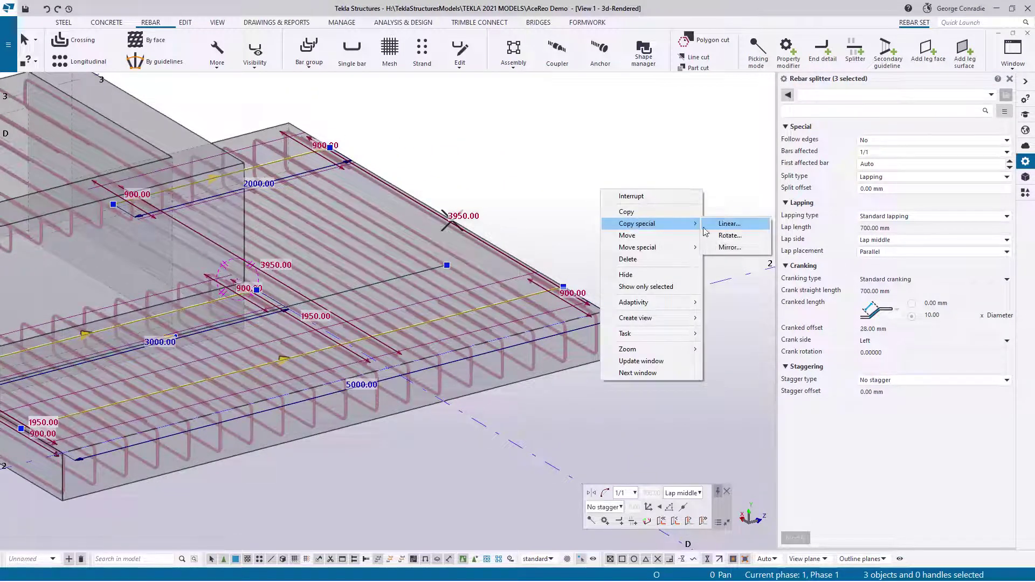
pyautogui.click(725, 224)
pyautogui.click(605, 312)
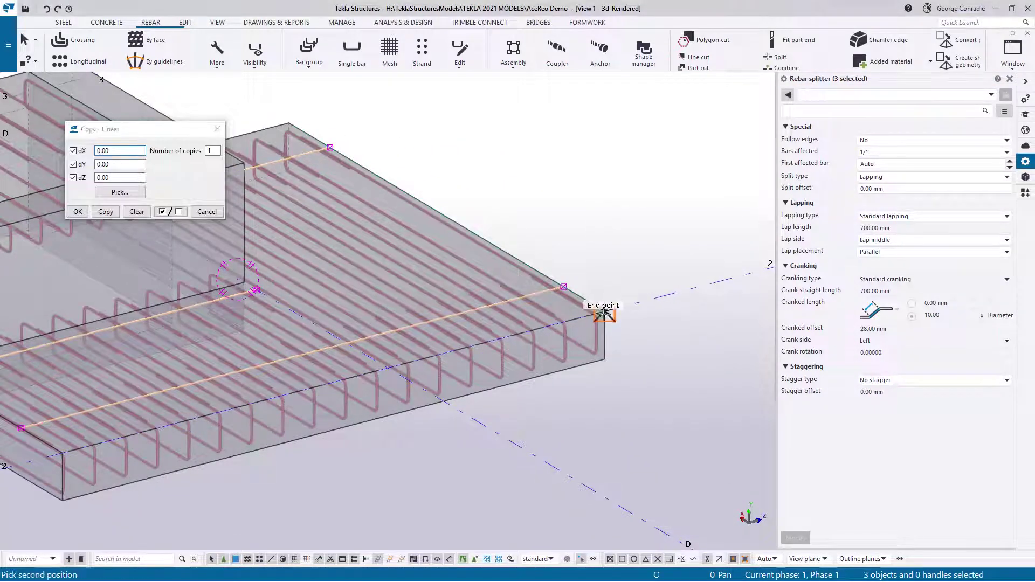
pyautogui.click(605, 361)
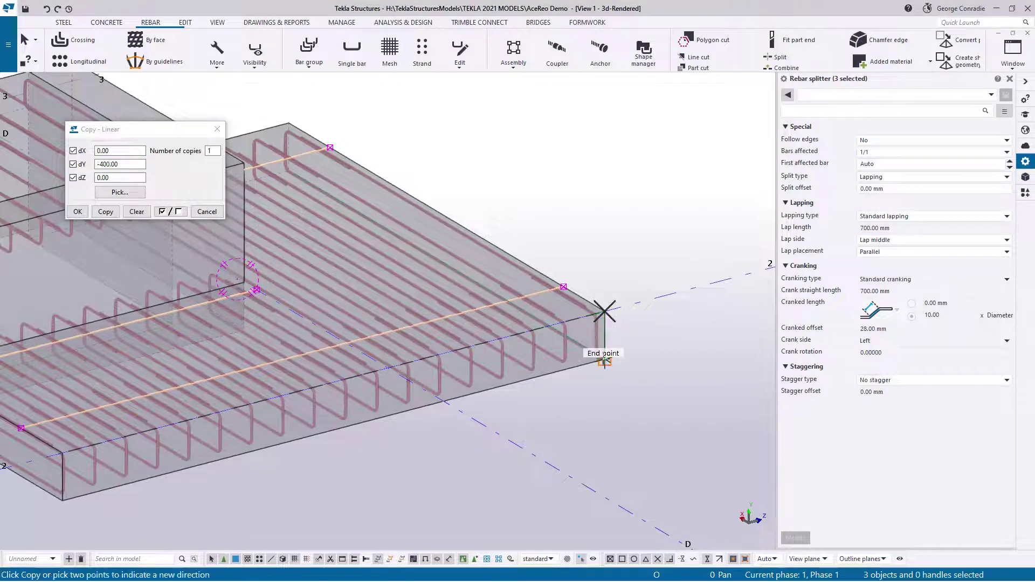
pyautogui.click(106, 212)
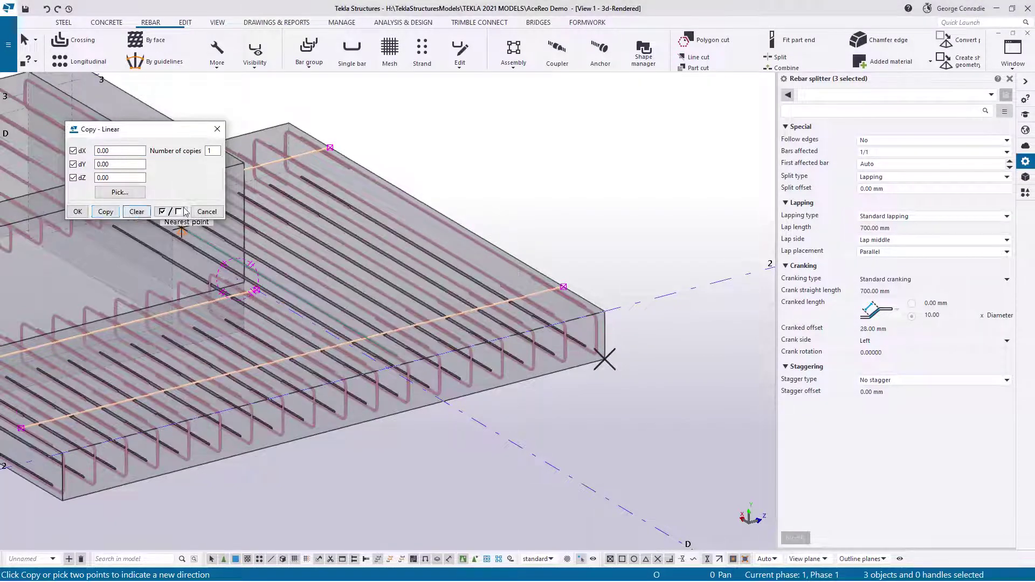
pyautogui.click(207, 212)
pyautogui.click(507, 169)
pyautogui.click(516, 184)
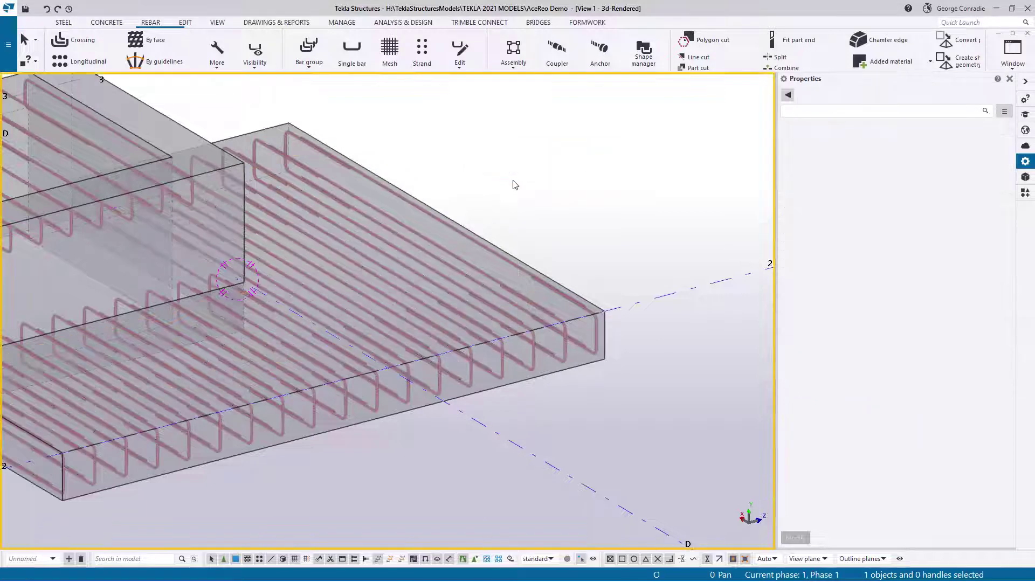
# Orbit, pan and zoom to inspect the slab with the copied splitters.
pyautogui.moveTo(491, 214)
pyautogui.mouseDown(button='middle')
pyautogui.moveTo(564, 169)
pyautogui.moveTo(497, 227)
pyautogui.moveTo(503, 215)
pyautogui.mouseUp(button='middle')
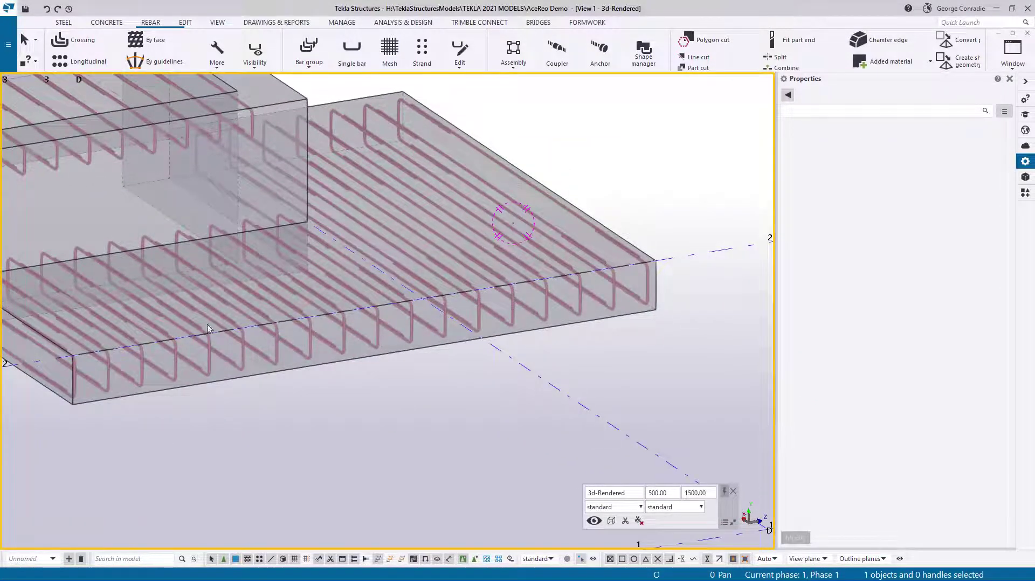
pyautogui.moveTo(209, 329); pyautogui.dragTo(409, 355, button='middle')
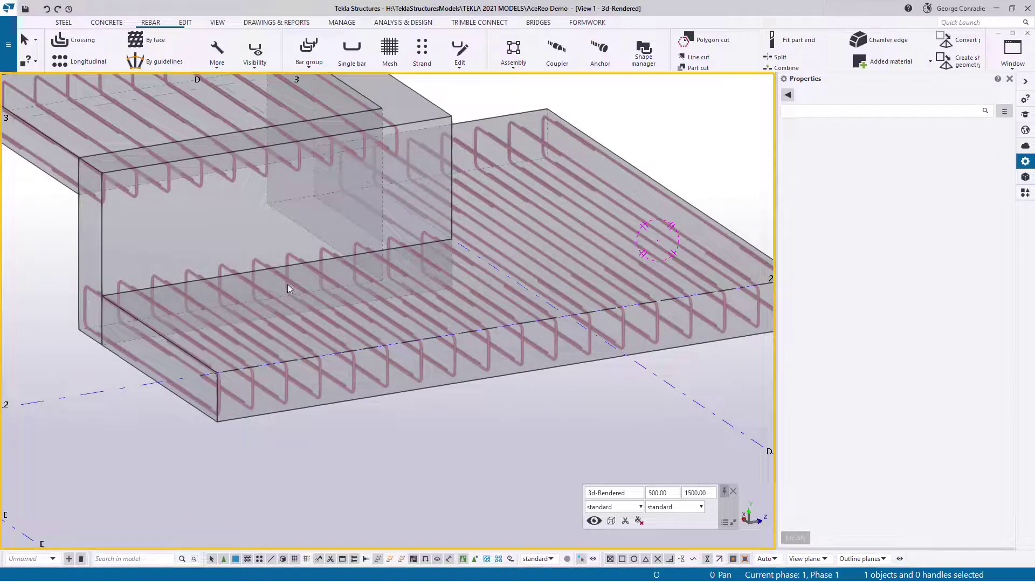
pyautogui.scroll(-2, 145, 309)
pyautogui.scroll(2, 329, 357)
pyautogui.scroll(4, 241, 251)
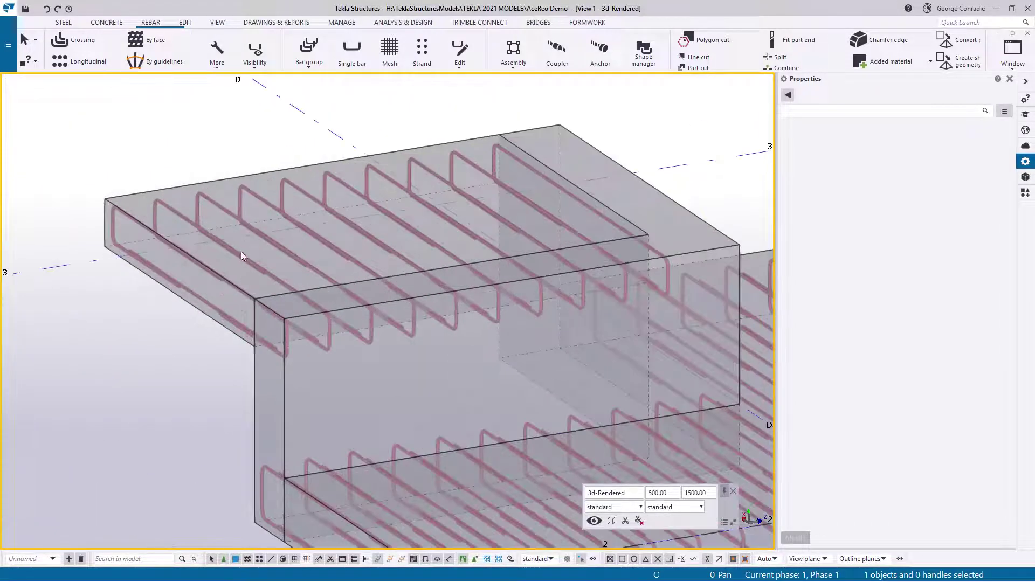
pyautogui.scroll(-5, 243, 241)
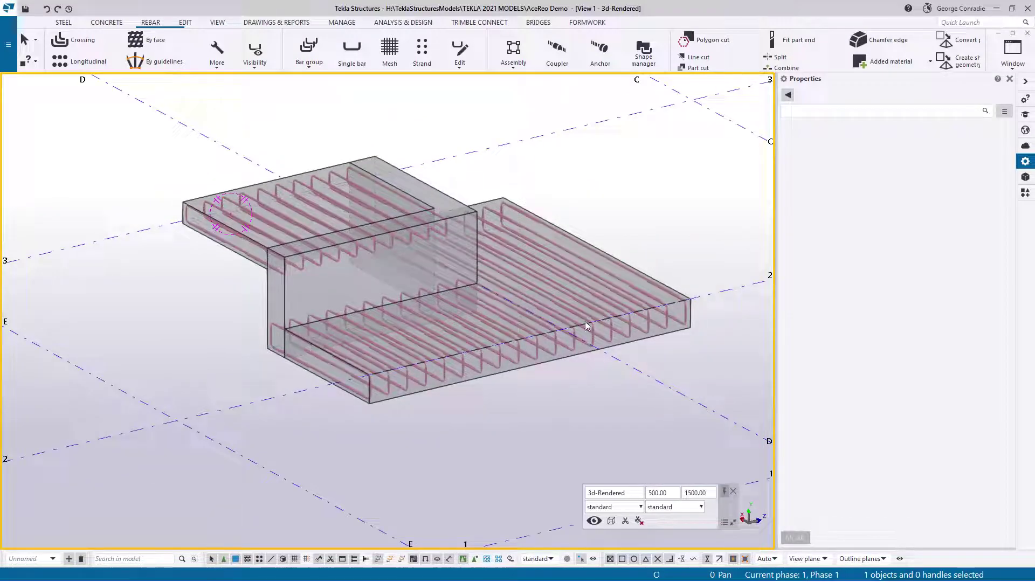
pyautogui.scroll(4, 310, 303)
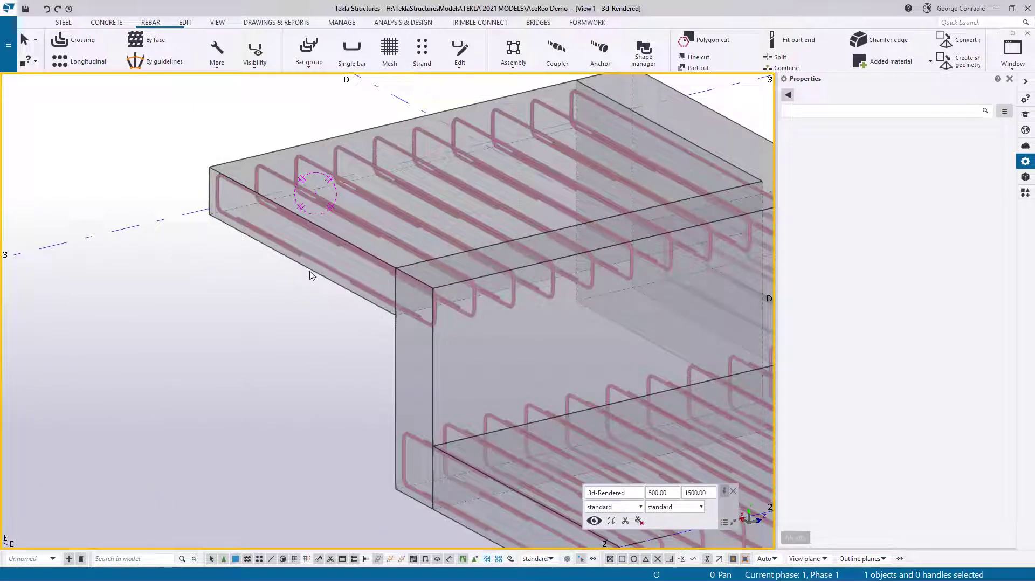
# Linear-copy the upper leg's two splitters 300 mm higher (dY 300).
pyautogui.click(298, 252)
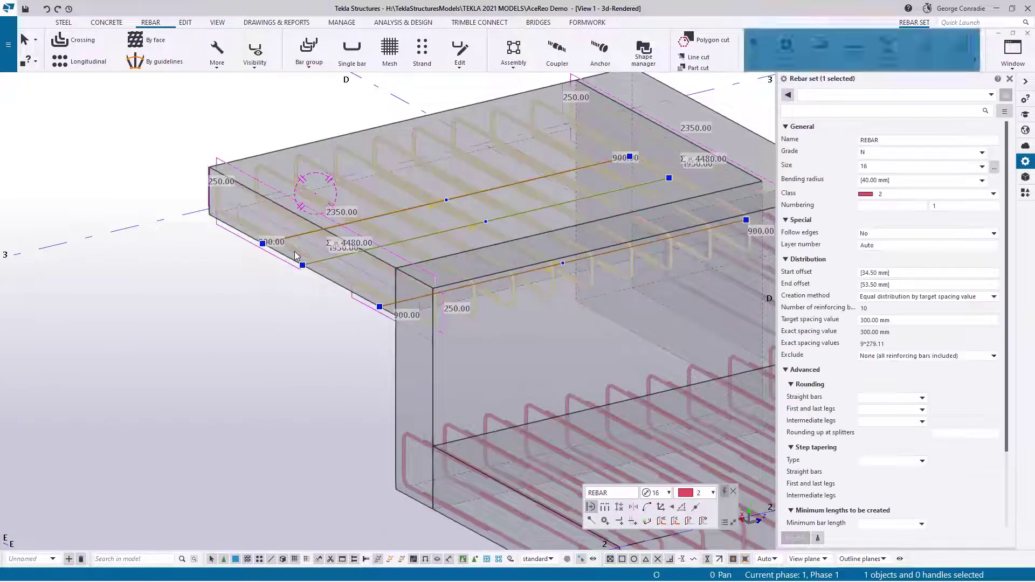
pyautogui.click(290, 237)
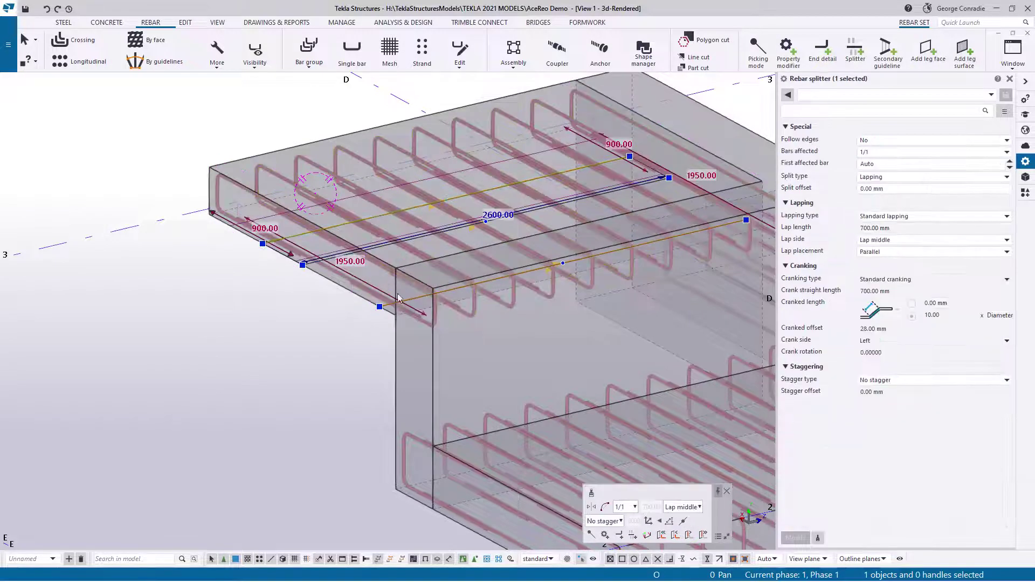
pyautogui.keyDown('ctrl'); pyautogui.click(418, 296); pyautogui.keyUp('ctrl')
pyautogui.rightClick(419, 296)
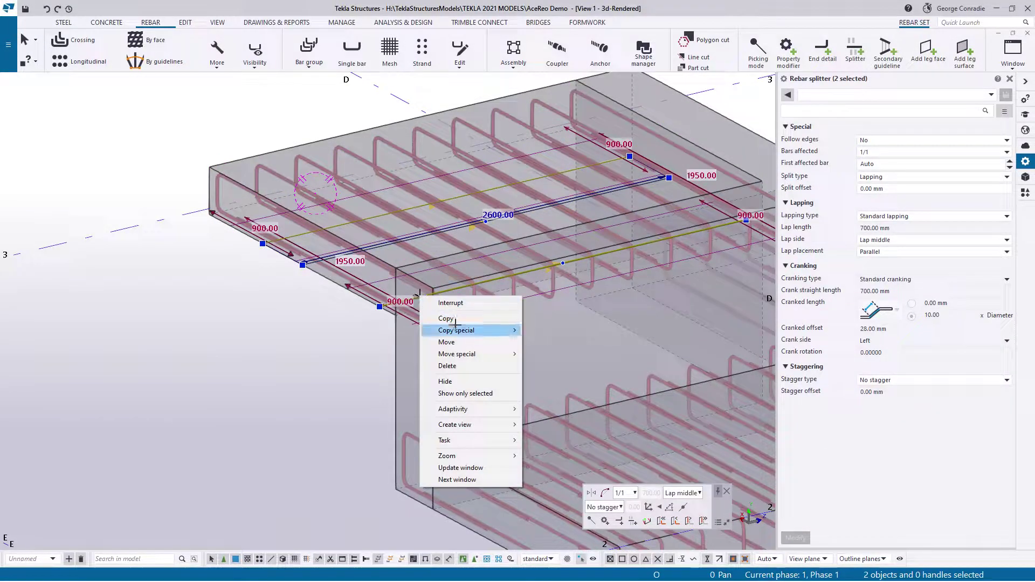
pyautogui.moveTo(485, 330)
pyautogui.click(540, 330)
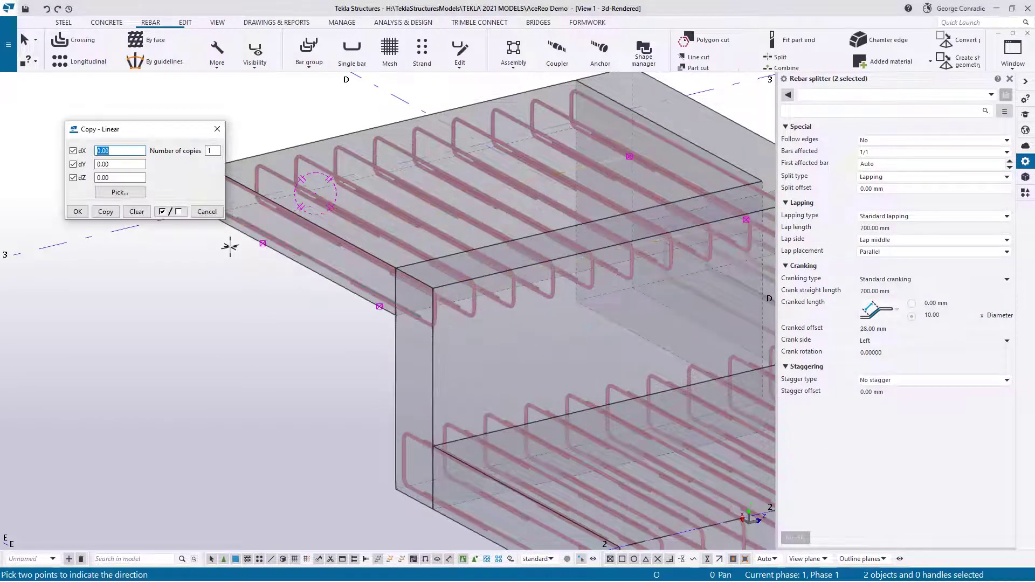
pyautogui.scroll(4, 295, 251)
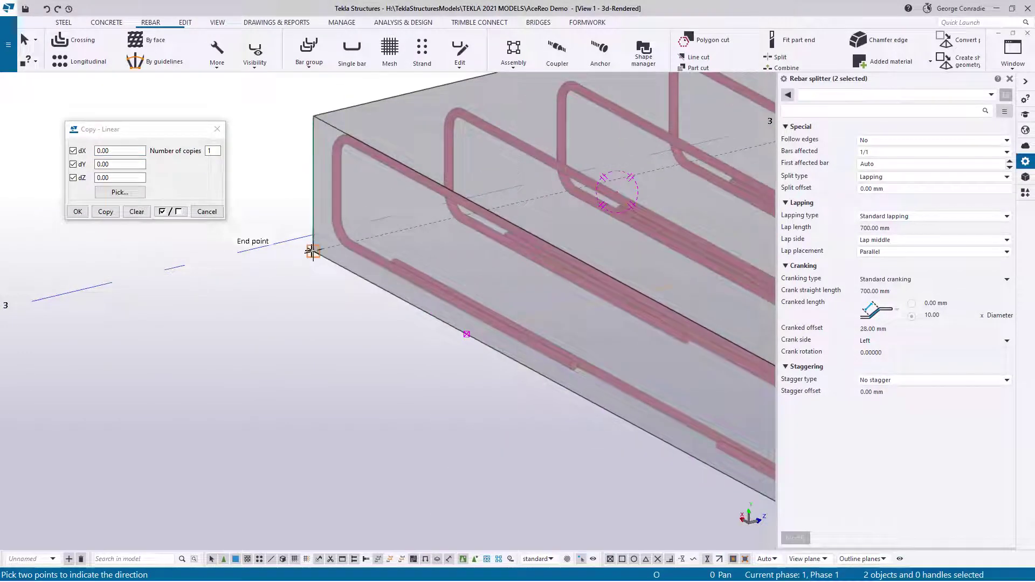
pyautogui.click(312, 251)
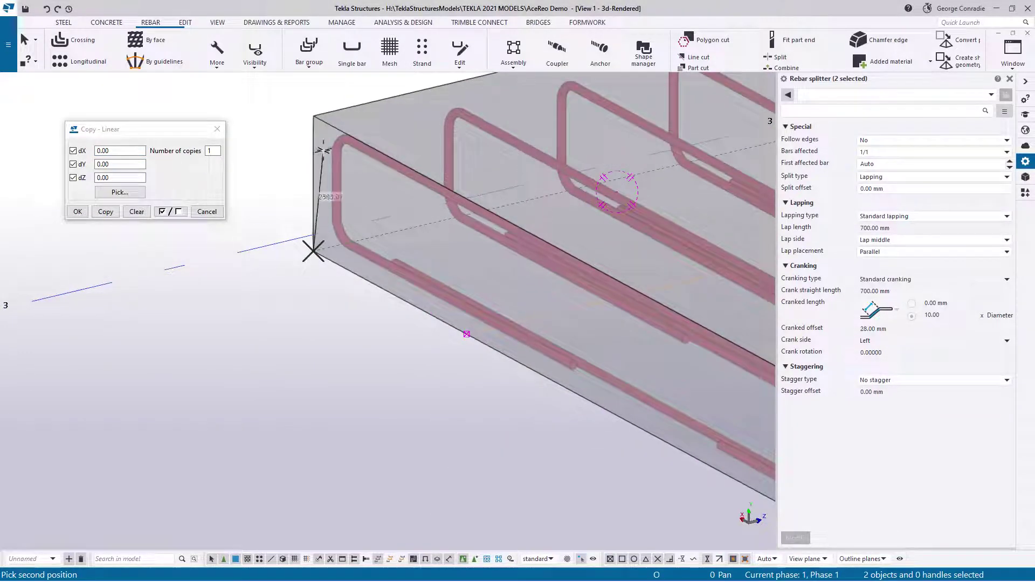
pyautogui.click(312, 115)
pyautogui.click(106, 211)
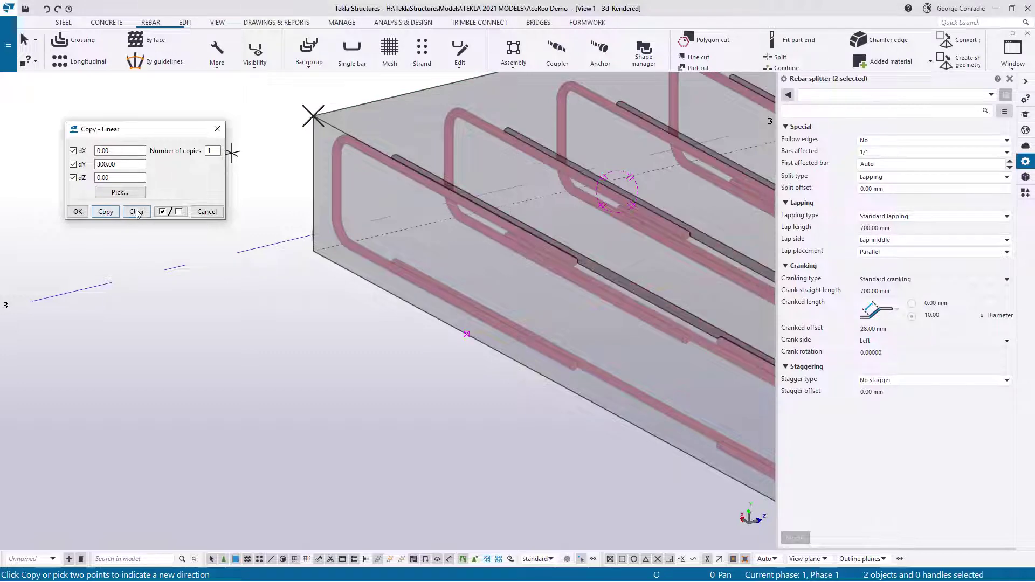
pyautogui.click(207, 211)
pyautogui.rightClick(241, 265)
pyautogui.click(249, 271)
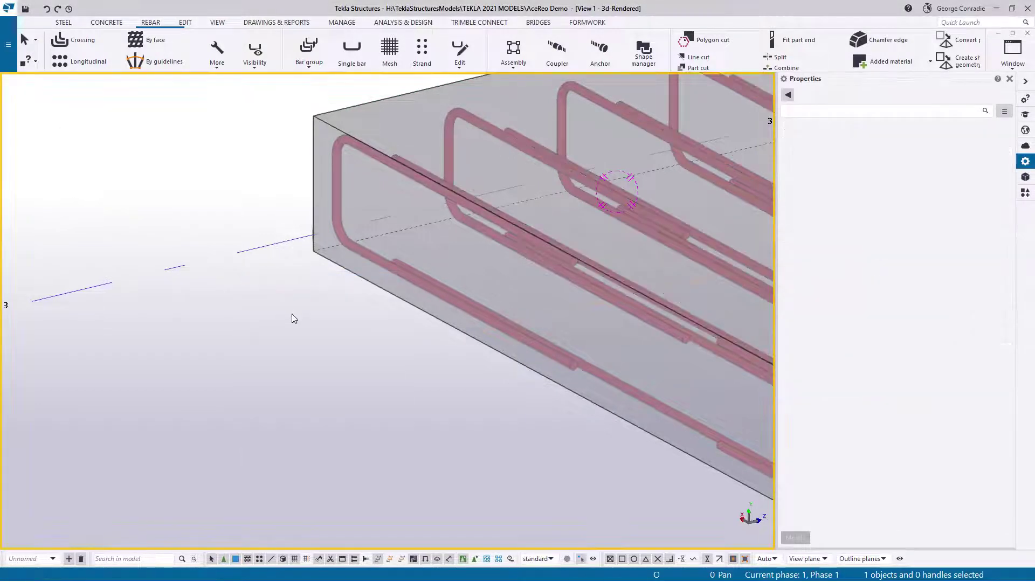
pyautogui.scroll(-3, 292, 315)
# Reframe the wall in flat plan view and select the upper wall's rebar set.
pyautogui.moveTo(367, 363); pyautogui.dragTo(192, 271, button='middle')
pyautogui.keyDown('ctrl'); pyautogui.moveTo(277, 244); pyautogui.dragTo(235, 317, button='middle'); pyautogui.keyUp('ctrl')
pyautogui.scroll(-2, 205, 328)
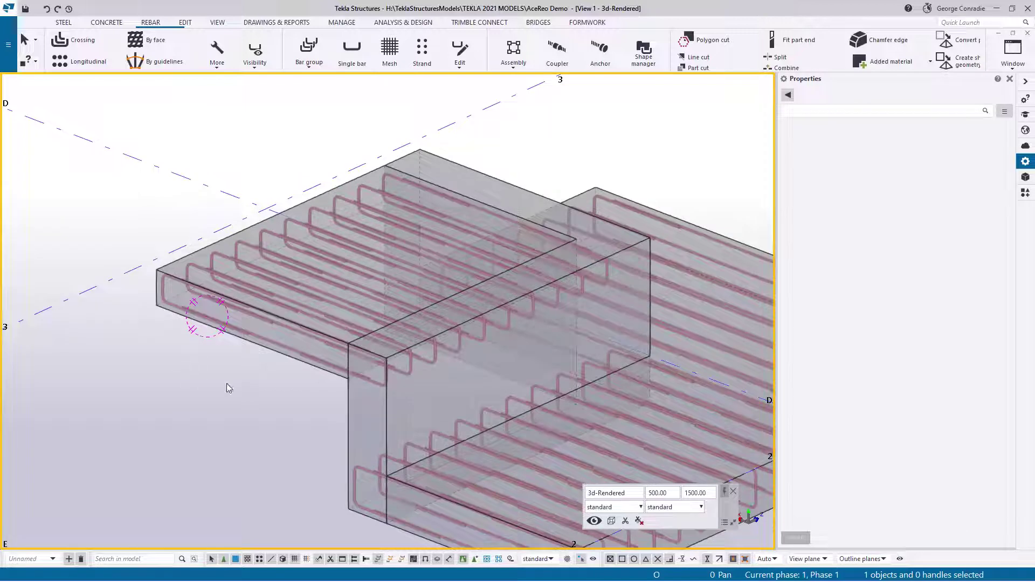
pyautogui.moveTo(225, 386); pyautogui.dragTo(209, 405, button='middle')
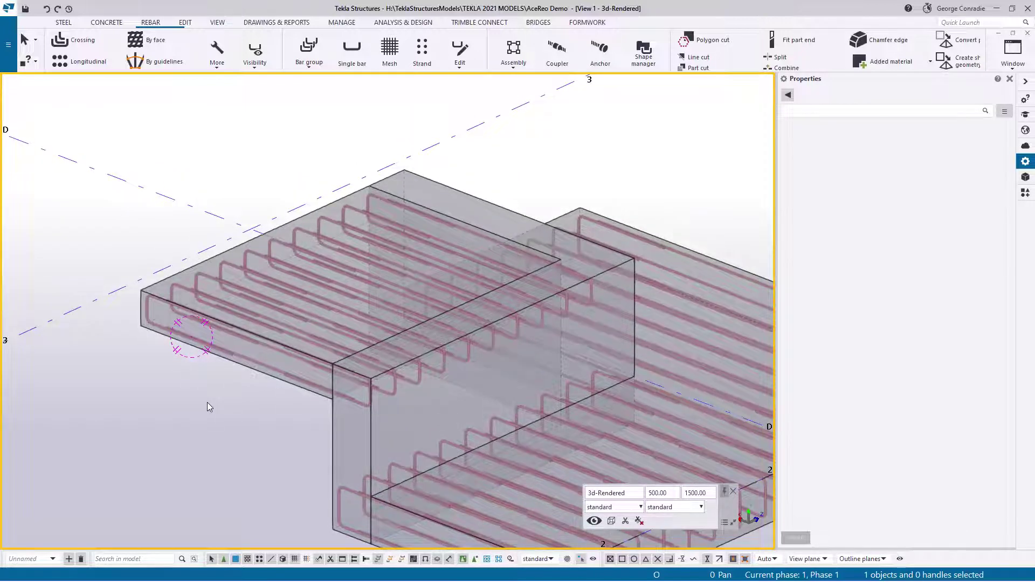
pyautogui.hotkey('ctrl', 'p')
pyautogui.scroll(2, 482, 174)
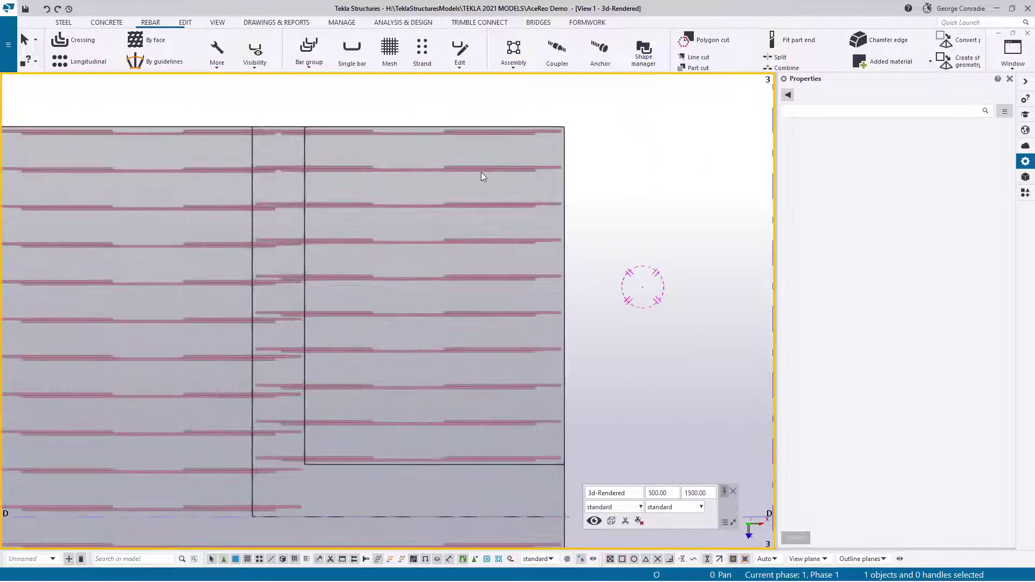
pyautogui.click(484, 168)
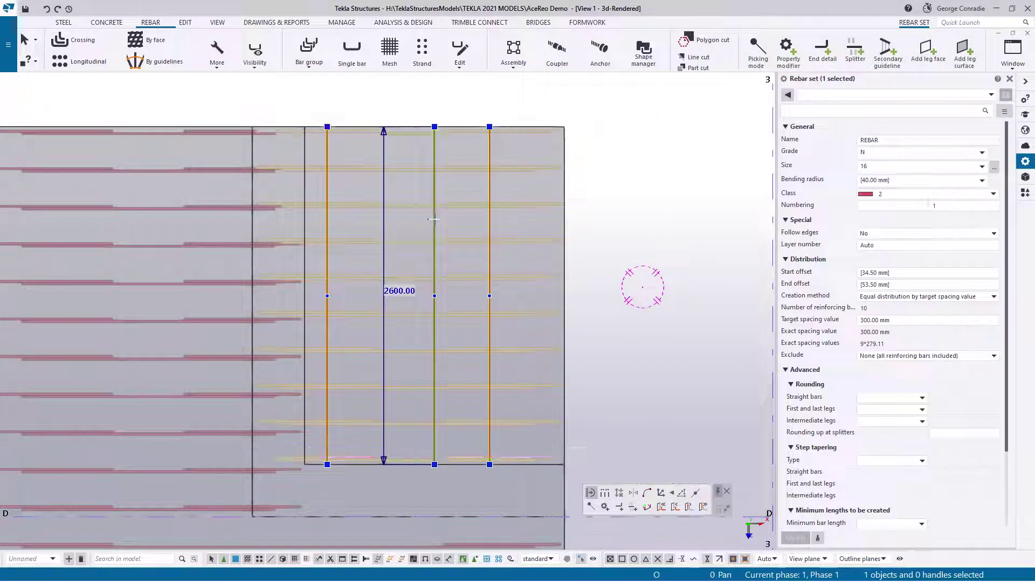
# Set the upper rebar set's start and end offsets to 100 mm, giving 9 bars.
pyautogui.click(606, 495)
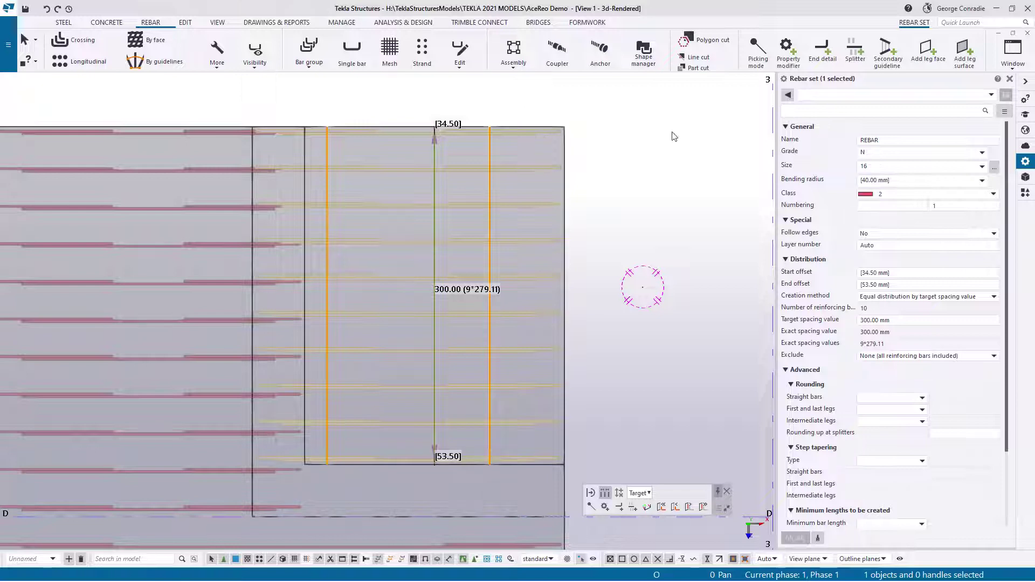
pyautogui.click(887, 273)
pyautogui.write('100')
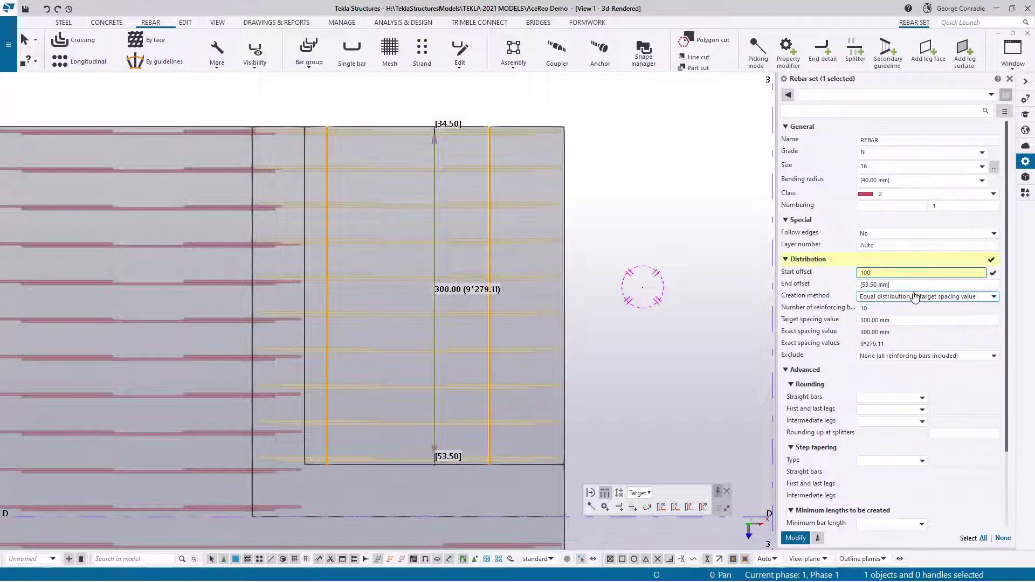
pyautogui.click(876, 284)
pyautogui.moveTo(876, 285); pyautogui.dragTo(800, 296)
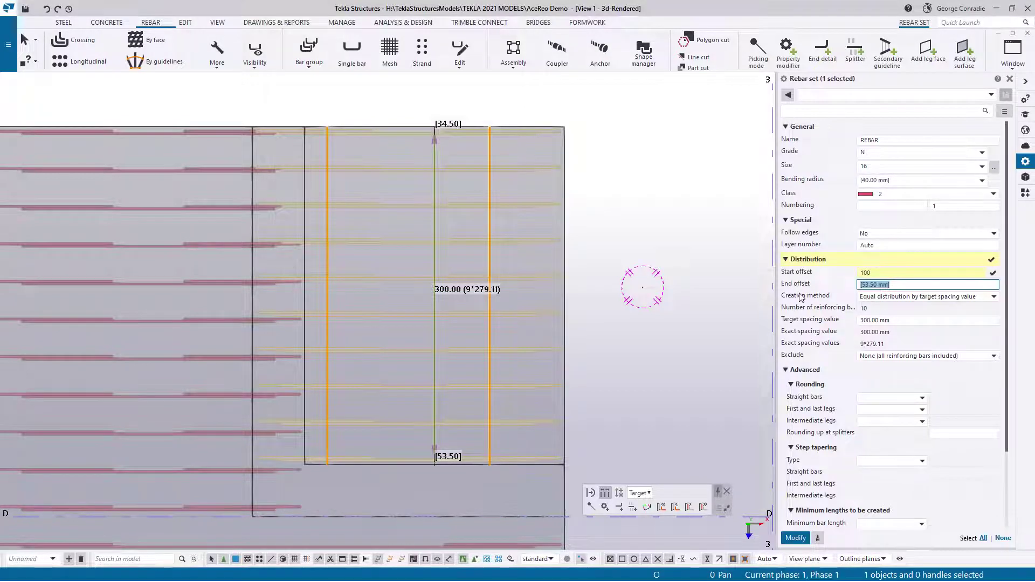
pyautogui.write('100')
pyautogui.press('Return')
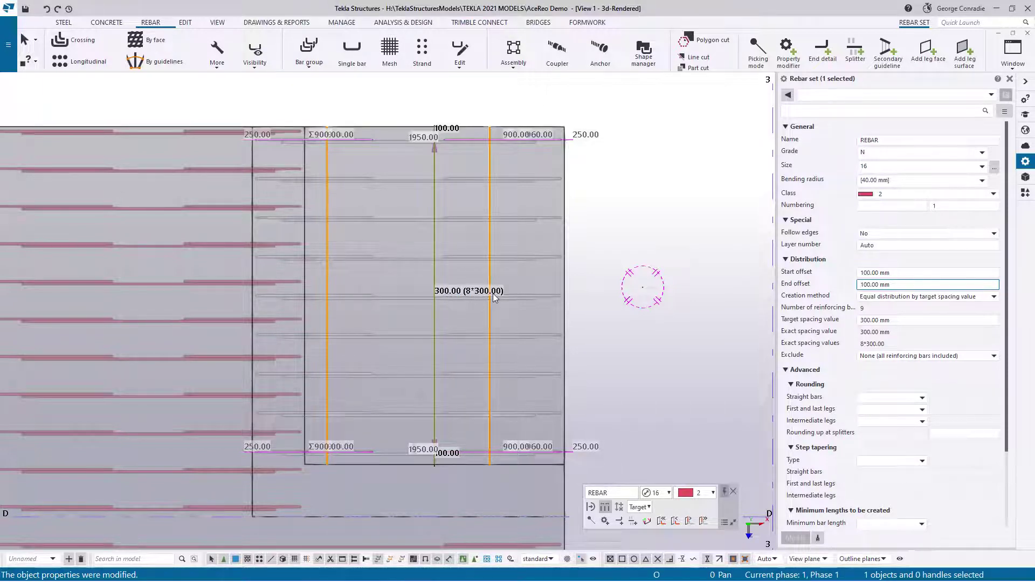
# Check the Creation method options, leave them unchanged, and pan to the lower bars.
pyautogui.click(940, 298)
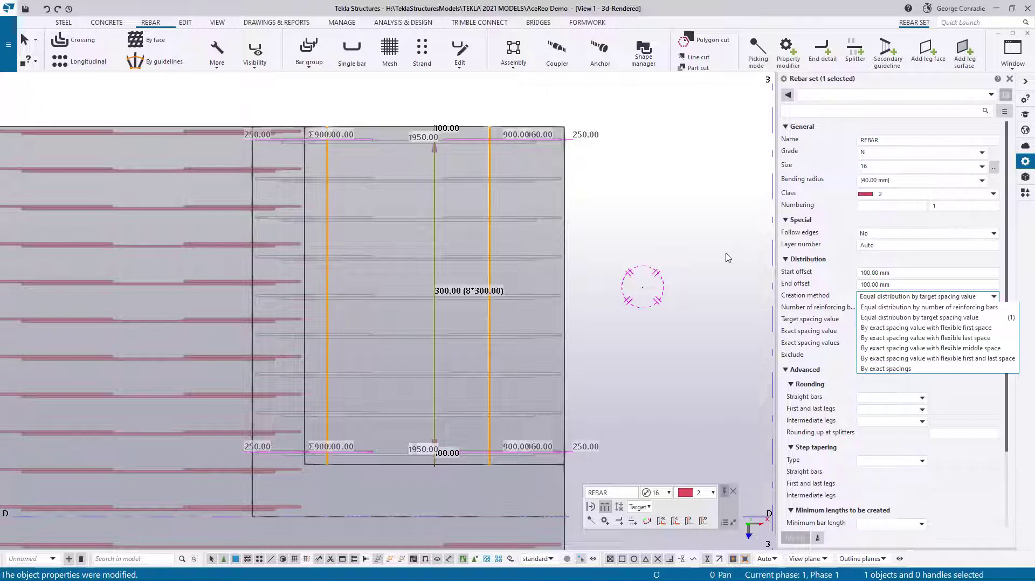
pyautogui.click(712, 270)
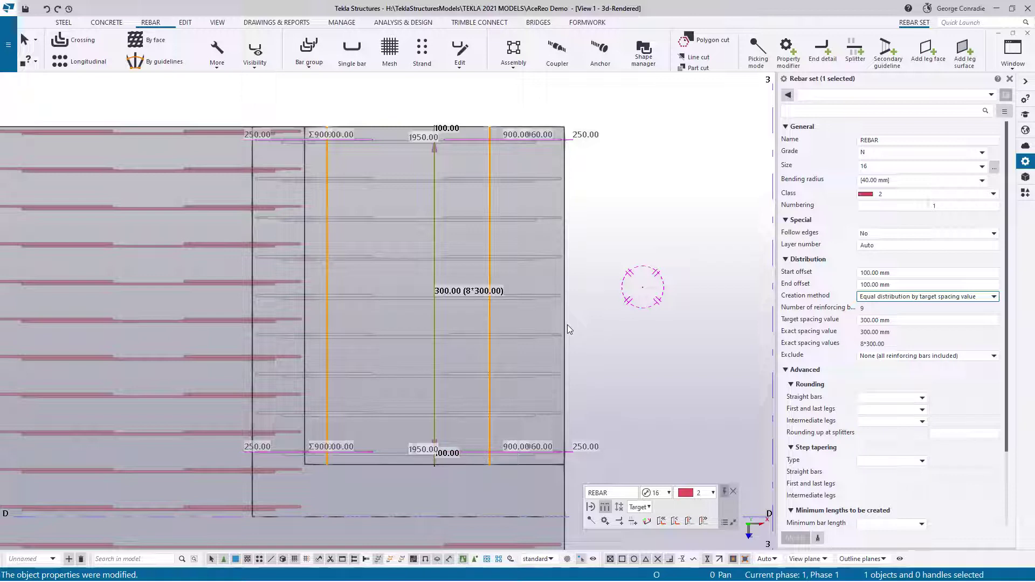
pyautogui.scroll(-2, 578, 314)
pyautogui.moveTo(604, 330); pyautogui.dragTo(664, 163, button='middle')
# Give the lower rebar set 100 mm start and end offsets, making 17 bars at 300 mm.
pyautogui.click(502, 329)
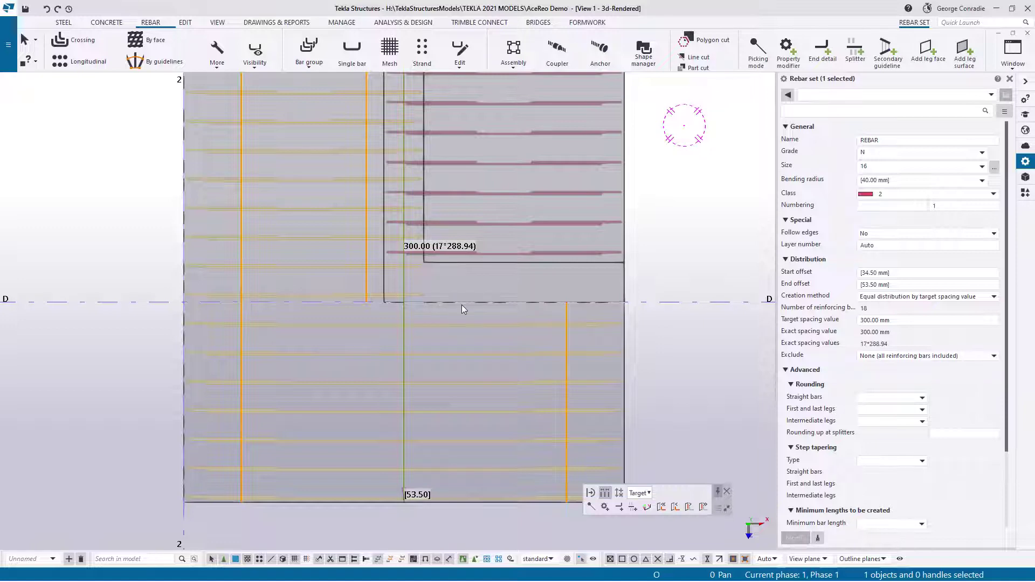
pyautogui.scroll(-3, 461, 305)
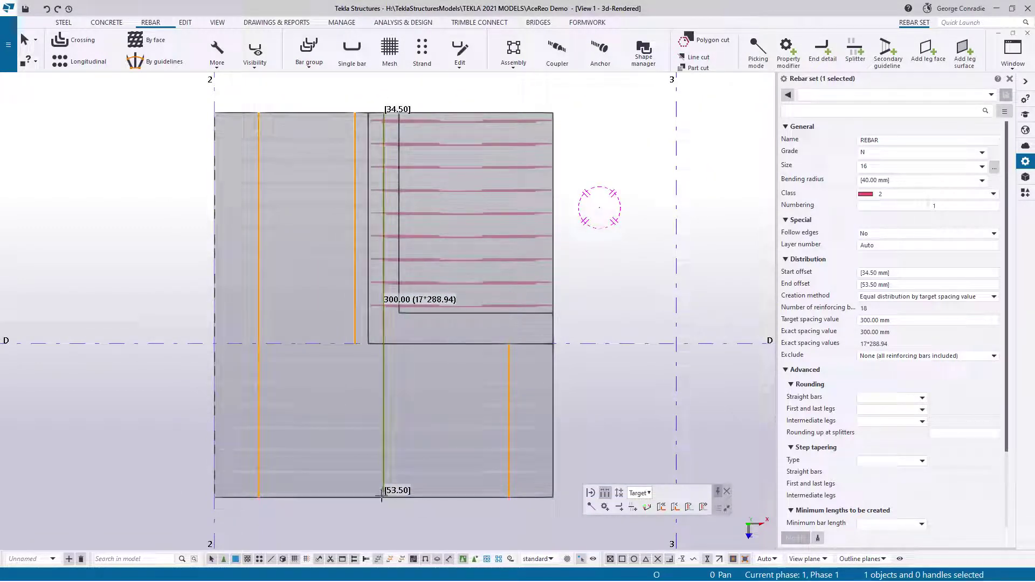
pyautogui.moveTo(901, 271); pyautogui.dragTo(792, 291)
pyautogui.write('50')
pyautogui.write('20')
pyautogui.write('1')
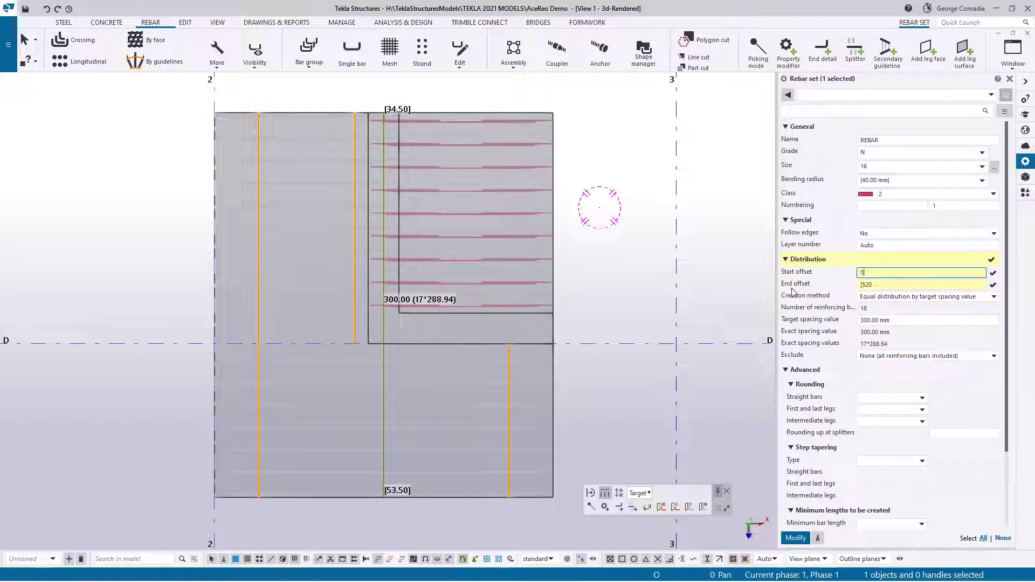
pyautogui.write('00')
pyautogui.press('Tab')
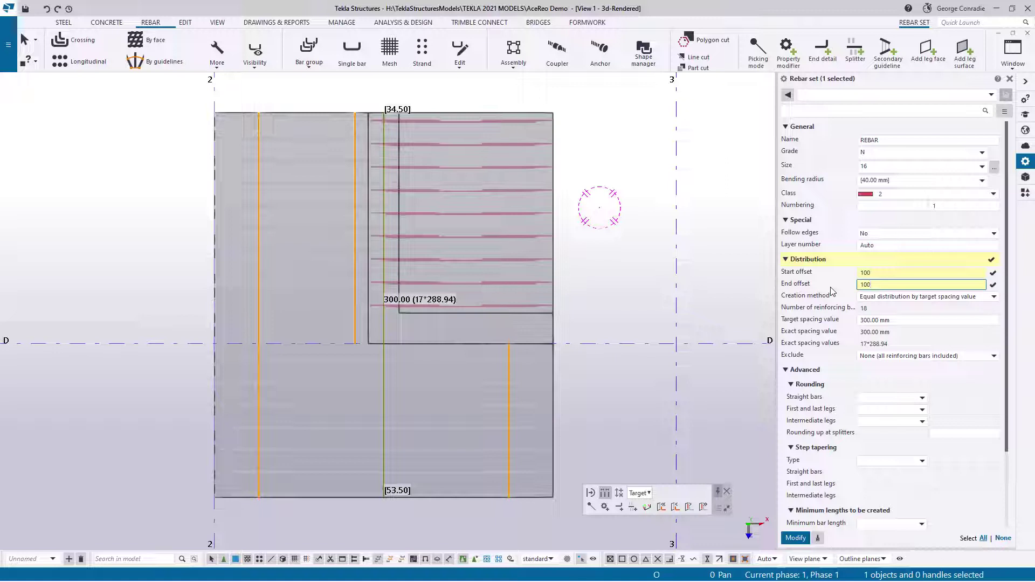
pyautogui.write('100')
pyautogui.press('Return')
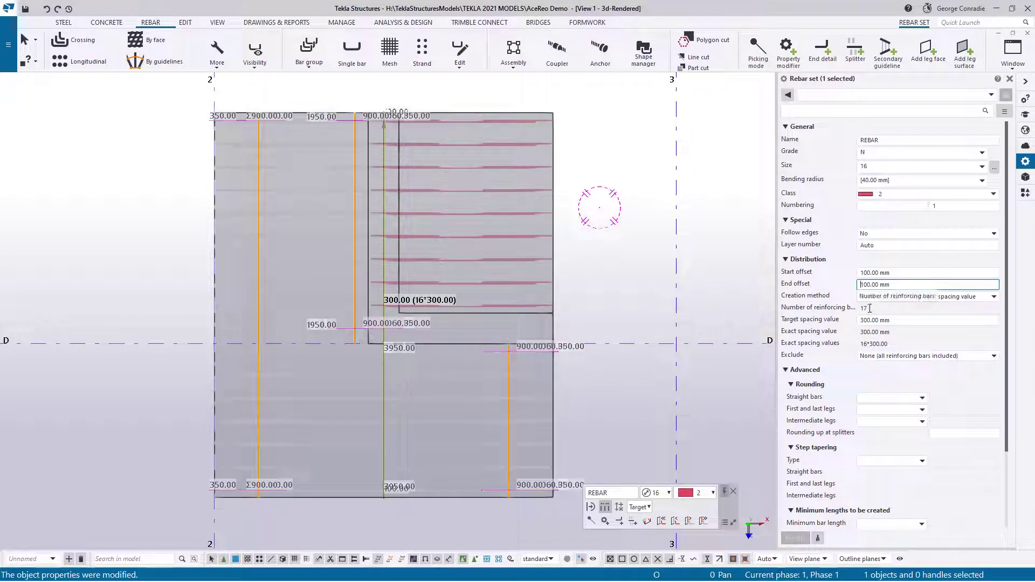
# Check the Creation method options unchanged, then recheck the upper set and deselect.
pyautogui.click(895, 297)
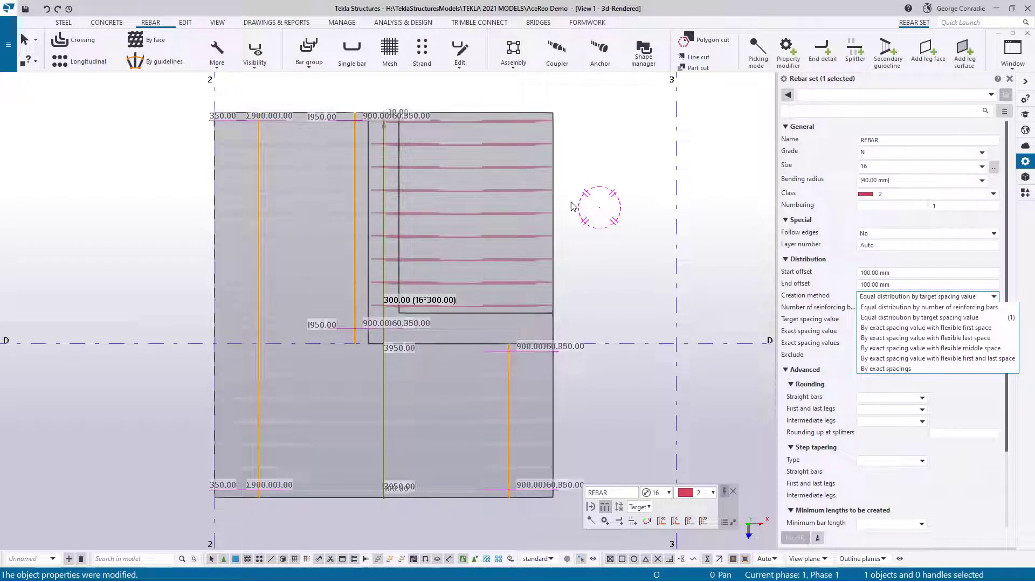
pyautogui.click(597, 238)
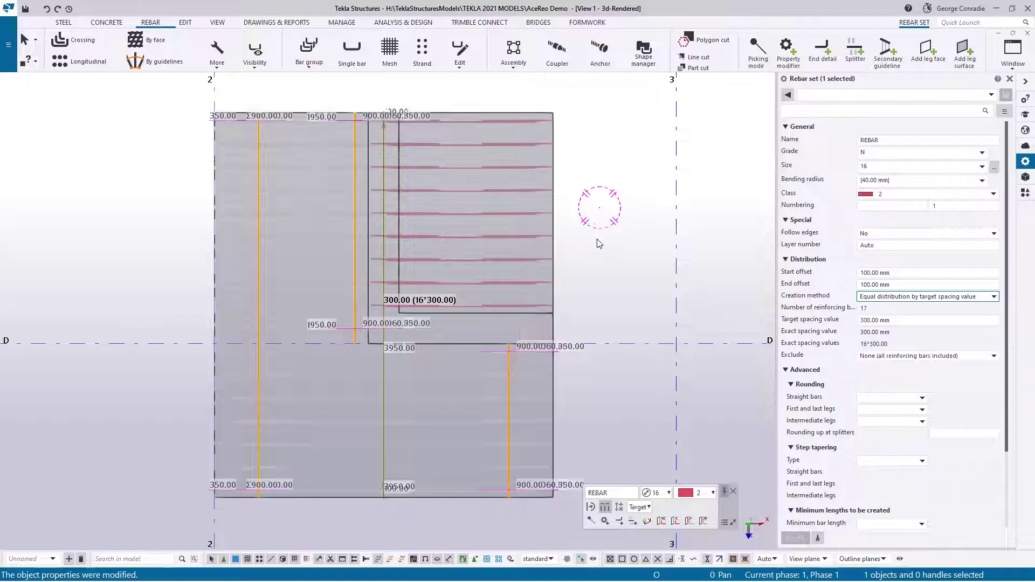
pyautogui.click(597, 252)
pyautogui.click(478, 237)
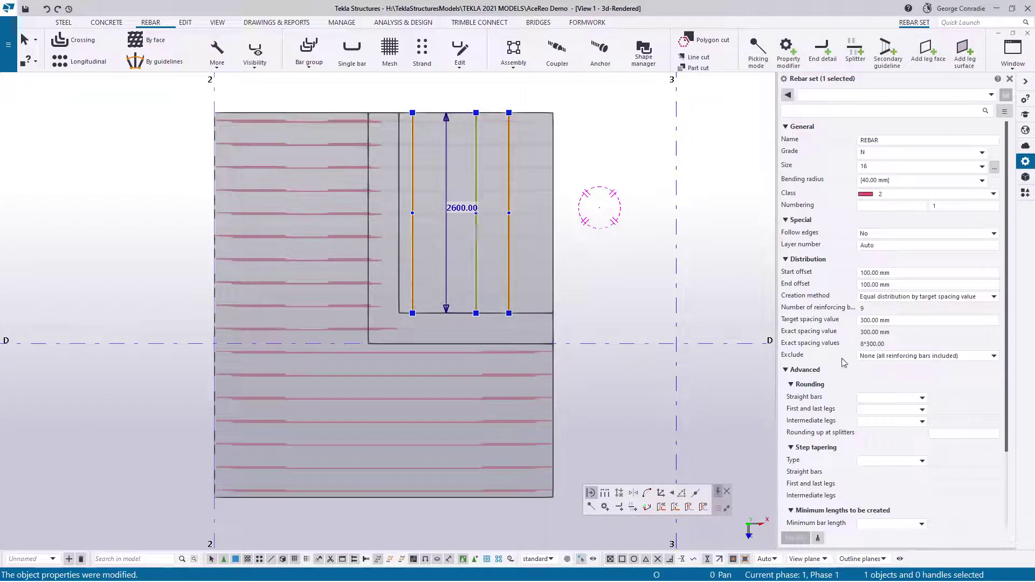
pyautogui.click(665, 262)
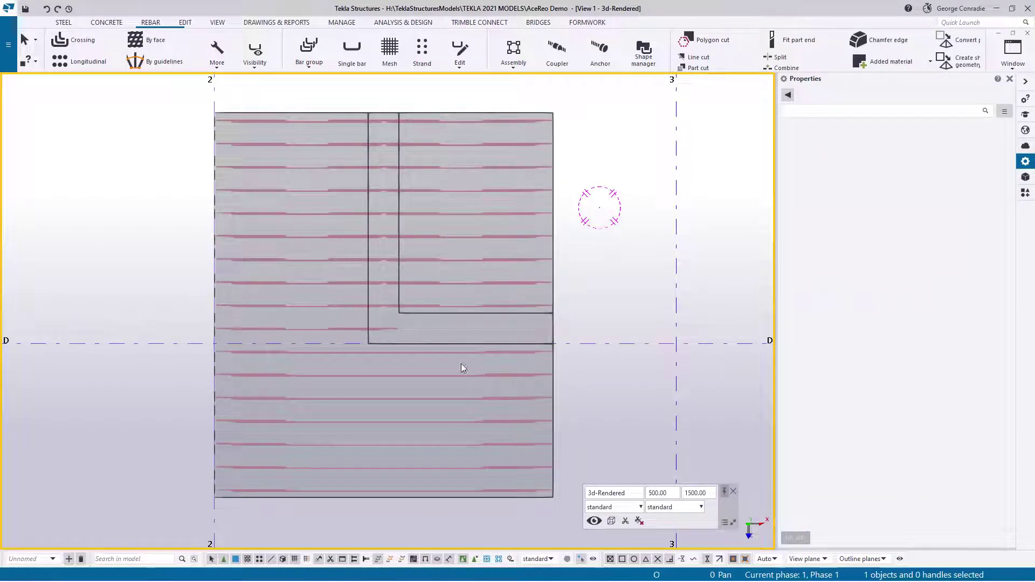
# Orbit and pan the stepped slab into an isometric view, toggling plan view with Ctrl+P and back.
pyautogui.scroll(4, 430, 275)
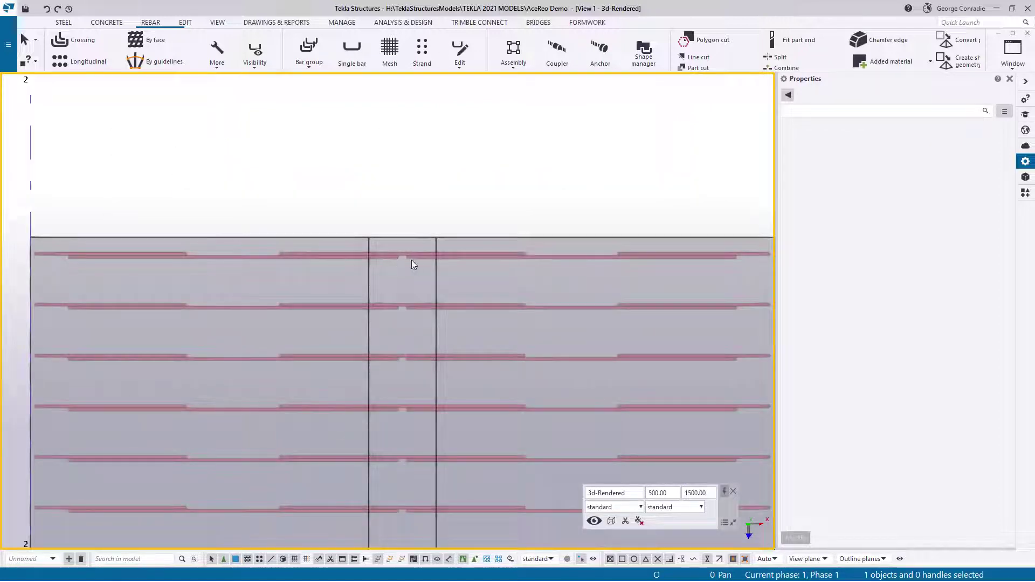
pyautogui.keyDown('ctrl'); pyautogui.moveTo(412, 259); pyautogui.dragTo(505, 173, button='middle'); pyautogui.keyUp('ctrl')
pyautogui.scroll(-2, 408, 389)
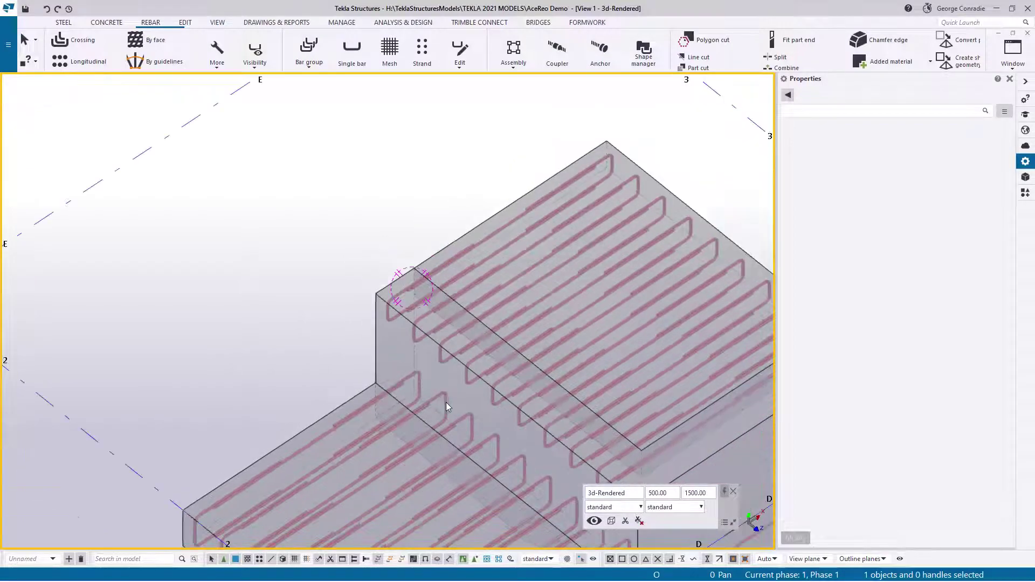
pyautogui.moveTo(446, 406); pyautogui.dragTo(405, 320, button='middle')
pyautogui.keyDown('ctrl'); pyautogui.moveTo(549, 357); pyautogui.dragTo(645, 294, button='middle'); pyautogui.keyUp('ctrl')
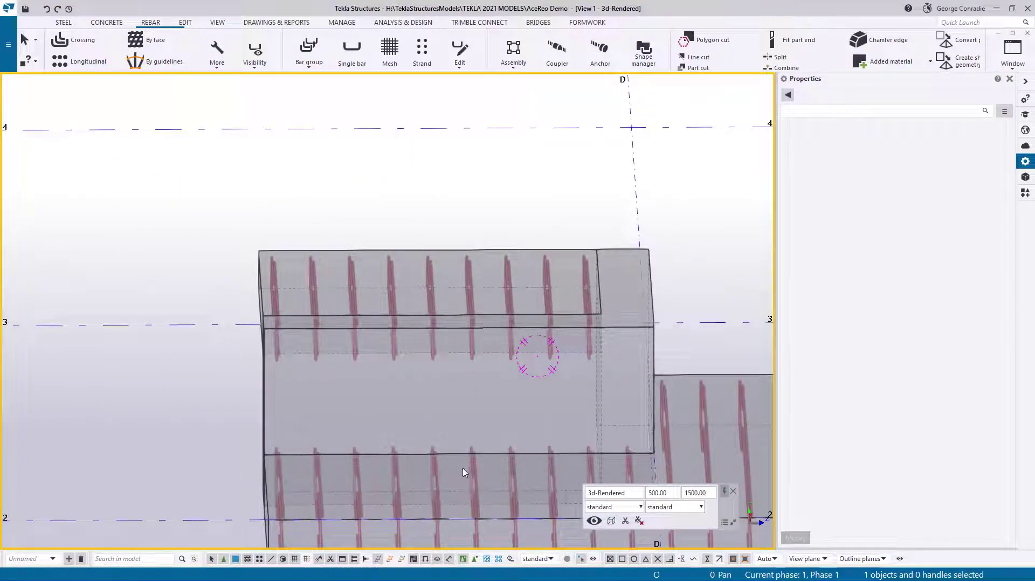
pyautogui.scroll(-1, 506, 344)
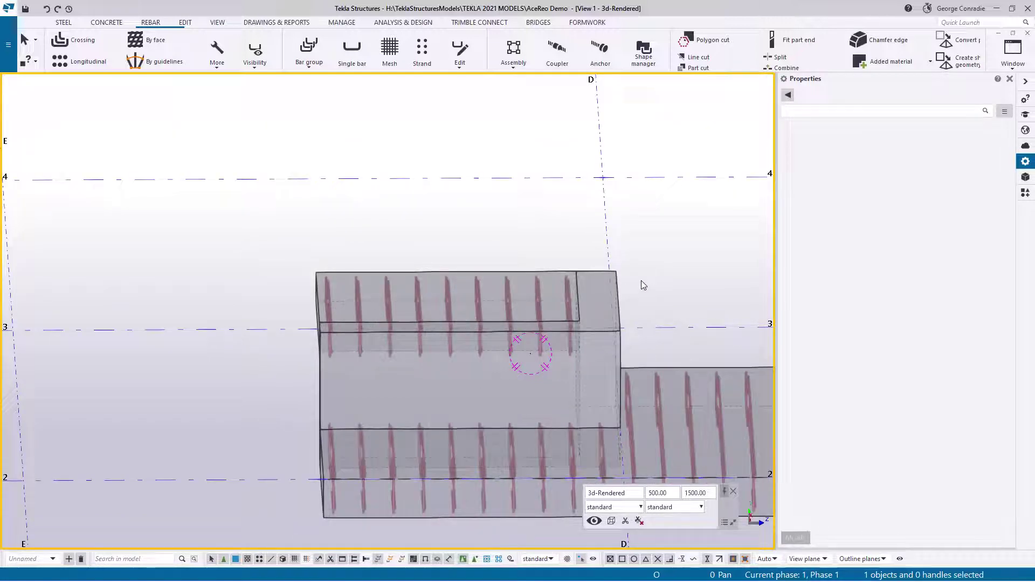
pyautogui.hotkey('ctrl', 'p')
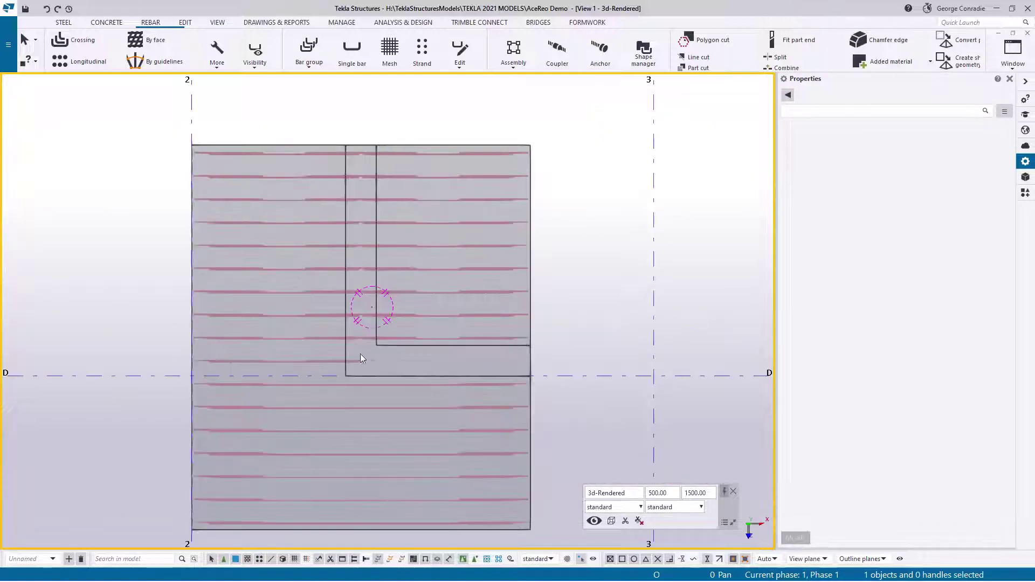
pyautogui.hotkey('ctrl', 'p')
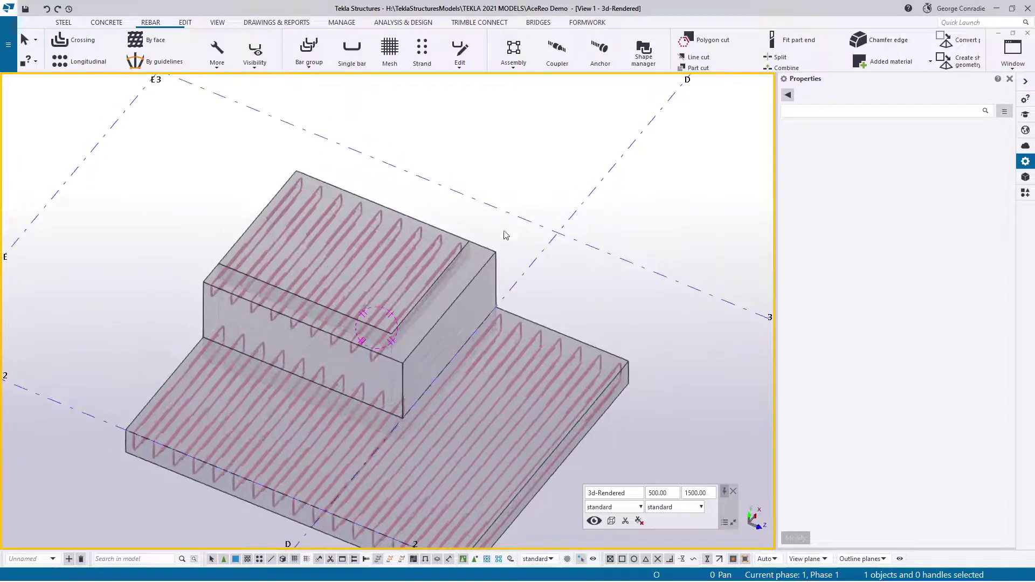
# Create a class 3 crossing rebar set on the upper block's top edge.
pyautogui.click(79, 41)
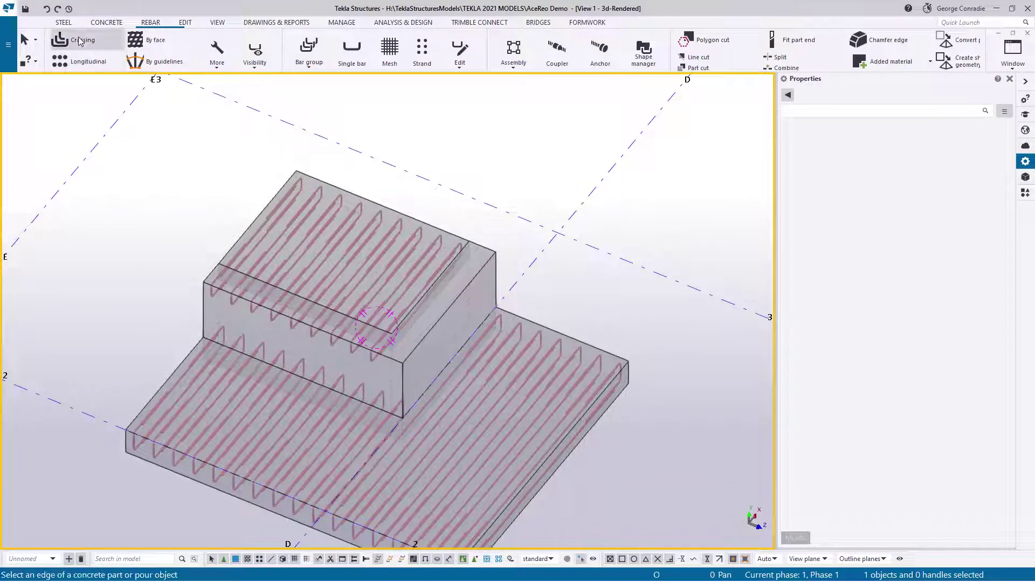
pyautogui.click(895, 195)
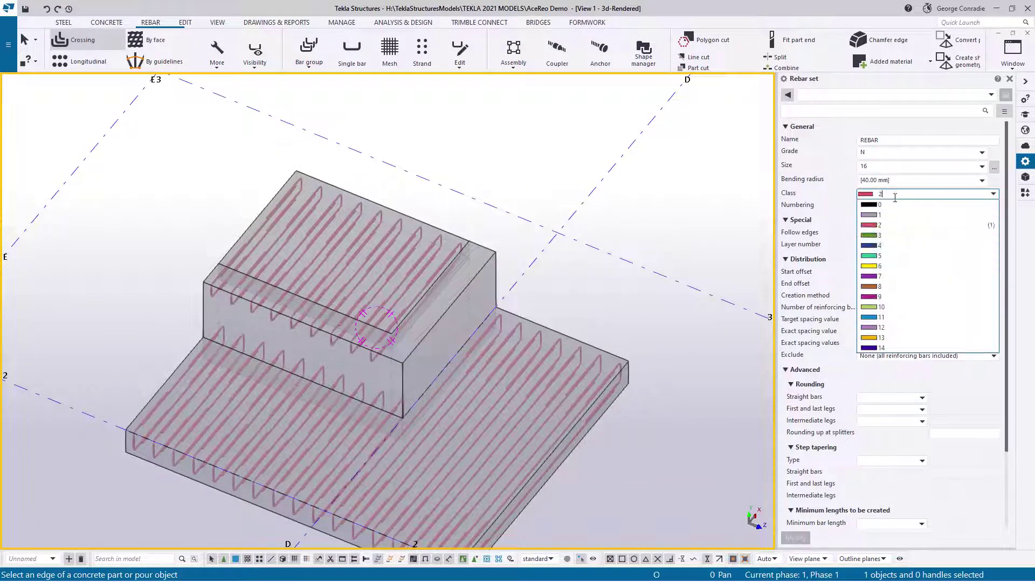
pyautogui.click(904, 235)
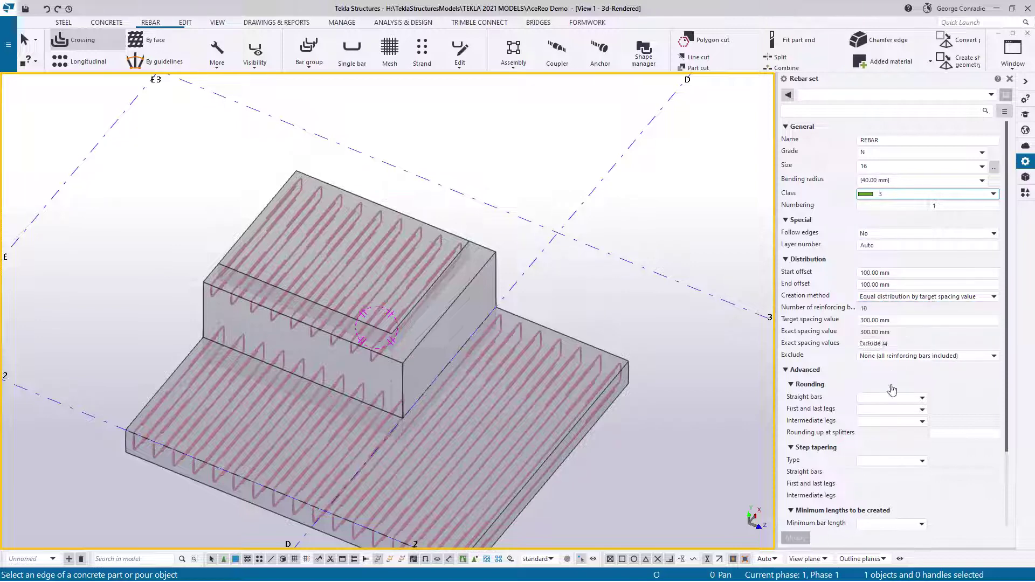
pyautogui.click(265, 212)
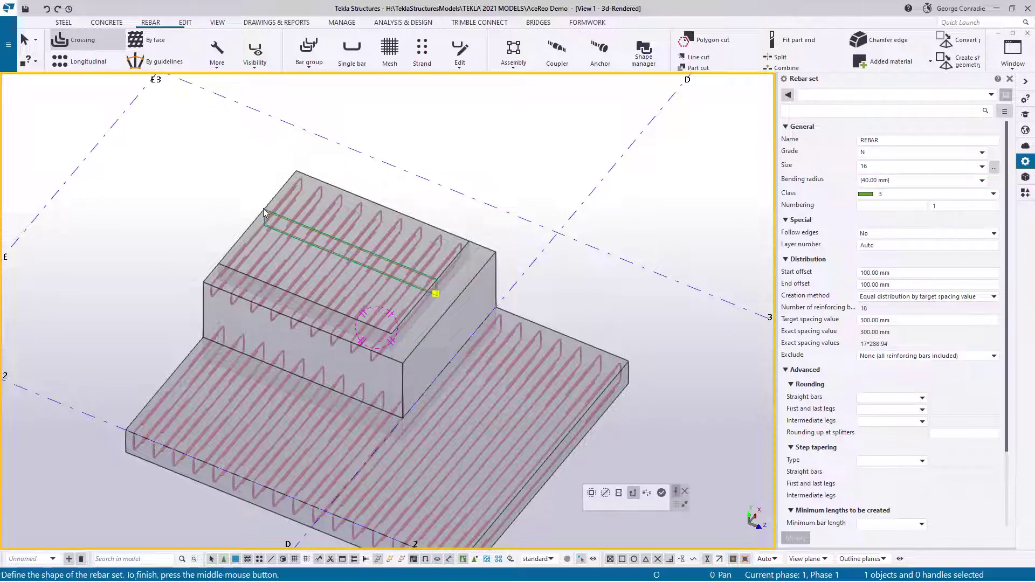
pyautogui.click(661, 492)
# Add a second crossing rebar grid on the lower slab and interrupt the command.
pyautogui.moveTo(653, 445); pyautogui.dragTo(673, 367, button='middle')
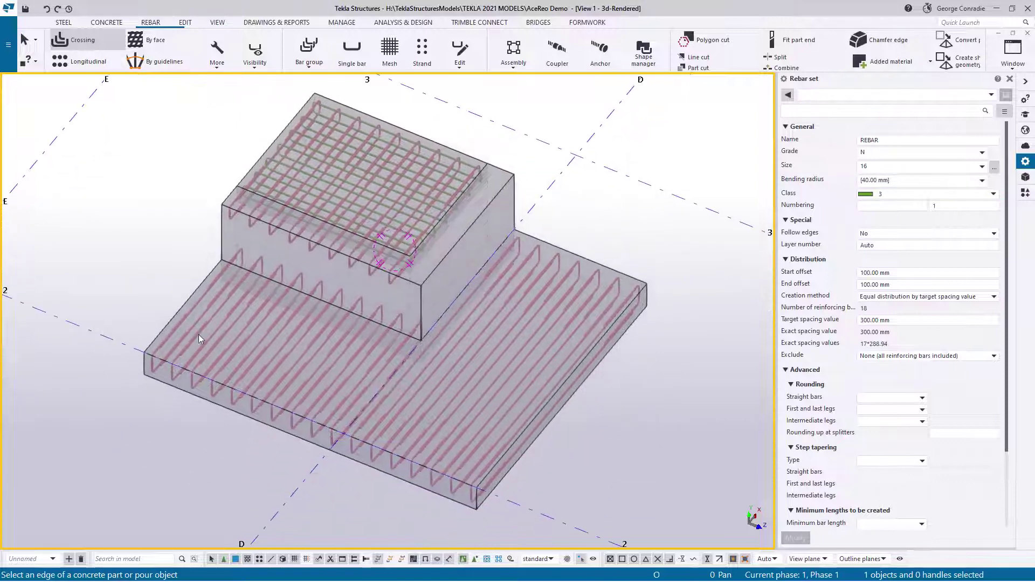
pyautogui.click(179, 312)
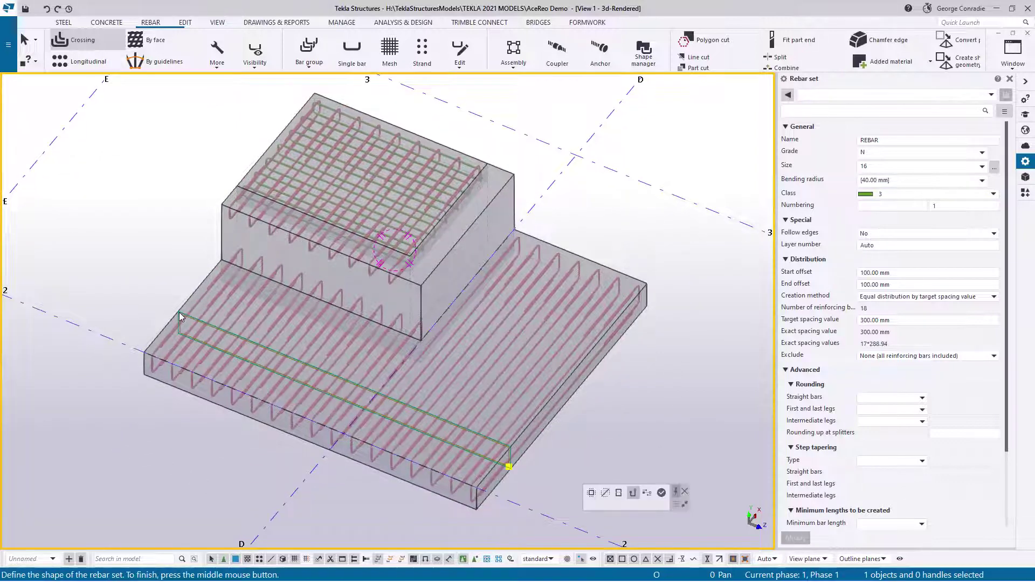
pyautogui.click(662, 492)
pyautogui.rightClick(667, 404)
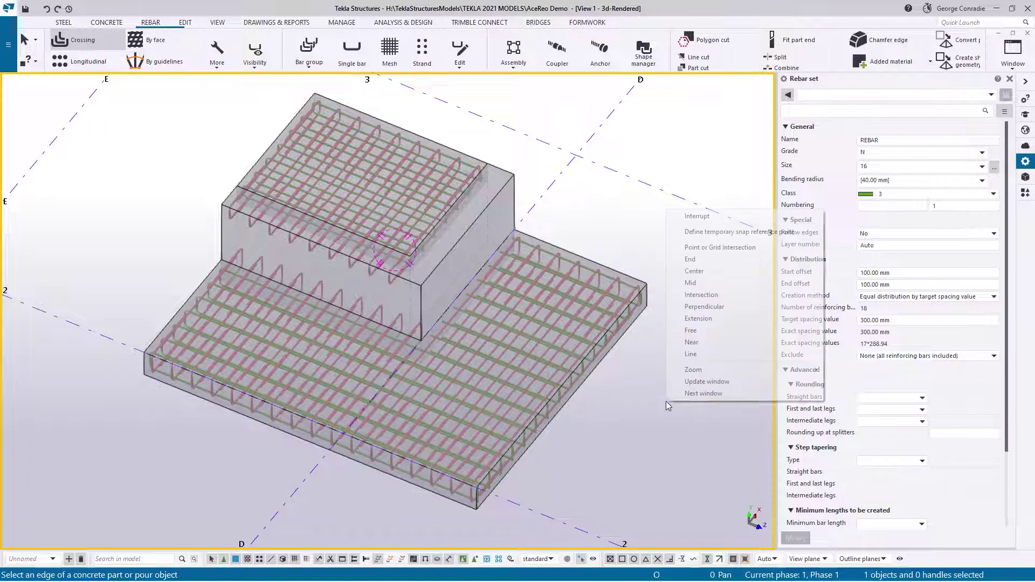
pyautogui.click(699, 216)
# Zoom in and check the rebar visibility options without changing them.
pyautogui.scroll(2, 451, 164)
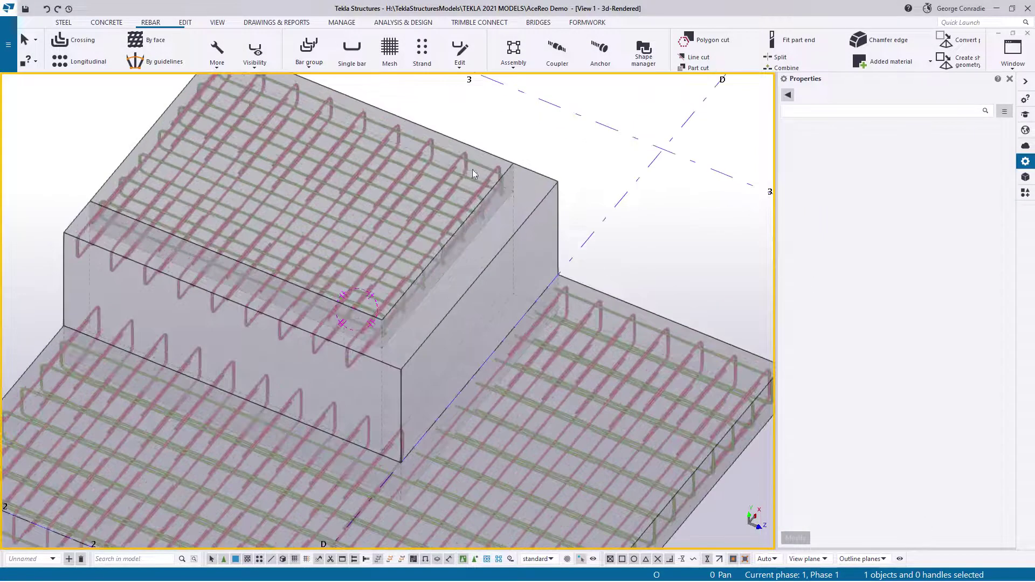
pyautogui.scroll(2, 472, 169)
pyautogui.click(255, 54)
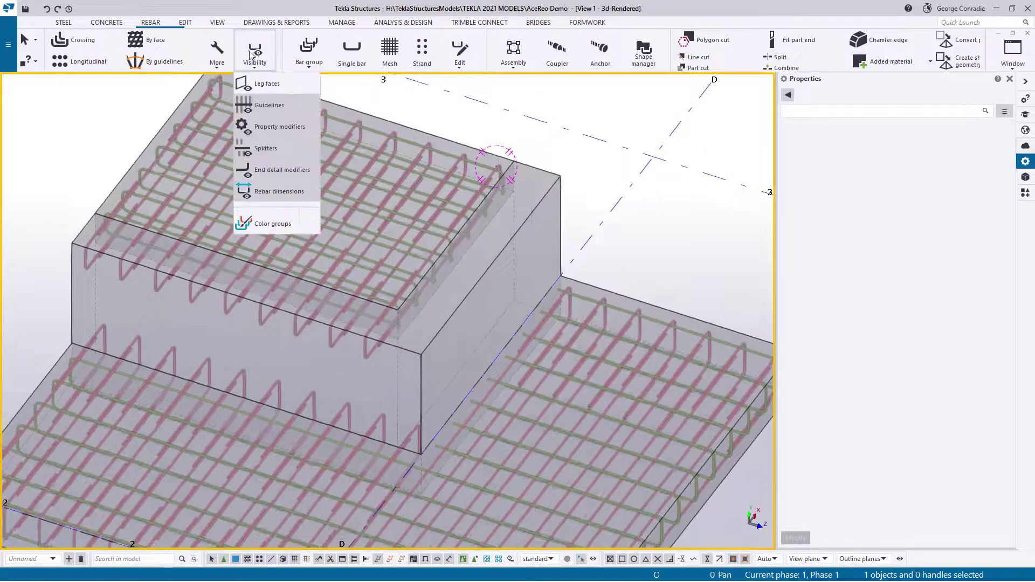
pyautogui.click(466, 128)
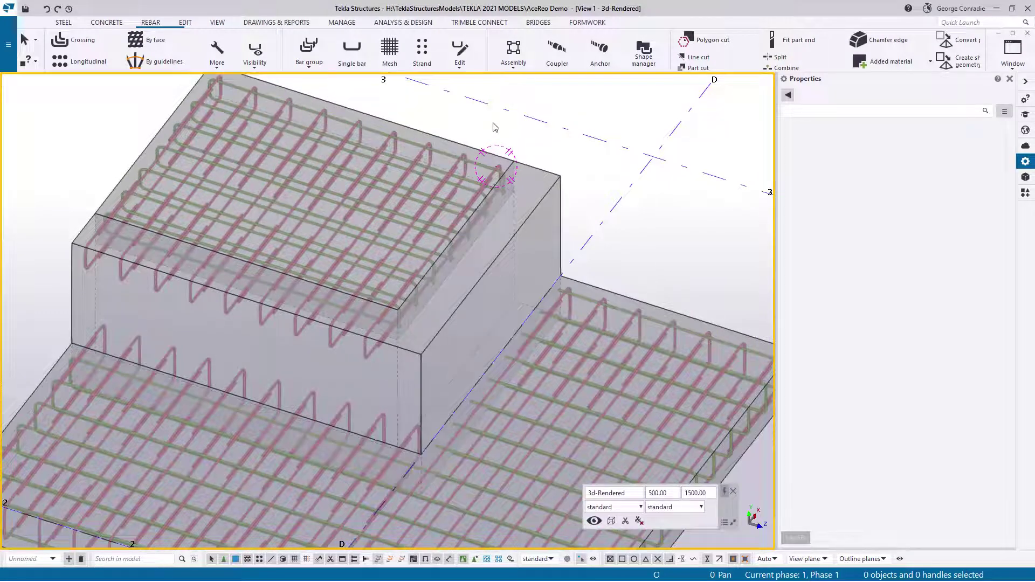
pyautogui.scroll(3, 478, 169)
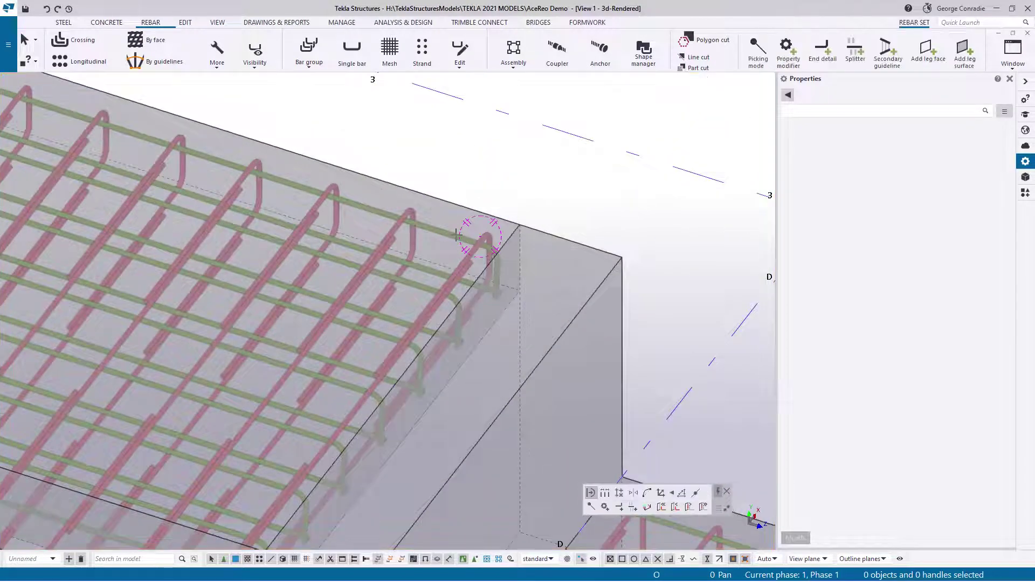
# Move the upper block rebar set's end leg face 400 mm to the block's end.
pyautogui.click(459, 240)
pyautogui.click(509, 259)
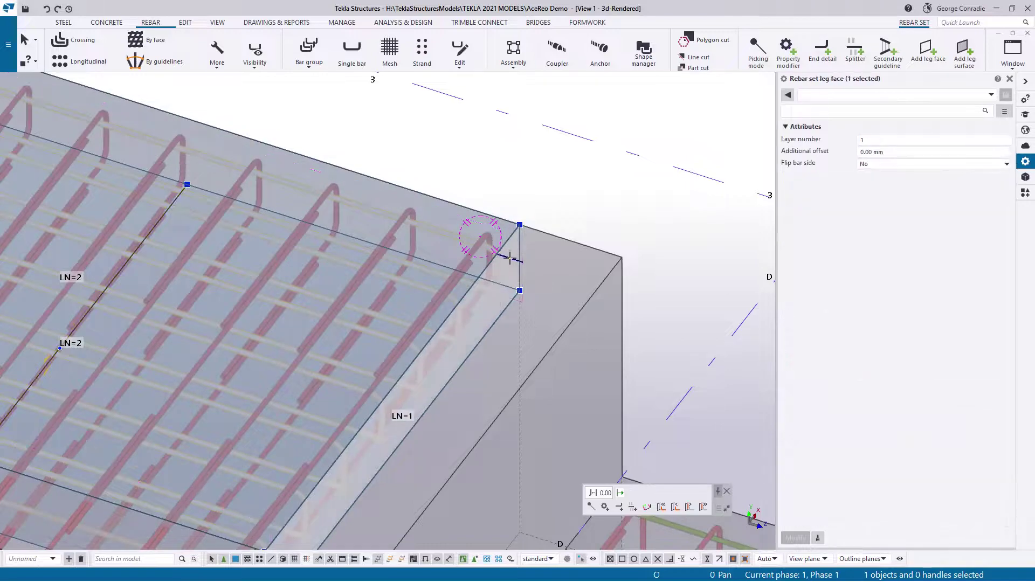
pyautogui.moveTo(509, 259); pyautogui.dragTo(622, 257)
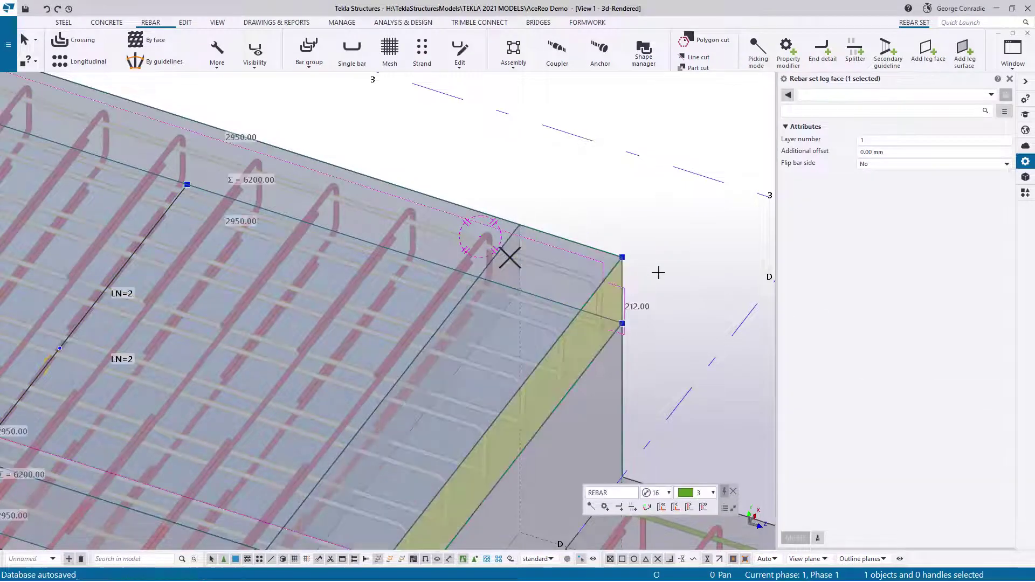
pyautogui.scroll(-5, 637, 278)
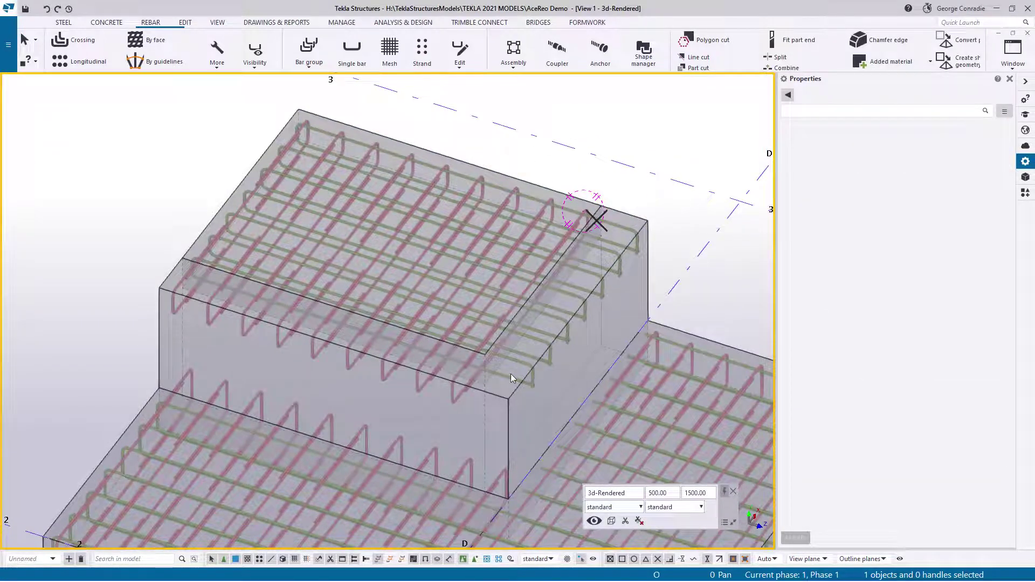
pyautogui.moveTo(547, 358); pyautogui.dragTo(439, 242, button='middle')
pyautogui.keyDown('ctrl'); pyautogui.moveTo(560, 292); pyautogui.dragTo(522, 281, button='middle'); pyautogui.keyUp('ctrl')
# Isolate the lower slab with Show only selected, then Show assembly to include its rebars.
pyautogui.click(613, 235)
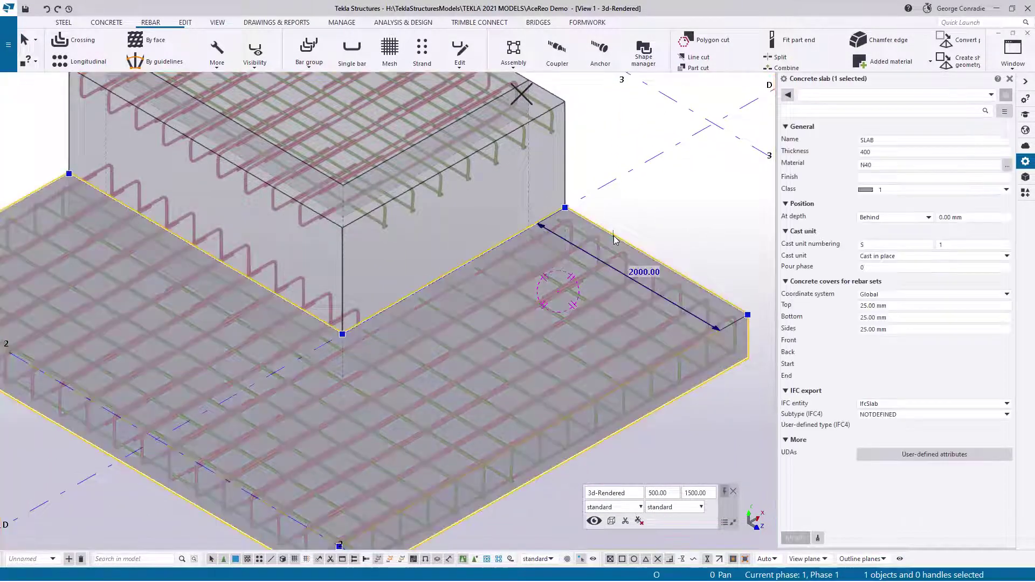
pyautogui.rightClick(614, 235)
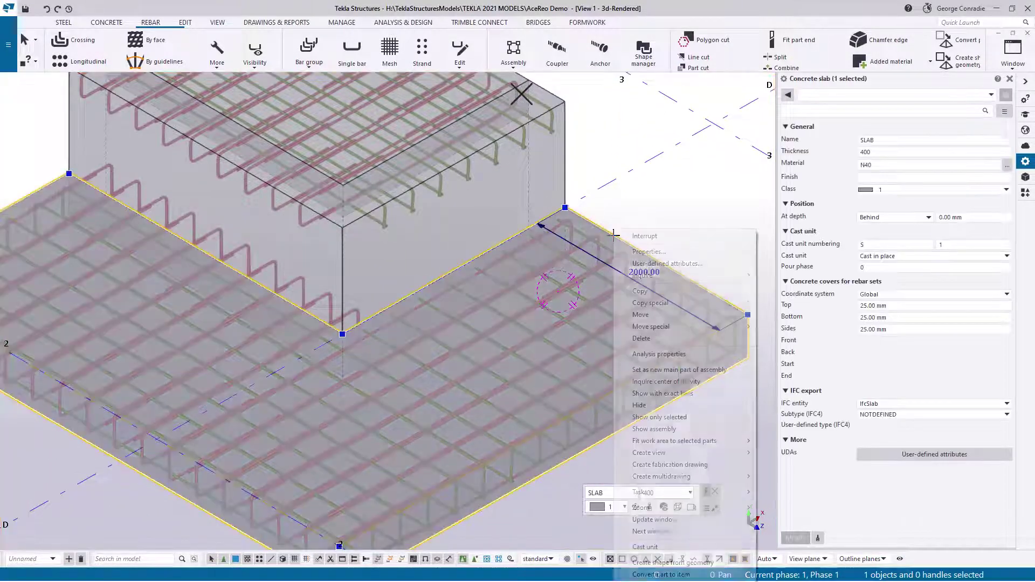
pyautogui.click(673, 418)
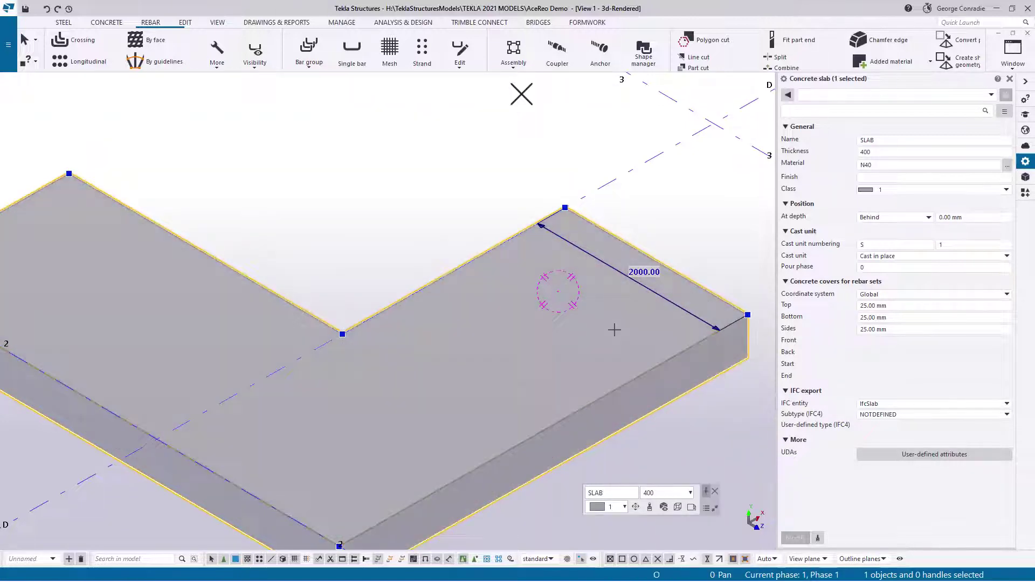
pyautogui.rightClick(615, 328)
pyautogui.click(670, 430)
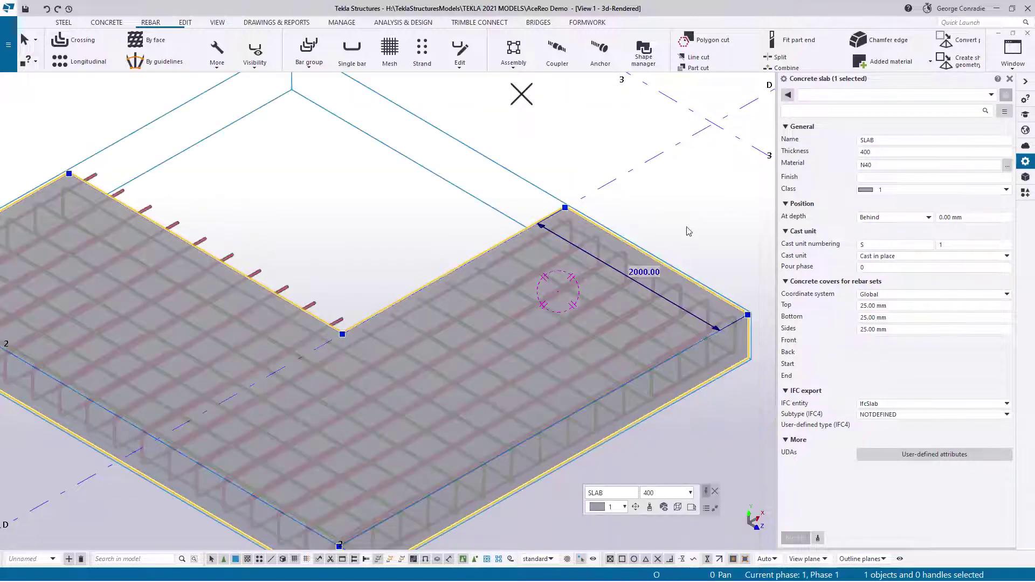
pyautogui.click(686, 229)
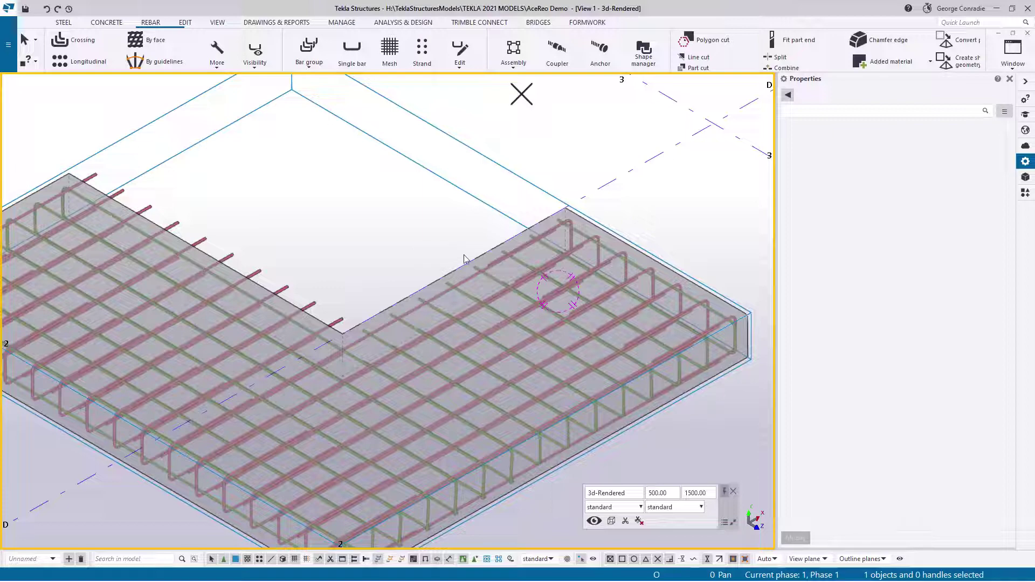
pyautogui.keyDown('ctrl'); pyautogui.moveTo(577, 251); pyautogui.dragTo(273, 239, button='middle'); pyautogui.keyUp('ctrl')
pyautogui.scroll(5, 273, 239)
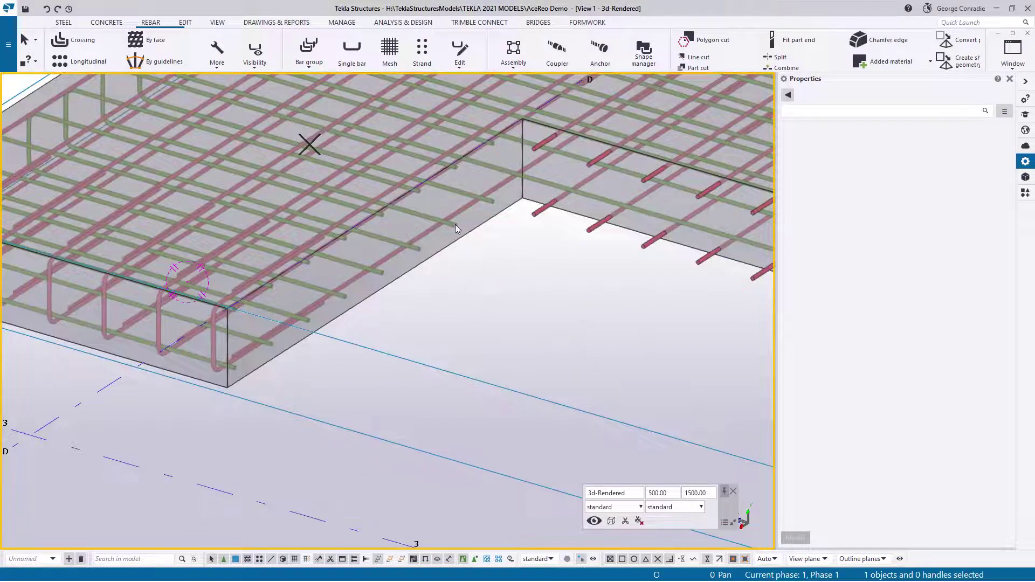
# Add the slab's side face as a new leg face on the edge rebar set.
pyautogui.click(455, 225)
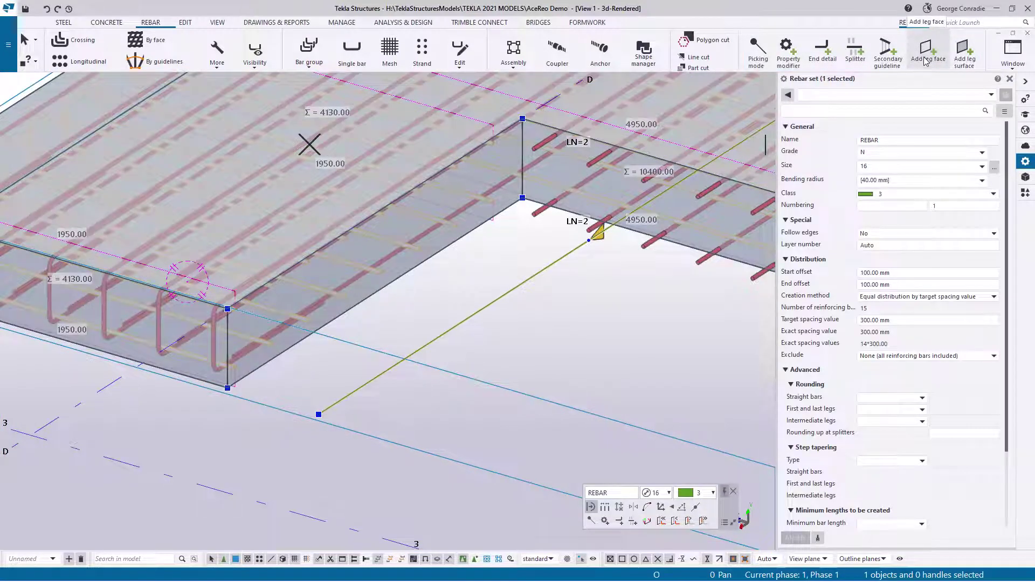
pyautogui.click(925, 54)
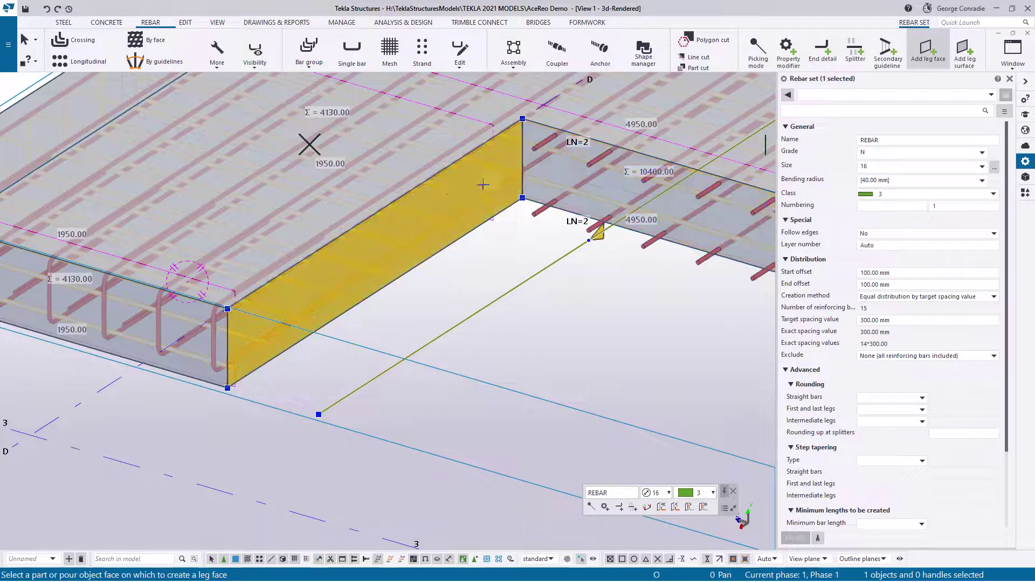
pyautogui.click(453, 194)
pyautogui.rightClick(489, 254)
pyautogui.click(519, 261)
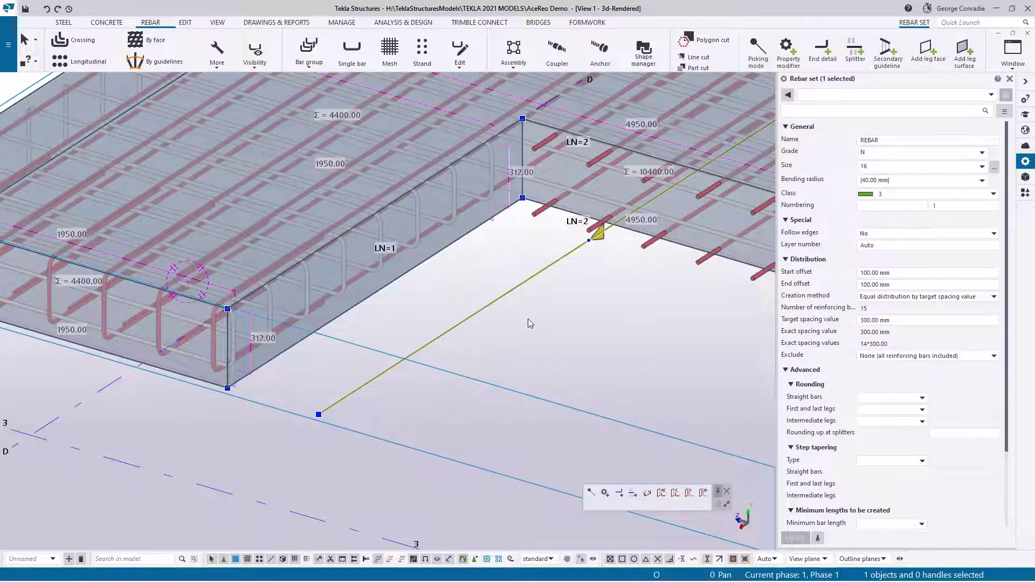
pyautogui.click(529, 319)
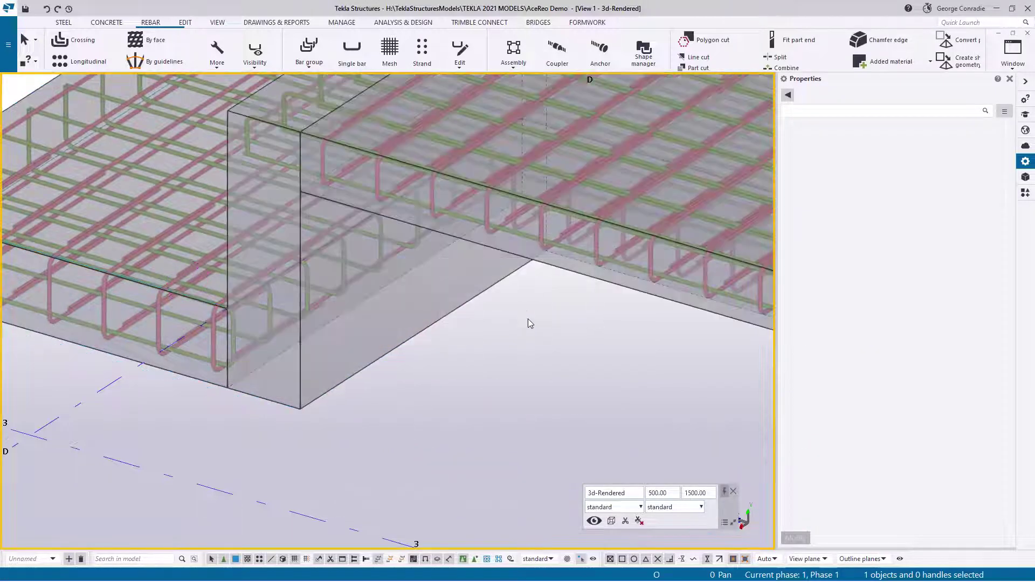
# Extend the slab-end rebar set's end leg face 400 mm to the slab corner.
pyautogui.moveTo(286, 419); pyautogui.dragTo(402, 387, button='middle')
pyautogui.scroll(3, 270, 371)
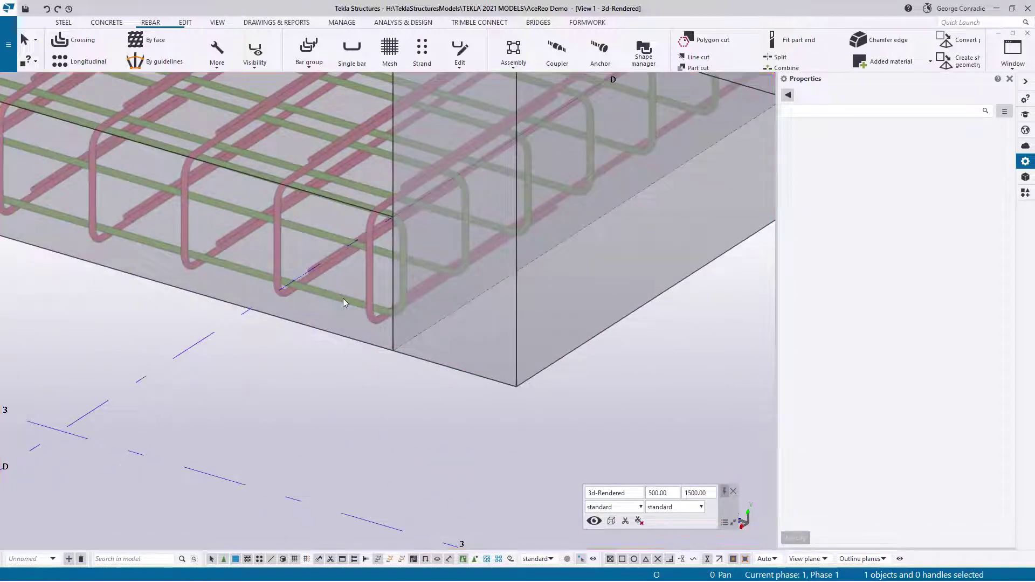
pyautogui.click(343, 299)
pyautogui.click(447, 292)
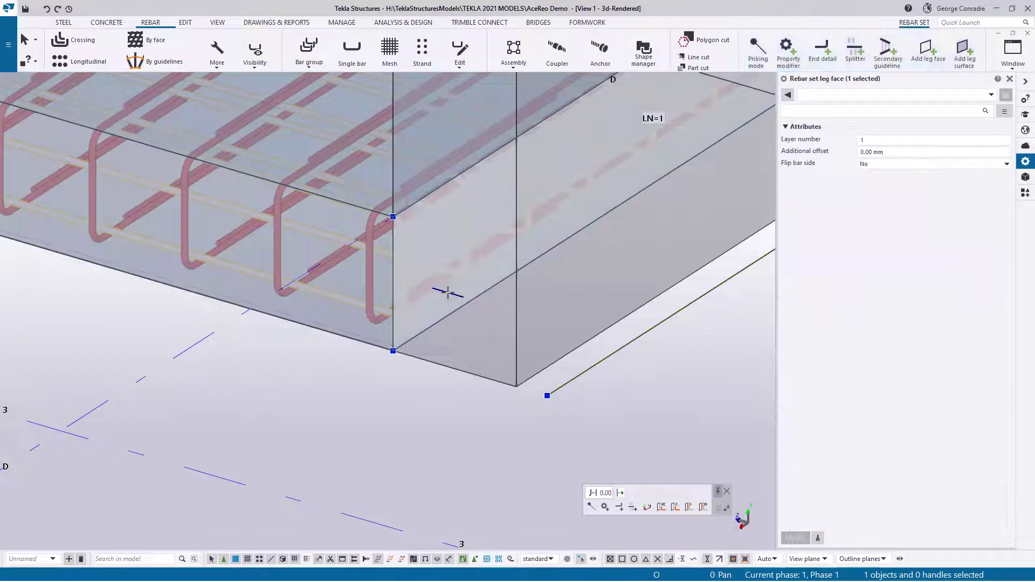
pyautogui.moveTo(516, 386); pyautogui.dragTo(496, 405)
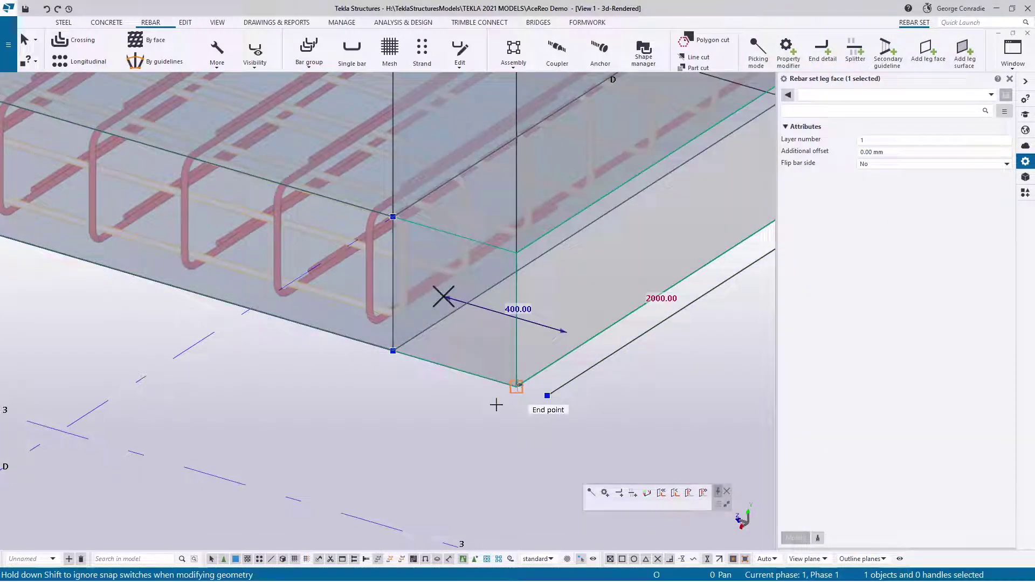
pyautogui.click(475, 411)
pyautogui.scroll(-3, 474, 411)
pyautogui.moveTo(643, 334); pyautogui.dragTo(423, 259, button='middle')
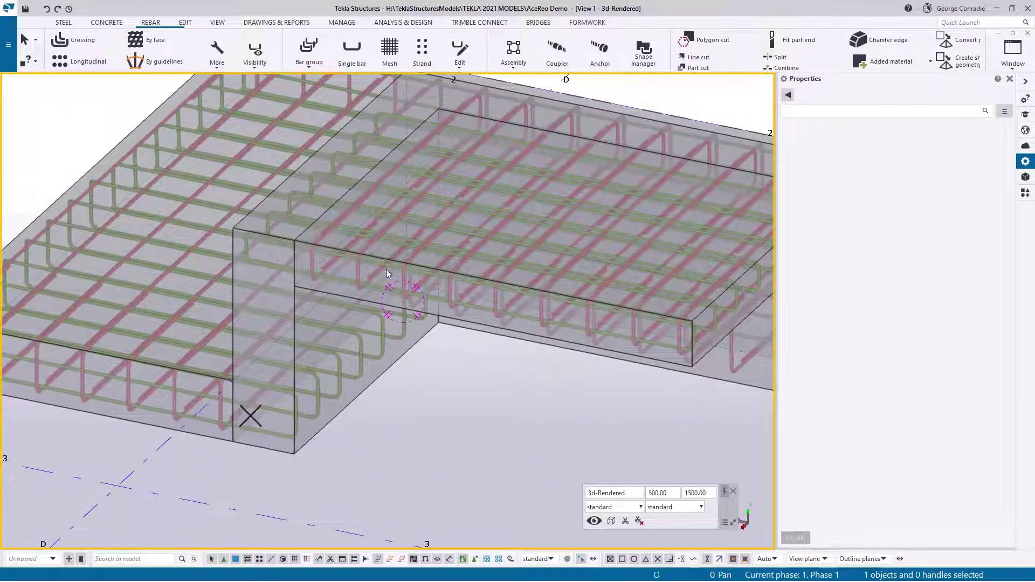
# Adjust the rebar visibility options on the slab's edge rebar set and start a lapping splitter.
pyautogui.scroll(-3, 386, 270)
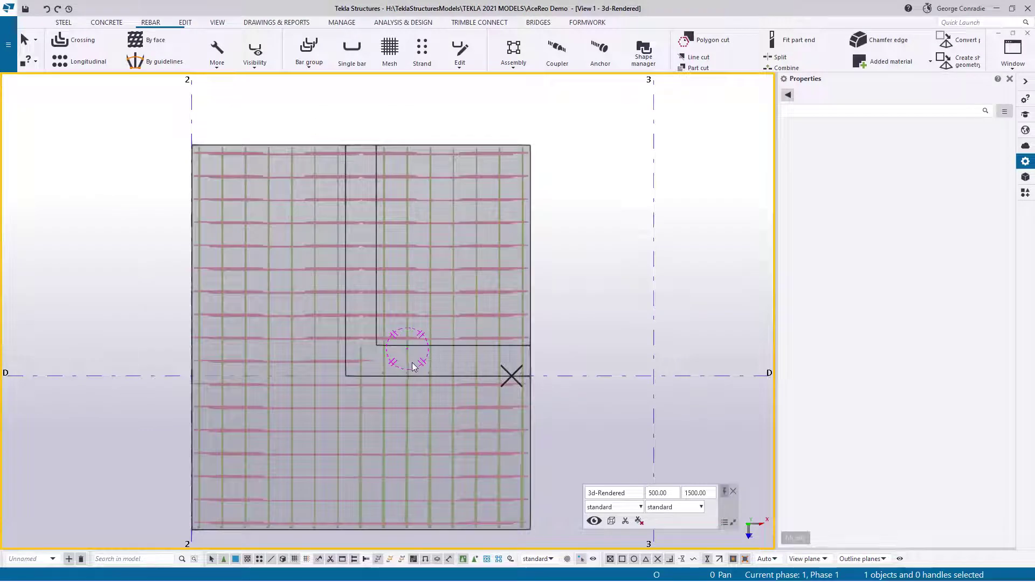
pyautogui.moveTo(576, 419); pyautogui.dragTo(629, 311, button='middle')
pyautogui.scroll(4, 574, 416)
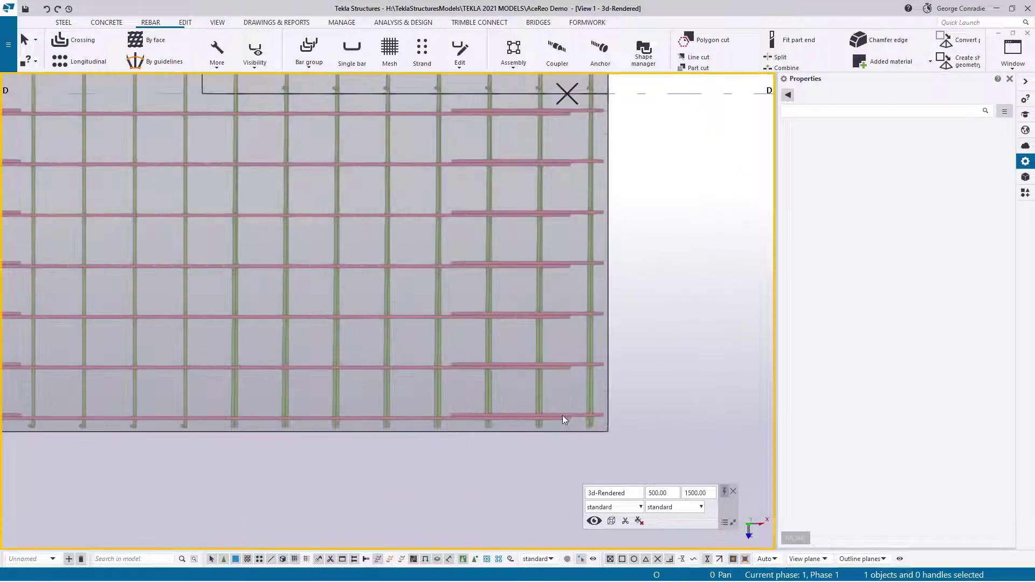
pyautogui.click(591, 393)
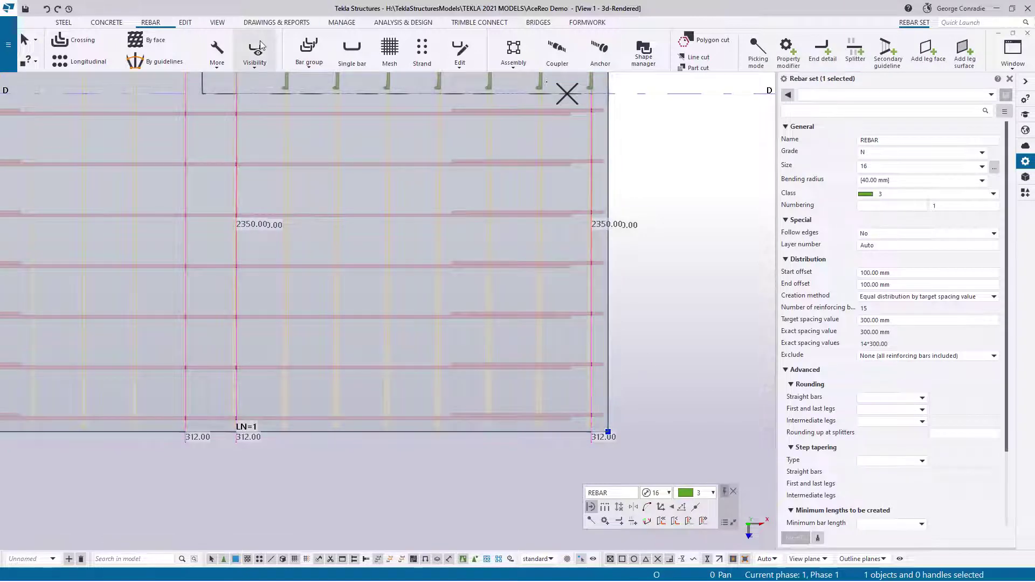
pyautogui.click(255, 53)
pyautogui.click(261, 87)
pyautogui.click(661, 260)
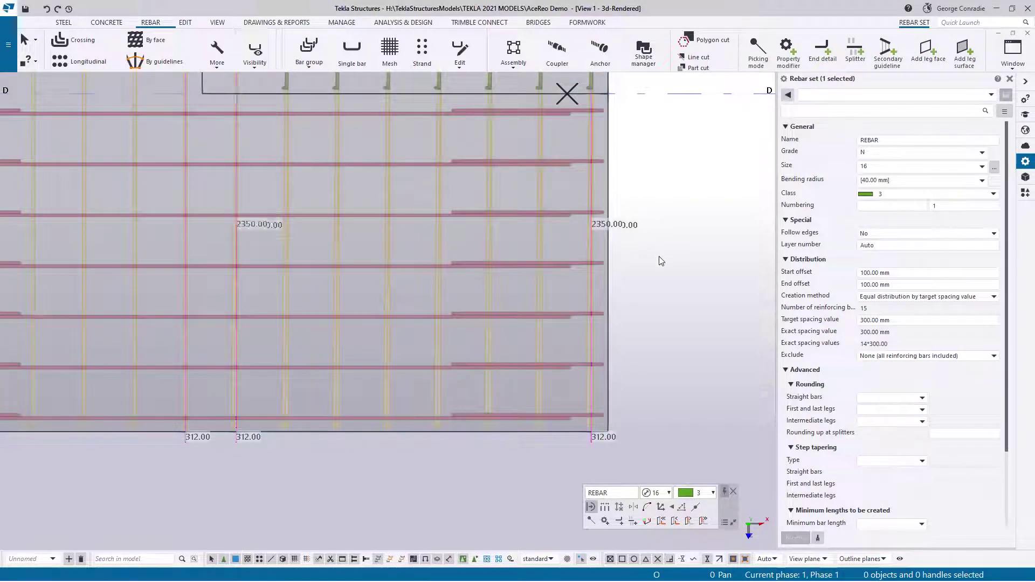
pyautogui.click(855, 51)
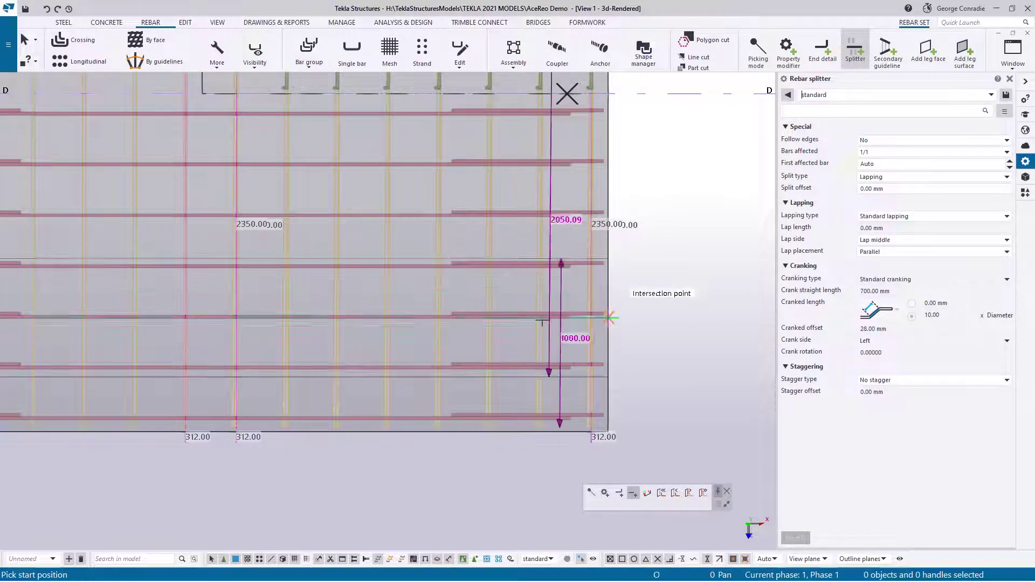
# Pan to the slab's top edge and interrupt the pending splitter placement.
pyautogui.scroll(2, 542, 320)
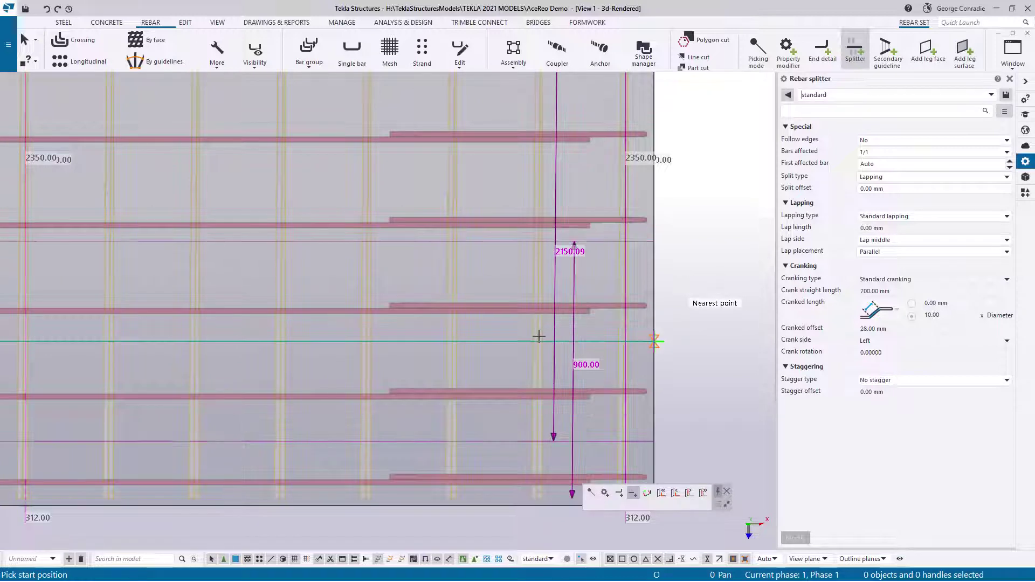
pyautogui.scroll(-3, 539, 336)
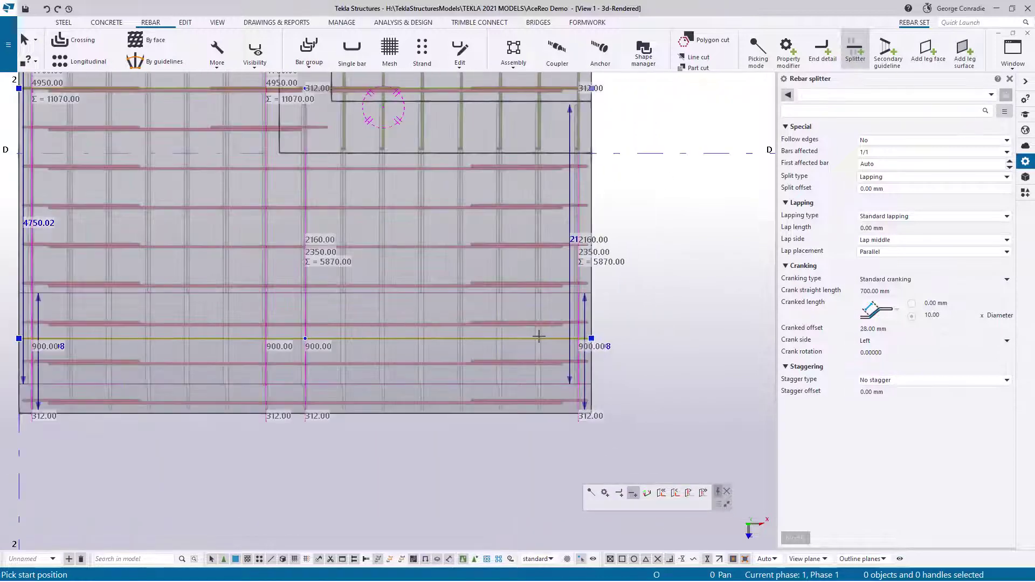
pyautogui.moveTo(540, 338); pyautogui.dragTo(640, 387, button='middle')
pyautogui.scroll(-1, 640, 387)
pyautogui.moveTo(425, 233); pyautogui.dragTo(476, 454, button='middle')
pyautogui.scroll(2, 386, 220)
pyautogui.scroll(2, 384, 220)
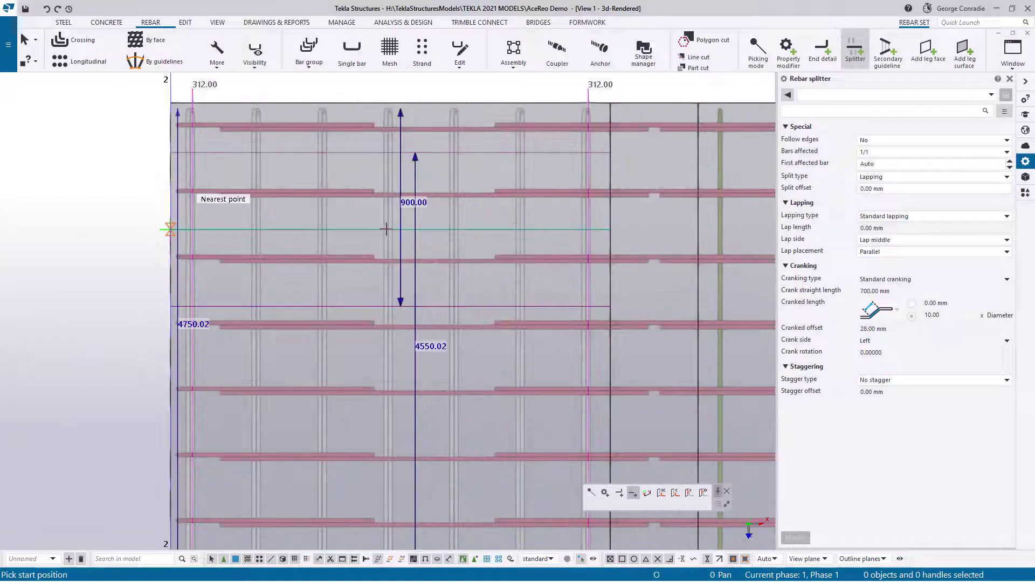
pyautogui.scroll(-4, 383, 218)
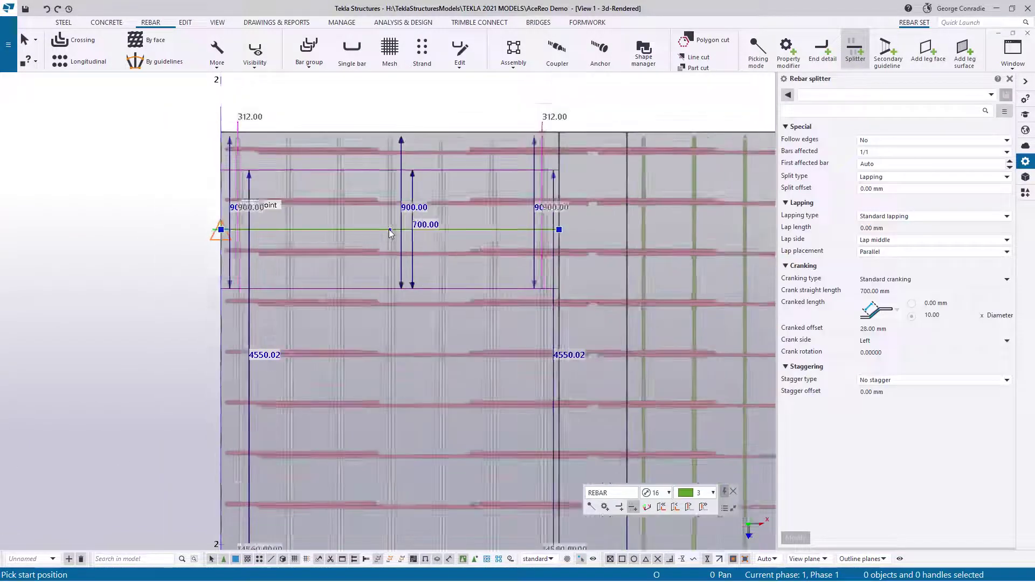
pyautogui.scroll(5, 465, 304)
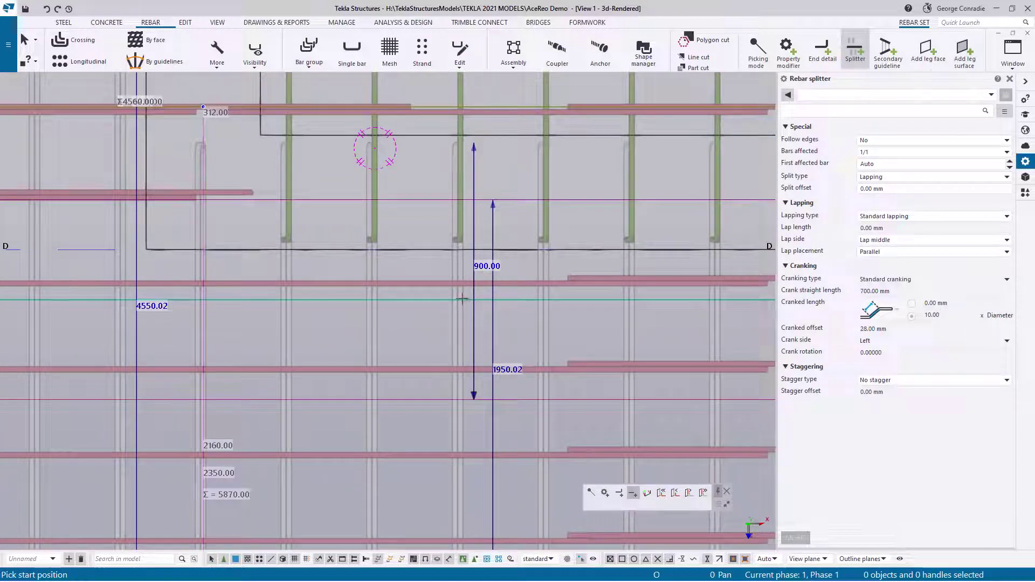
pyautogui.scroll(-5, 463, 306)
pyautogui.rightClick(463, 305)
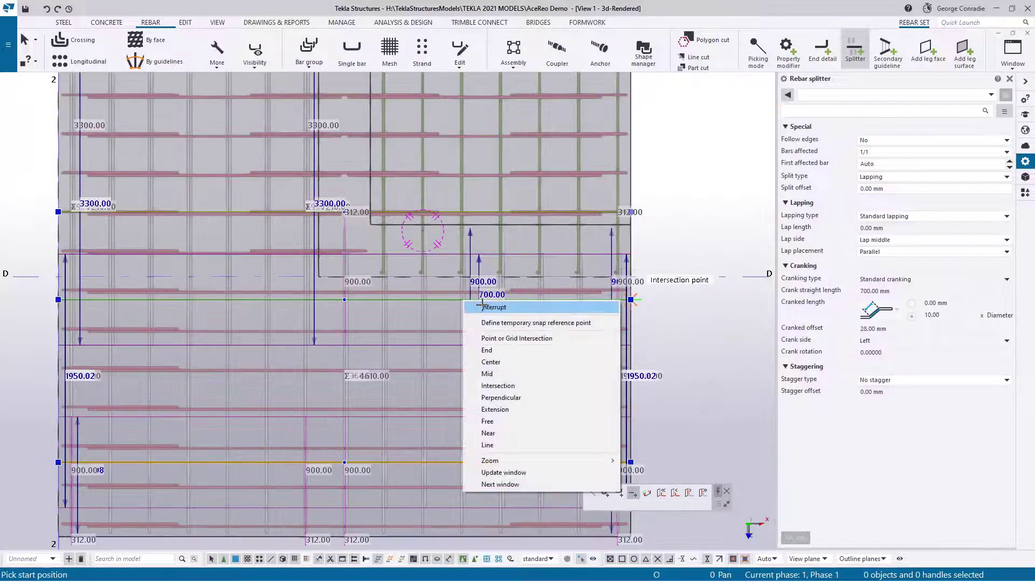
pyautogui.click(482, 305)
# Shorten the wall's horizontal bar splitter from 4400 to 2400 mm.
pyautogui.click(270, 306)
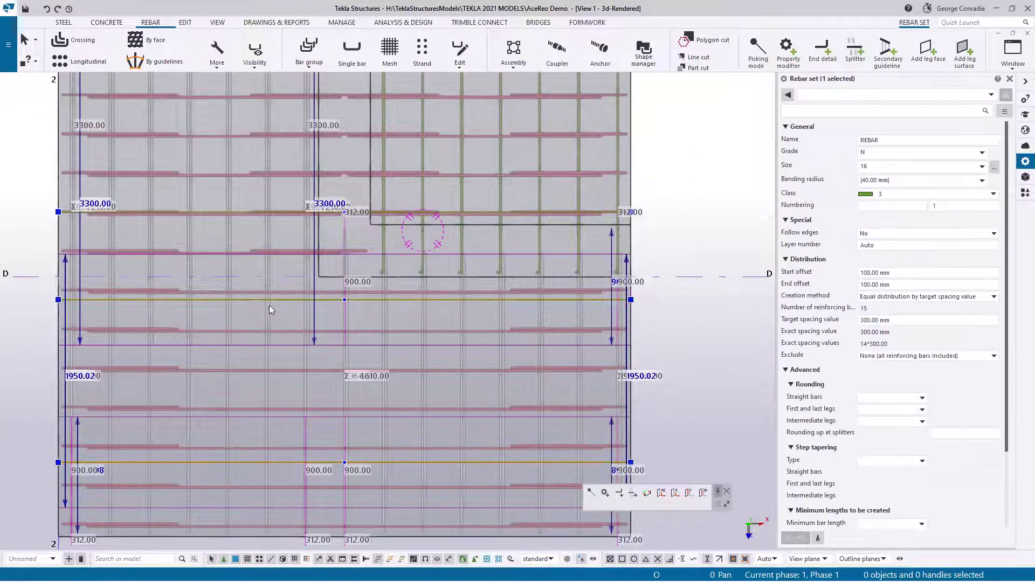
pyautogui.click(64, 385)
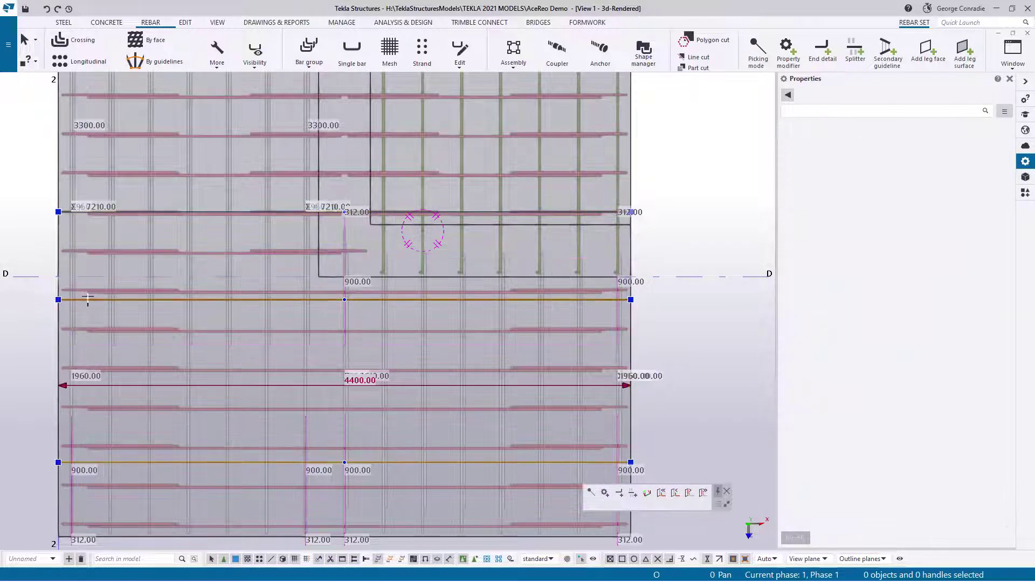
pyautogui.moveTo(64, 385); pyautogui.dragTo(318, 279)
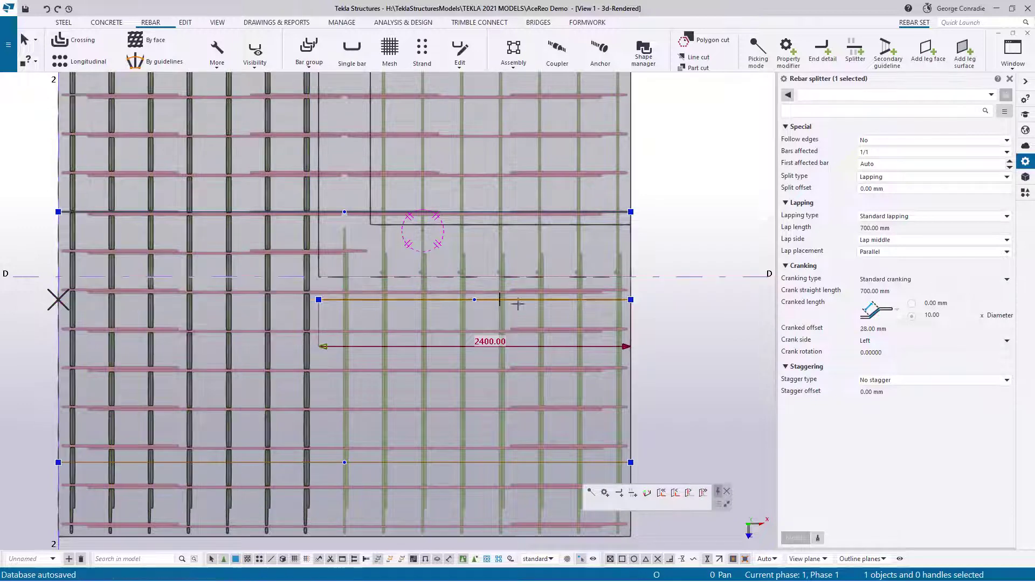
pyautogui.click(661, 320)
pyautogui.scroll(-3, 661, 321)
pyautogui.moveTo(661, 320); pyautogui.dragTo(632, 395, button='middle')
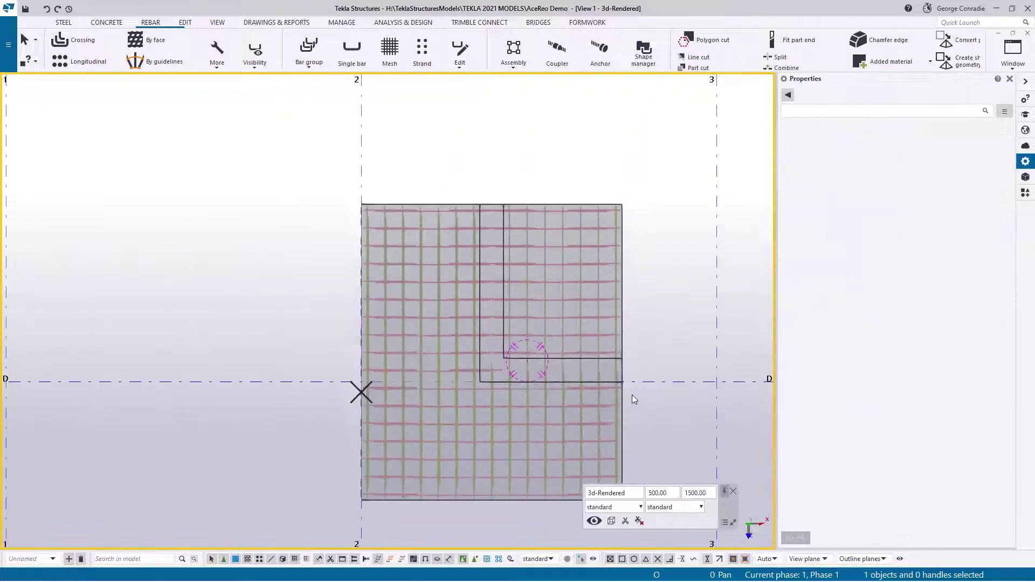
# Place a lapping splitter across the seven-bar rebar set in the wall's other leg.
pyautogui.click(529, 432)
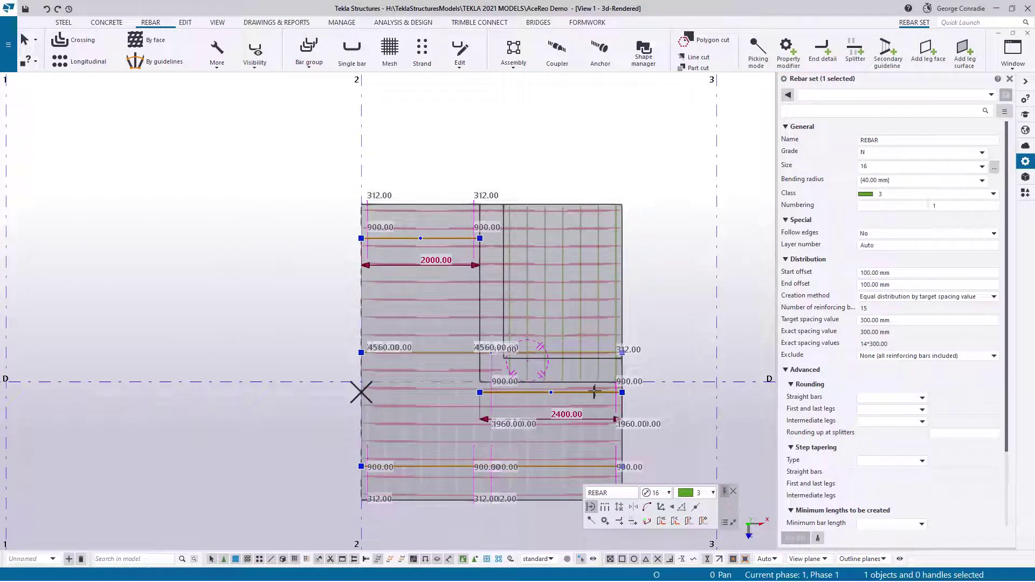
pyautogui.click(662, 399)
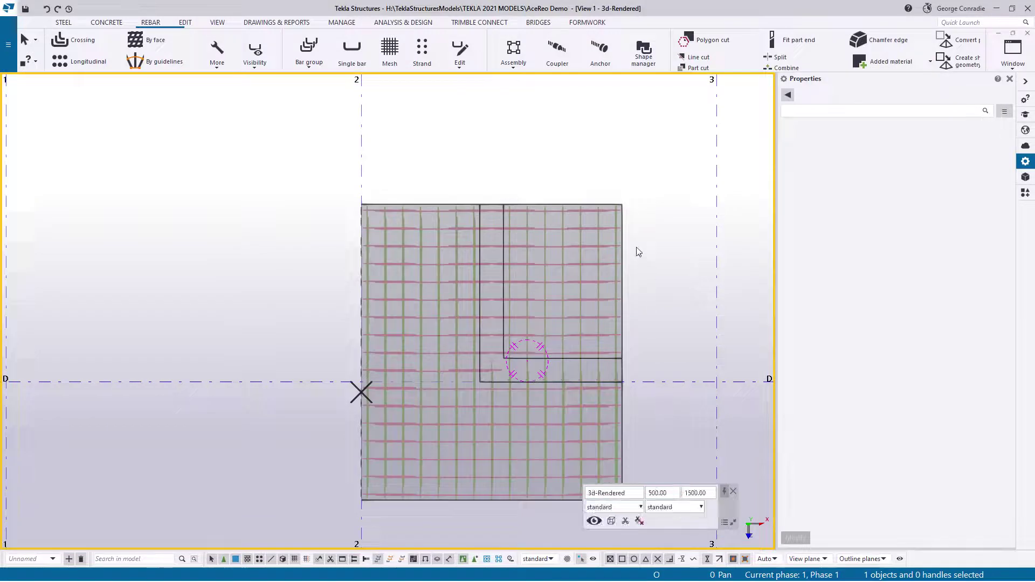
pyautogui.scroll(5, 633, 245)
pyautogui.click(511, 222)
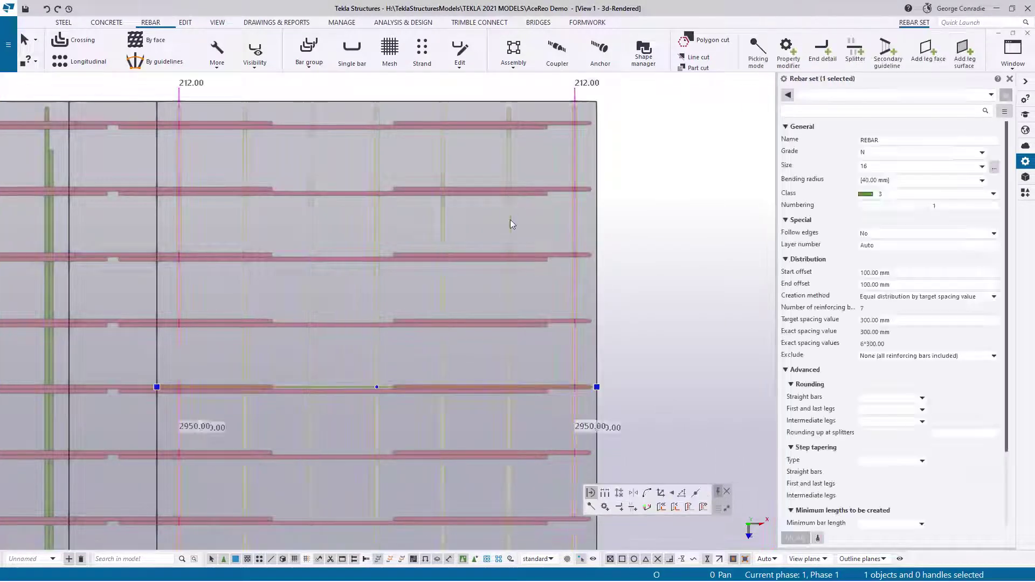
pyautogui.click(855, 52)
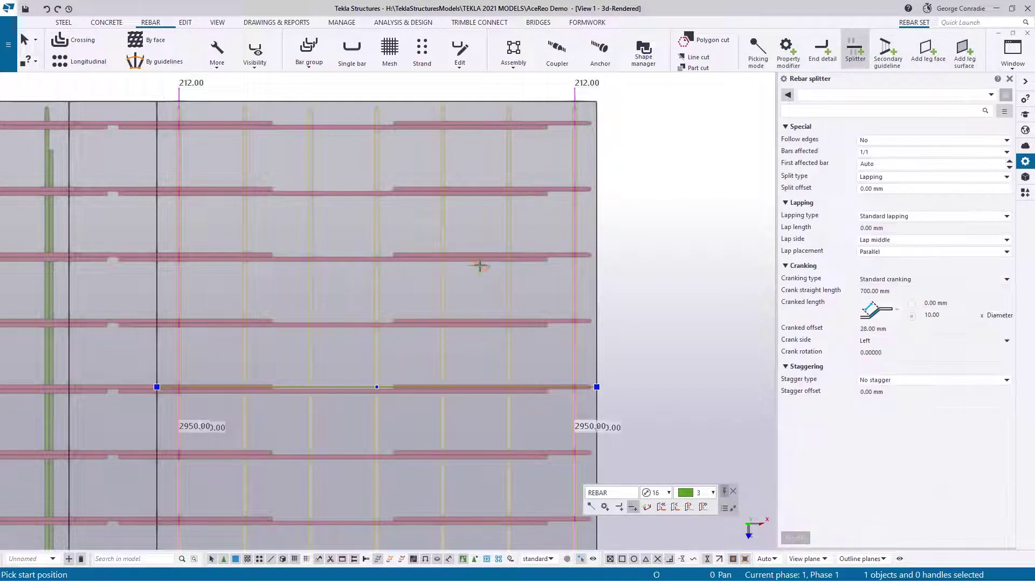
pyautogui.click(508, 230)
# Interrupt the splitter command and orbit the model into a tilted 3D view.
pyautogui.scroll(-2, 508, 229)
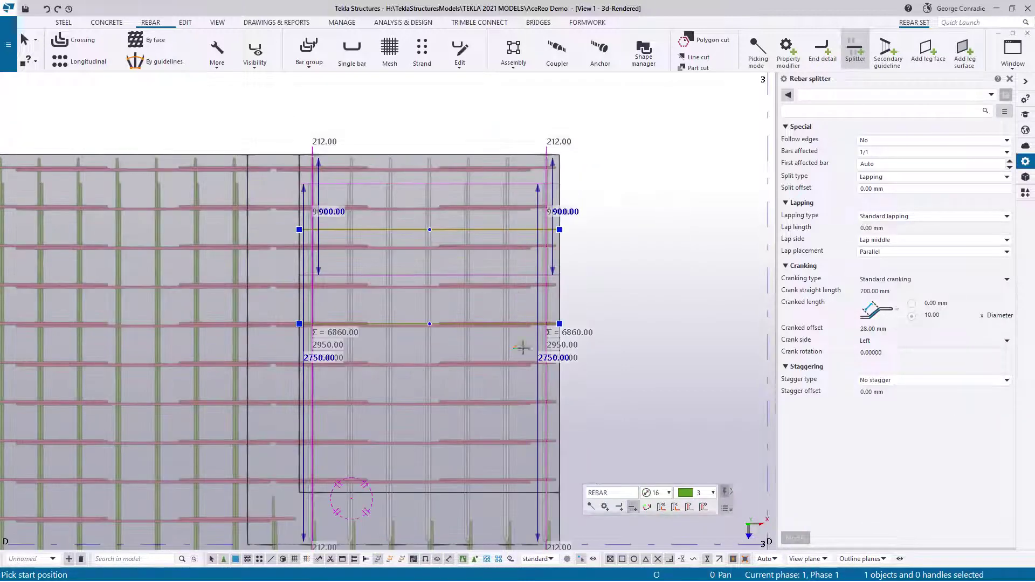
pyautogui.moveTo(520, 387); pyautogui.dragTo(503, 215, button='middle')
pyautogui.scroll(2, 495, 297)
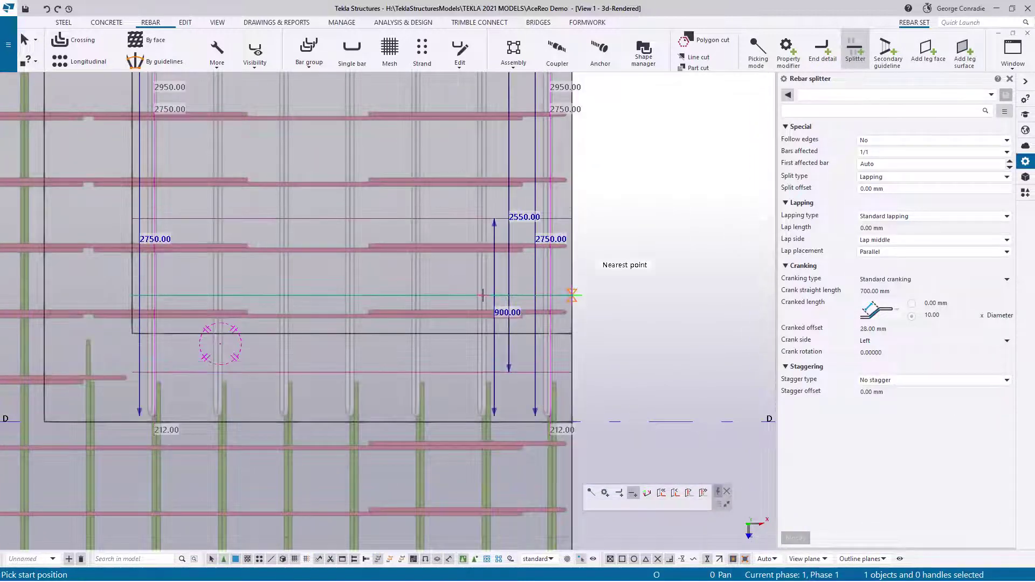
pyautogui.rightClick(634, 275)
pyautogui.click(652, 278)
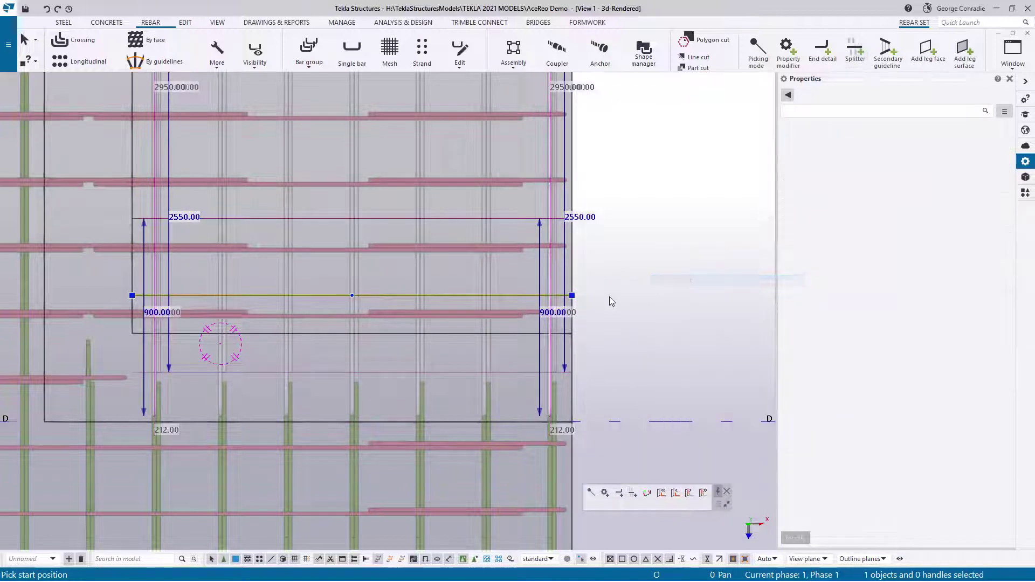
pyautogui.scroll(-4, 579, 282)
pyautogui.keyDown('ctrl'); pyautogui.moveTo(433, 321); pyautogui.dragTo(708, 191, button='middle'); pyautogui.keyUp('ctrl')
pyautogui.scroll(4, 309, 229)
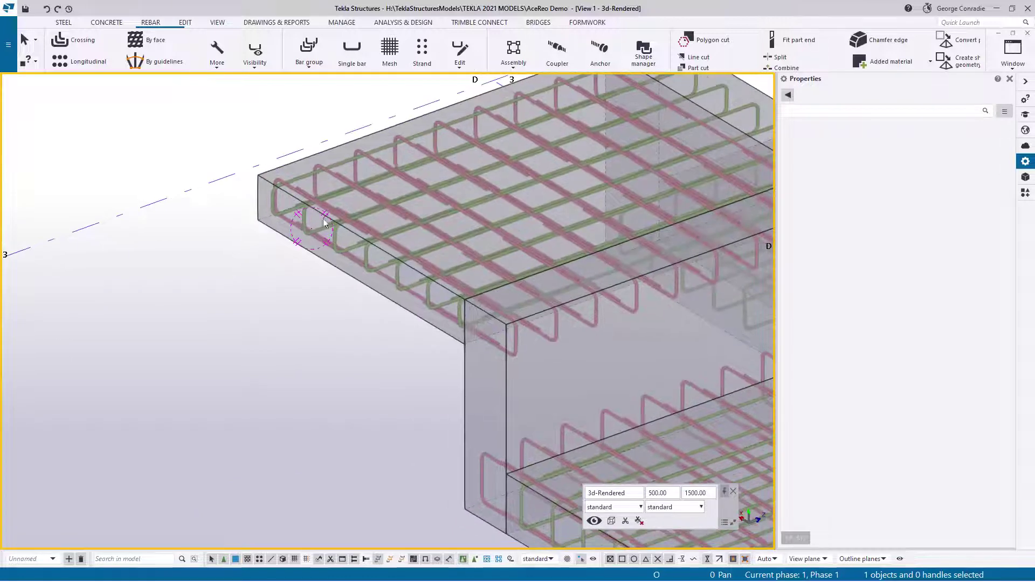
# Select the upper slab's two splitters and start a Copy special > Linear copy.
pyautogui.click(334, 193)
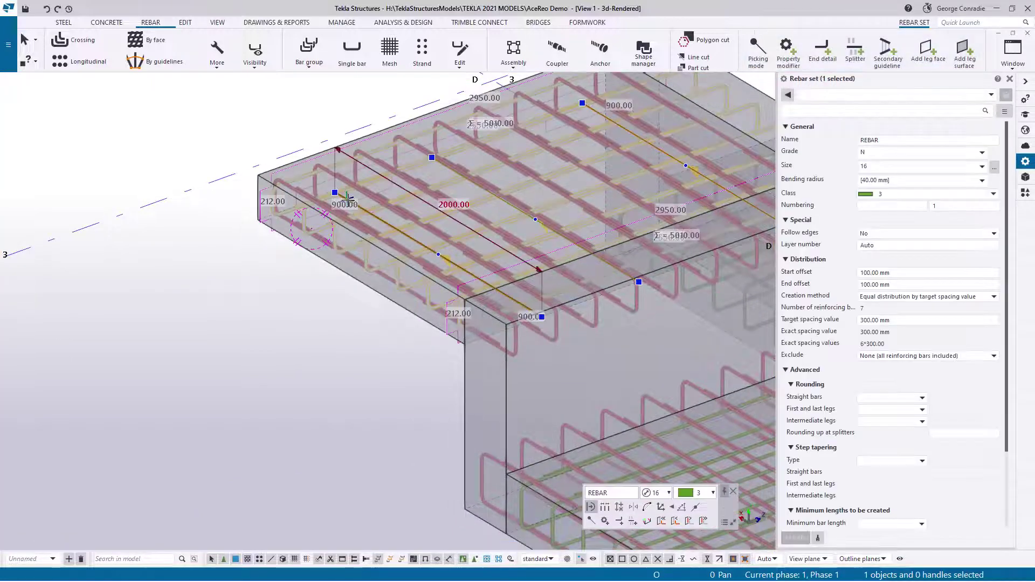
pyautogui.click(350, 201)
pyautogui.moveTo(351, 201); pyautogui.dragTo(296, 245, button='middle')
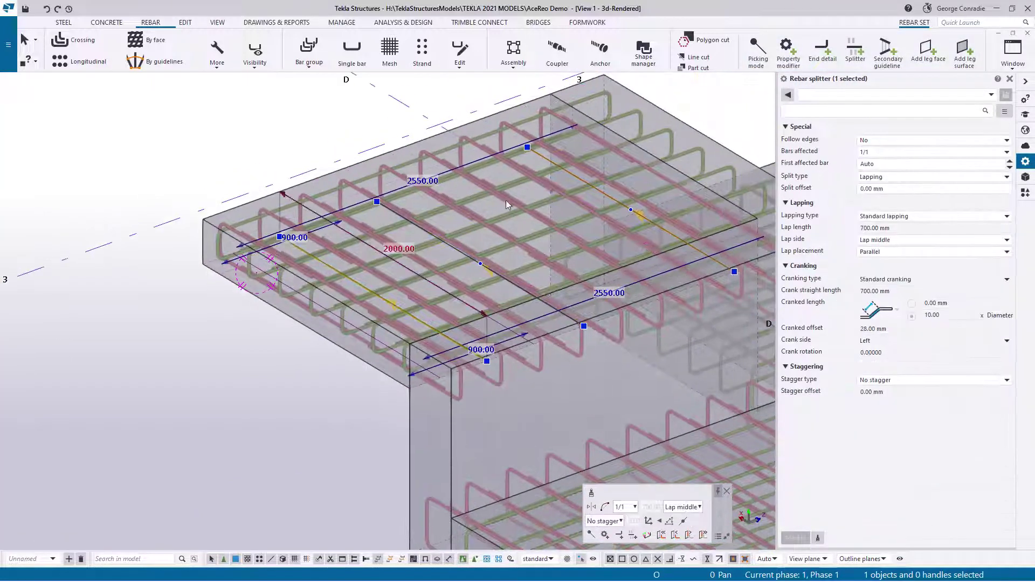
pyautogui.keyDown('ctrl'); pyautogui.click(542, 157); pyautogui.keyUp('ctrl')
pyautogui.rightClick(541, 156)
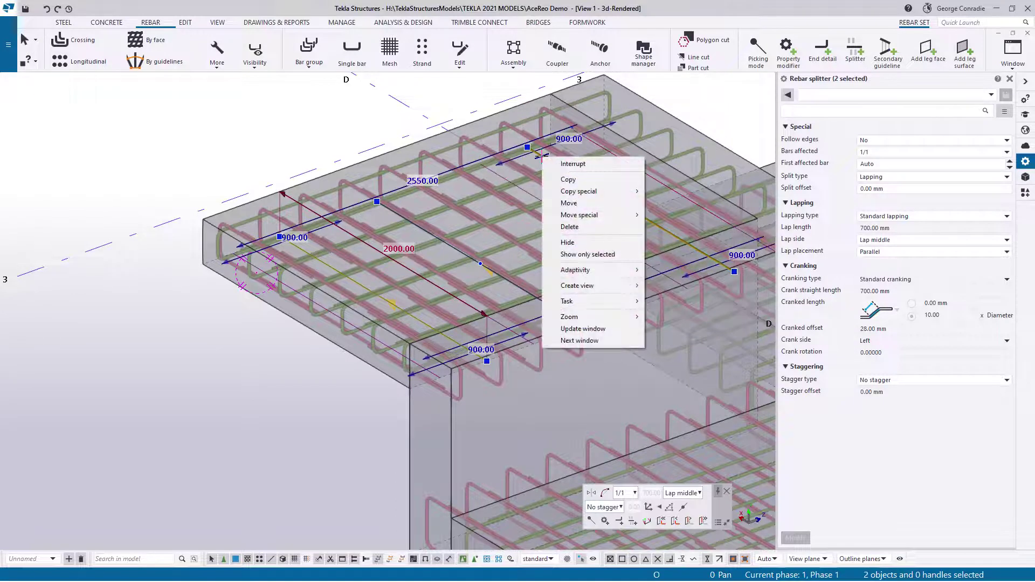
pyautogui.moveTo(576, 191)
pyautogui.click(665, 191)
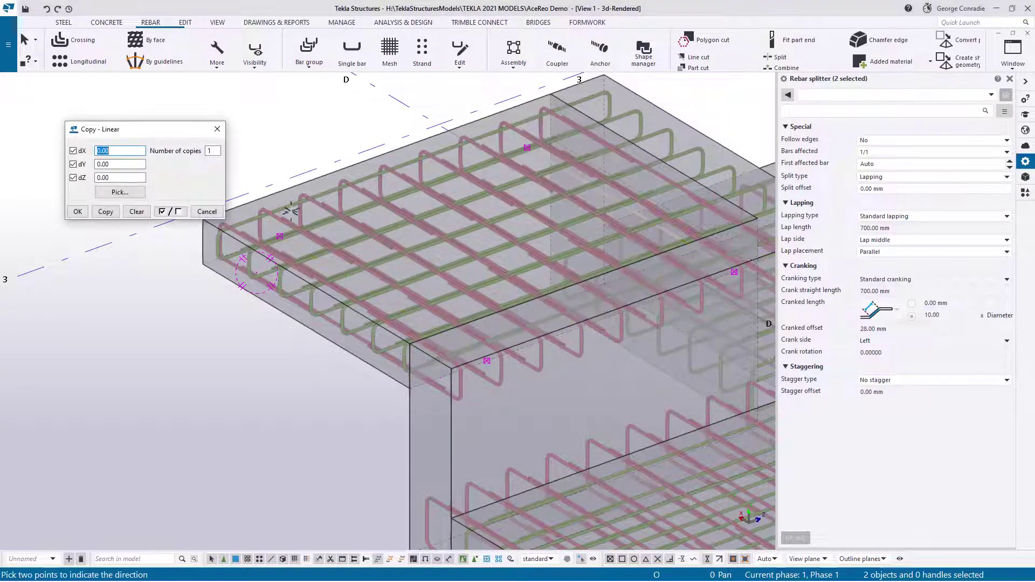
# Copy the two splitters 300 mm along (dY 300) and close the dialog.
pyautogui.moveTo(213, 259); pyautogui.dragTo(273, 296, button='middle')
pyautogui.click(262, 303)
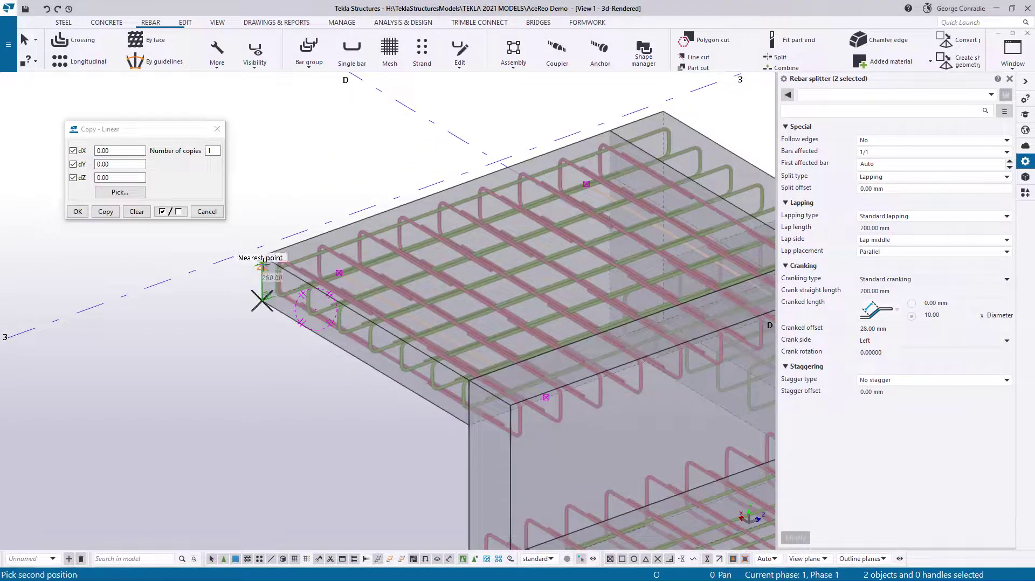
pyautogui.click(262, 256)
pyautogui.click(105, 211)
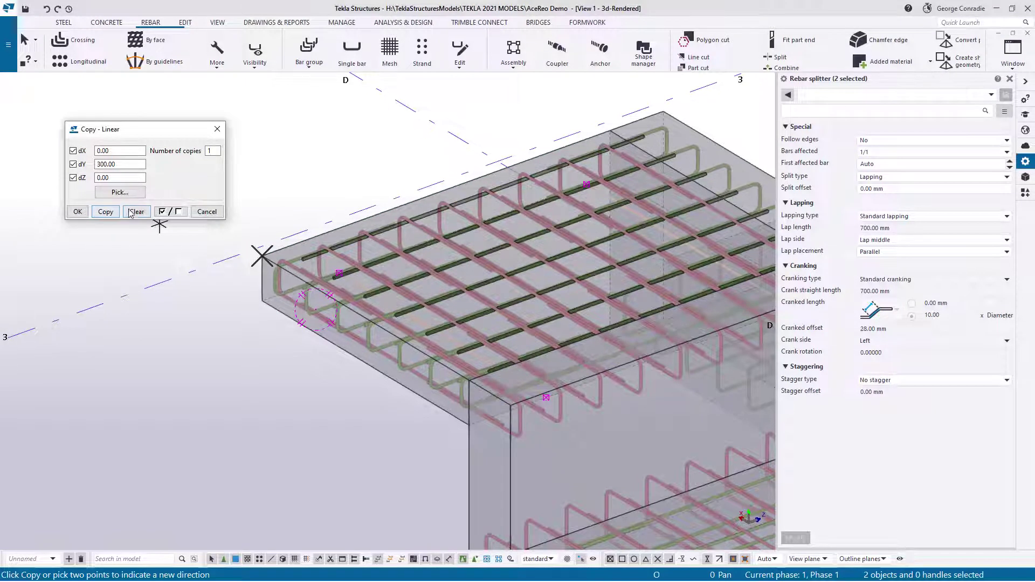
pyautogui.click(207, 211)
pyautogui.rightClick(251, 190)
pyautogui.click(262, 198)
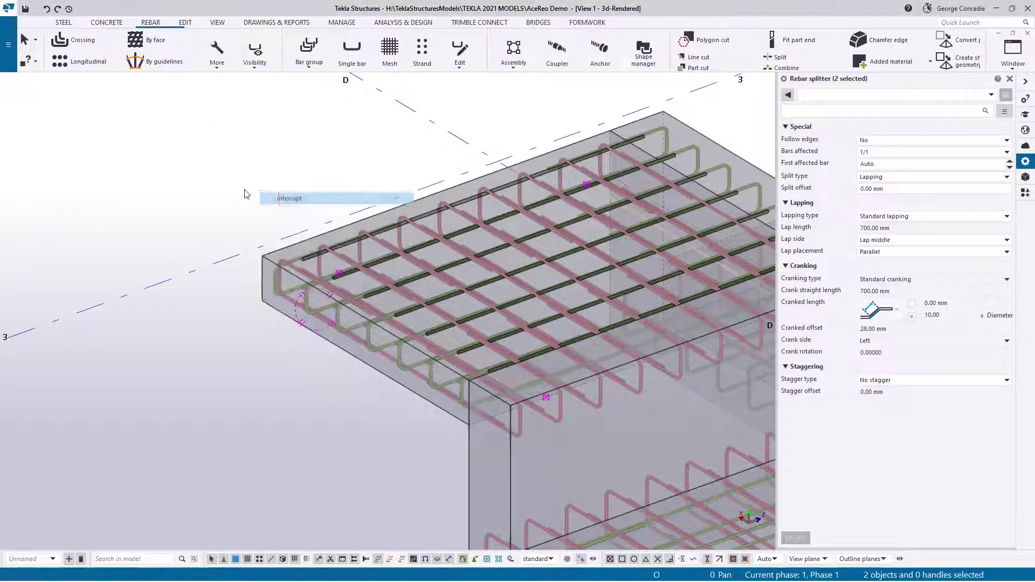
pyautogui.scroll(-2, 246, 212)
pyautogui.moveTo(340, 317); pyautogui.dragTo(213, 229, button='middle')
# Select three splitters in the lower slab and start a linear copy.
pyautogui.scroll(2, 480, 382)
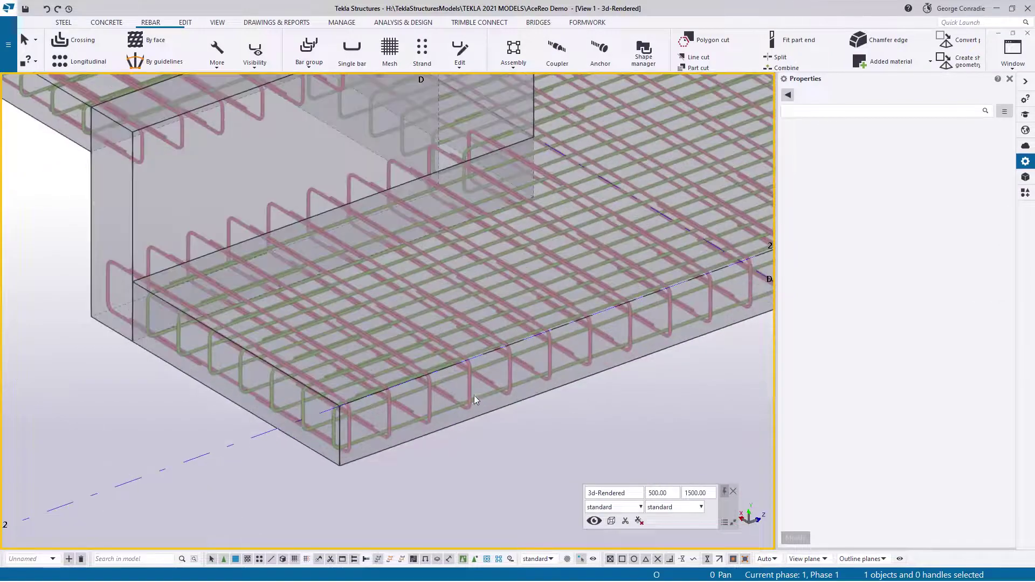
pyautogui.click(449, 412)
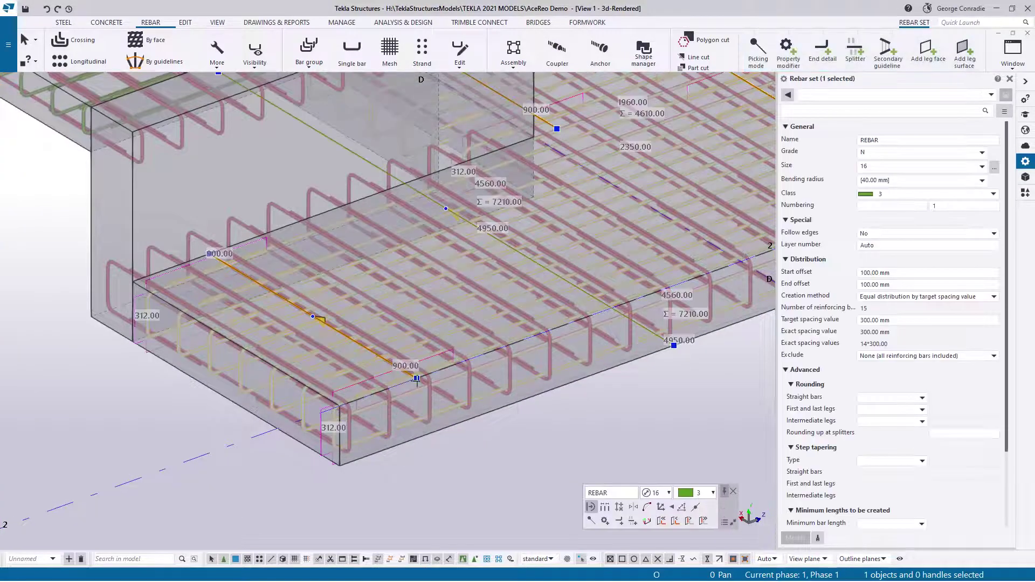
pyautogui.click(382, 357)
pyautogui.moveTo(381, 356); pyautogui.dragTo(310, 413, button='middle')
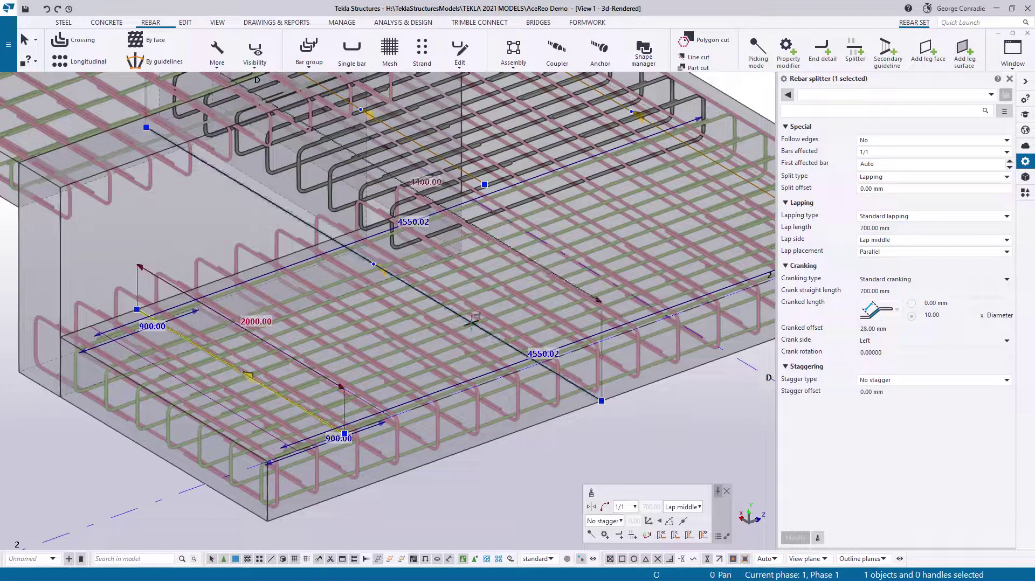
pyautogui.moveTo(523, 276); pyautogui.dragTo(466, 354, button='middle')
pyautogui.keyDown('ctrl'); pyautogui.click(613, 212); pyautogui.keyUp('ctrl')
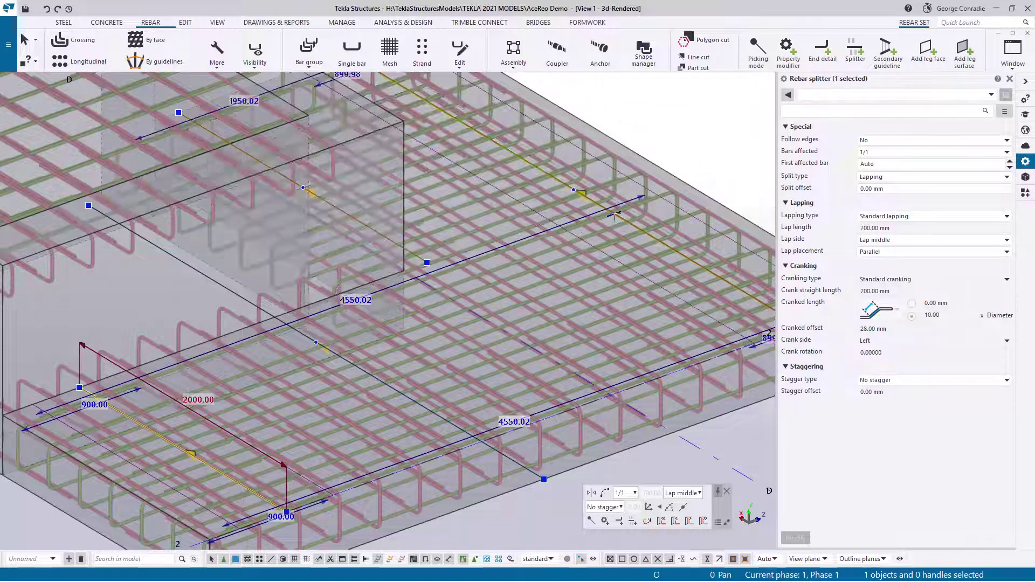
pyautogui.keyDown('ctrl'); pyautogui.click(382, 236); pyautogui.keyUp('ctrl')
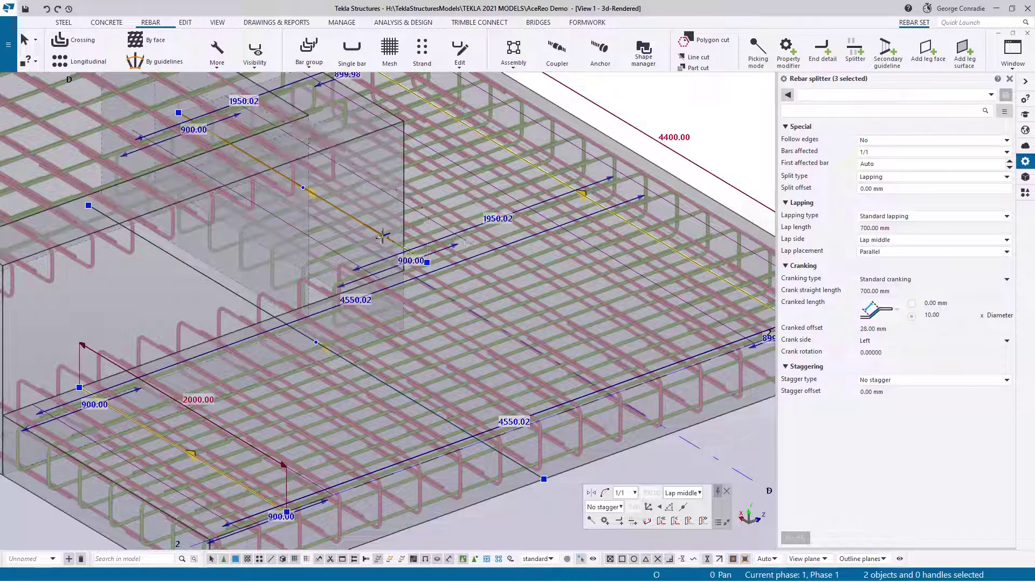
pyautogui.rightClick(466, 238)
pyautogui.moveTo(494, 276)
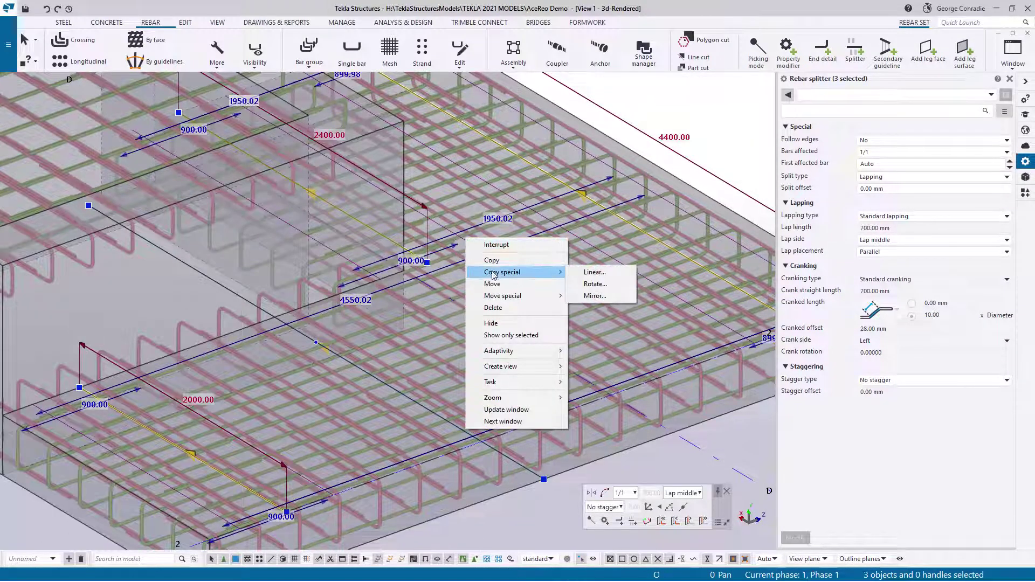
pyautogui.click(595, 272)
# Copy the three splitters 400 mm along the slab (dY -400) and close the dialog.
pyautogui.scroll(5, 539, 272)
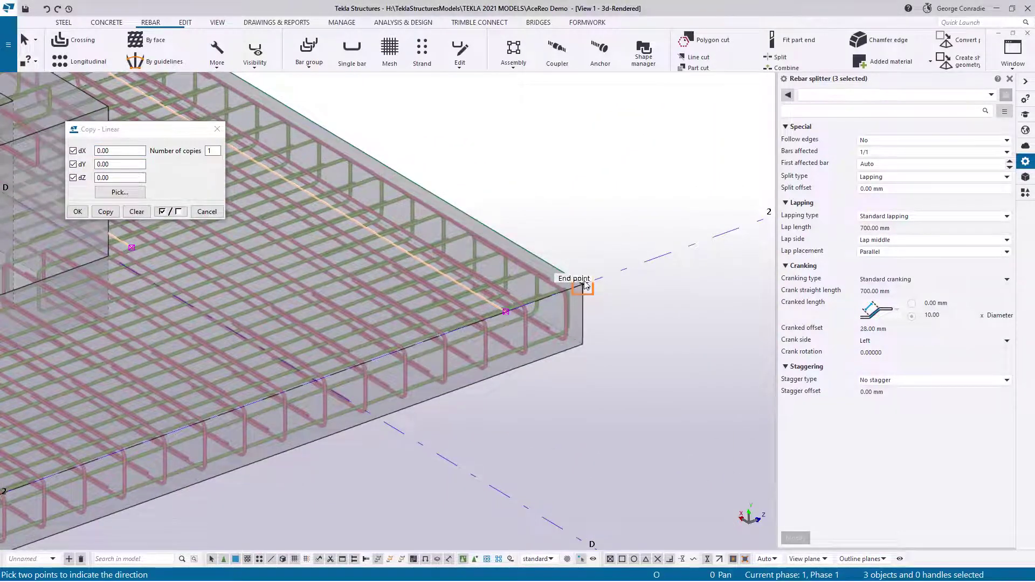
pyautogui.click(583, 284)
pyautogui.click(582, 346)
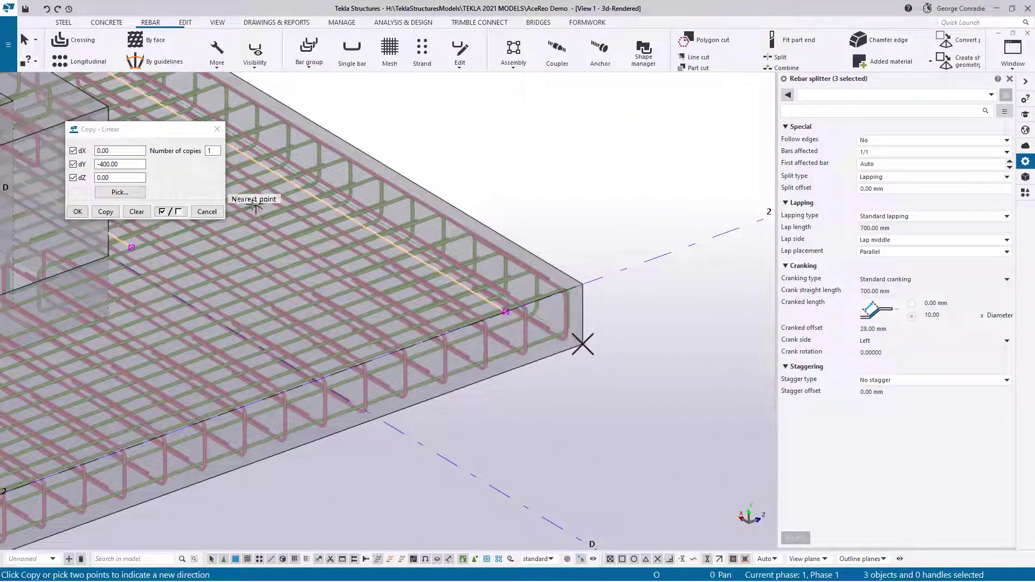
pyautogui.click(105, 211)
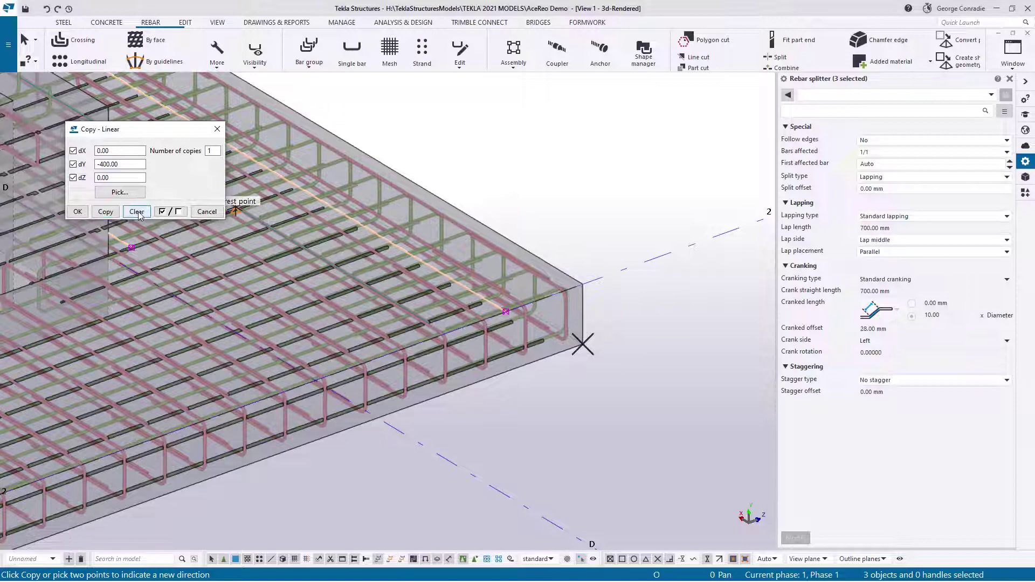
pyautogui.click(195, 213)
pyautogui.rightClick(508, 167)
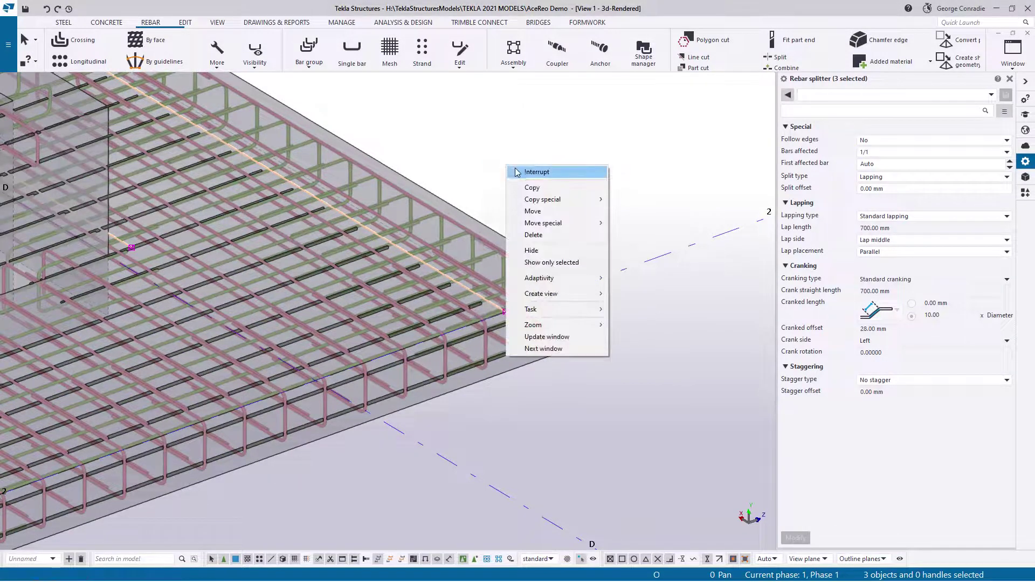
pyautogui.click(518, 171)
pyautogui.click(518, 173)
# Orbit the 3D view around the slab corner from a lower angle, then switch to View 2 - Elevation Grid D.
pyautogui.scroll(-2, 527, 202)
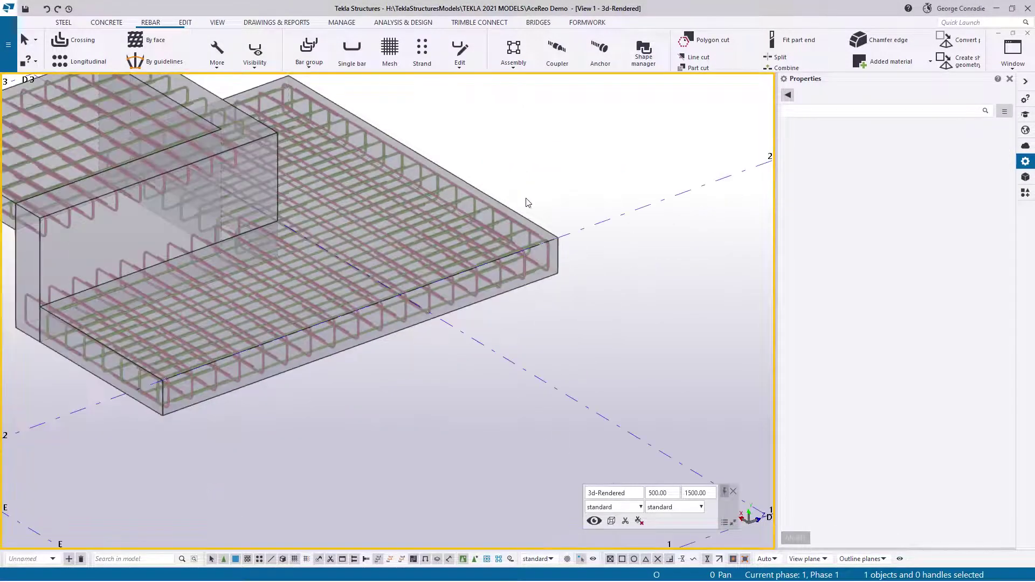
pyautogui.keyDown('ctrl'); pyautogui.moveTo(427, 249); pyautogui.dragTo(472, 269, button='middle'); pyautogui.keyUp('ctrl')
pyautogui.scroll(4, 299, 462)
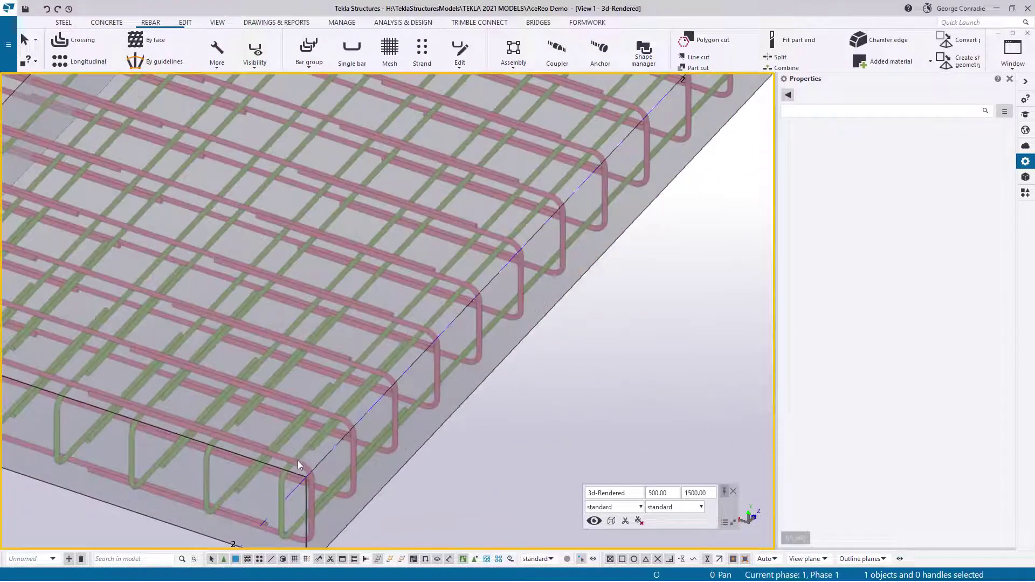
pyautogui.moveTo(297, 460)
pyautogui.mouseDown(button='middle')
pyautogui.moveTo(367, 372)
pyautogui.moveTo(394, 376)
pyautogui.moveTo(346, 354)
pyautogui.moveTo(449, 429)
pyautogui.moveTo(405, 426)
pyautogui.moveTo(423, 434)
pyautogui.mouseUp(button='middle')
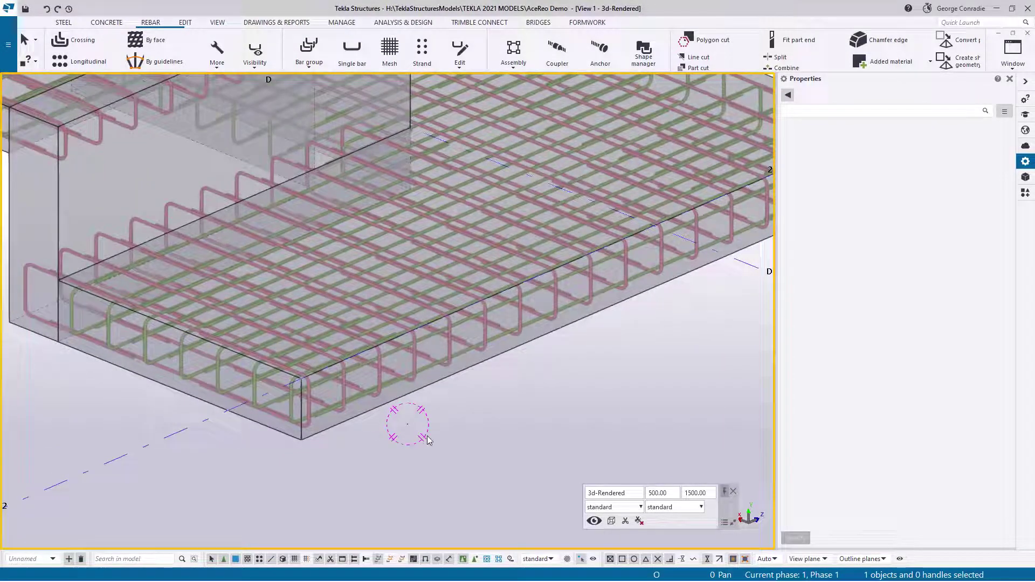
pyautogui.hotkey('ctrl', 'Tab')
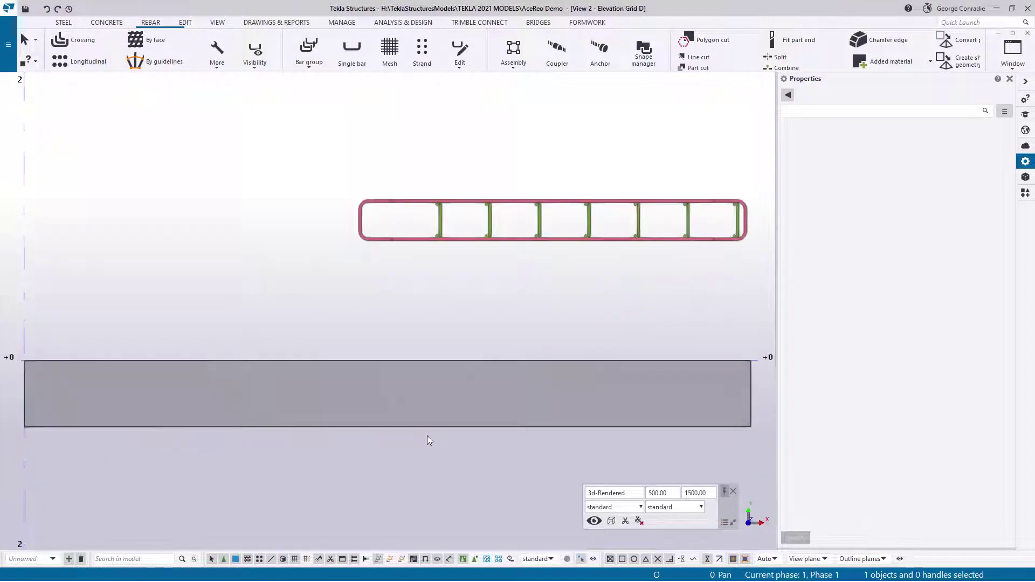
# Pan Elevation Grid D left, make the concrete transparent, and zoom into the cage's right end.
pyautogui.moveTo(516, 305); pyautogui.dragTo(375, 319, button='middle')
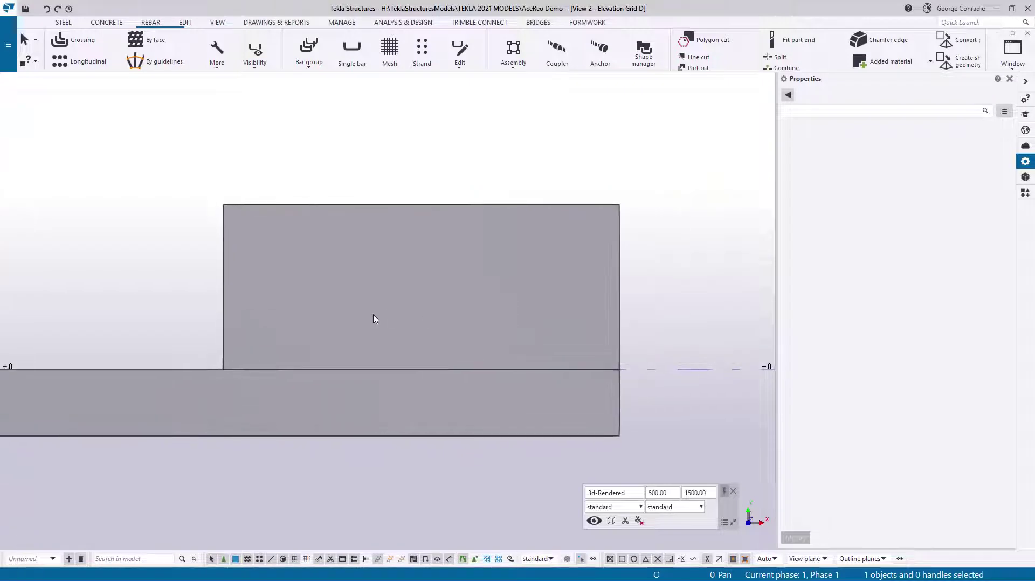
pyautogui.hotkey('ctrl', '2')
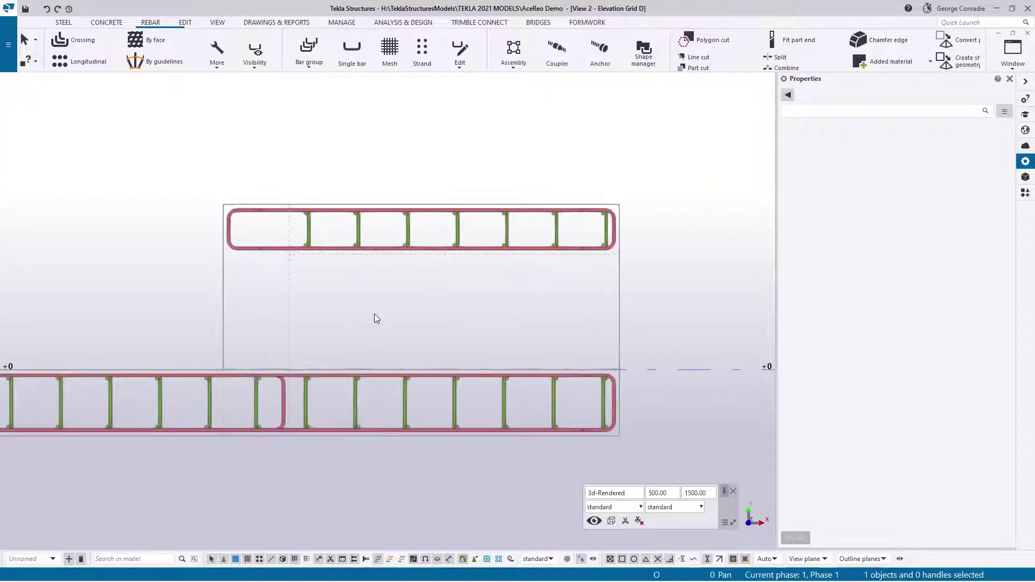
pyautogui.moveTo(662, 268); pyautogui.dragTo(550, 282, button='middle')
pyautogui.scroll(6, 539, 302)
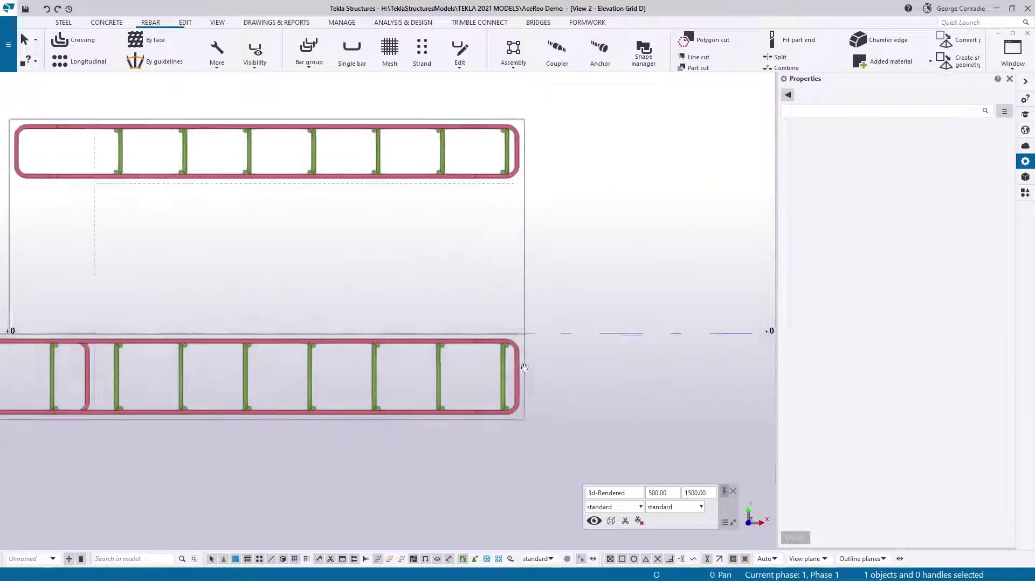
pyautogui.scroll(3, 500, 226)
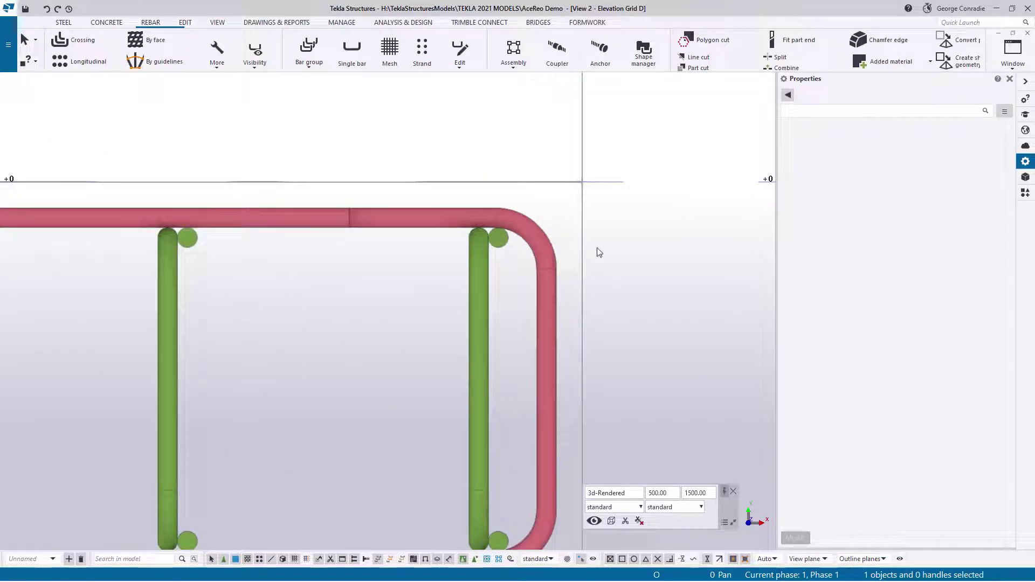
# Measure the 100.00 distance from the green bar to the grid line at the cage's right end.
pyautogui.press('f')
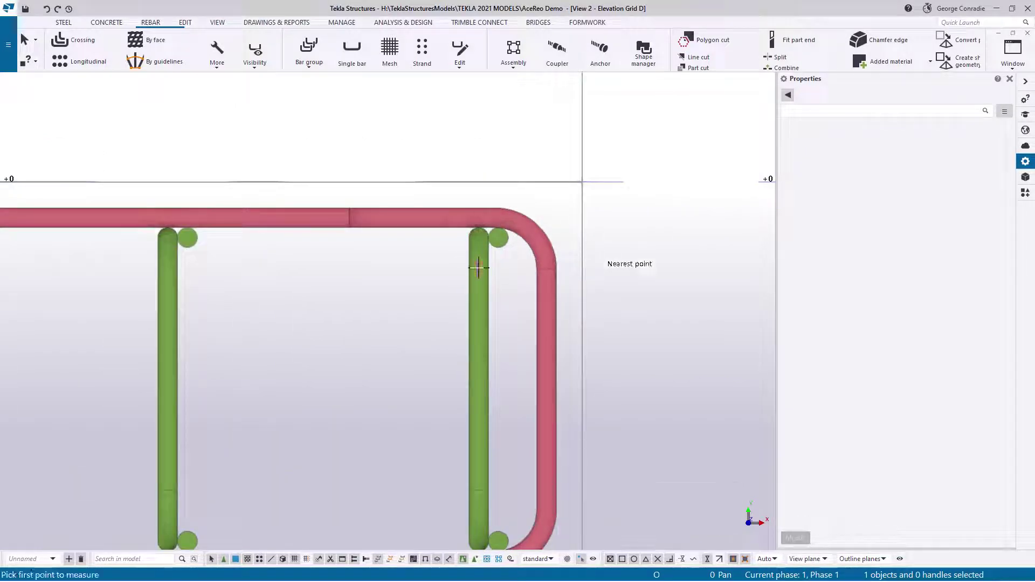
pyautogui.click(478, 268)
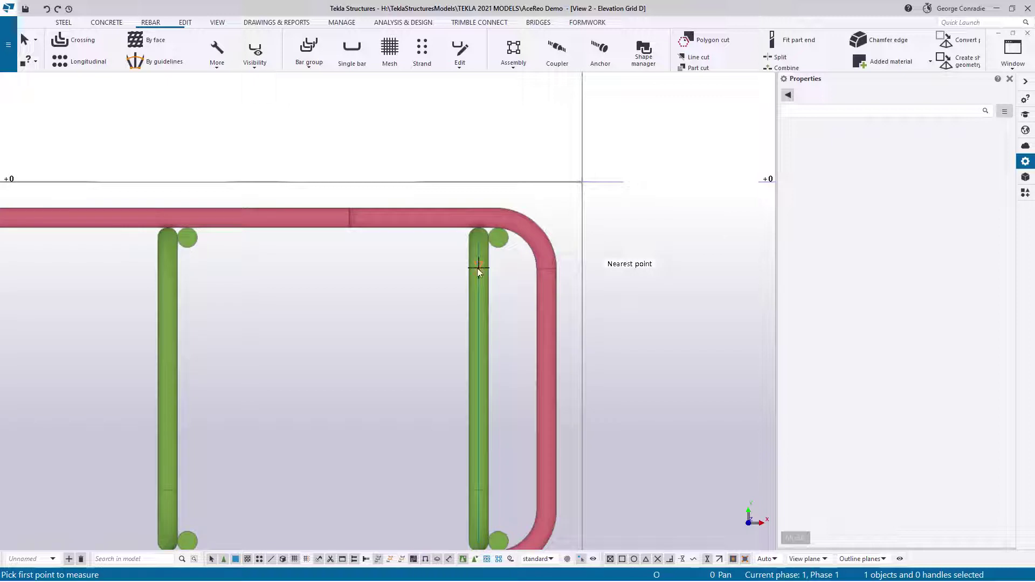
pyautogui.click(581, 268)
pyautogui.click(542, 296)
# Measure the matching 100.00 distance at the cage's left end, then interrupt the Measure command.
pyautogui.scroll(-4, 659, 361)
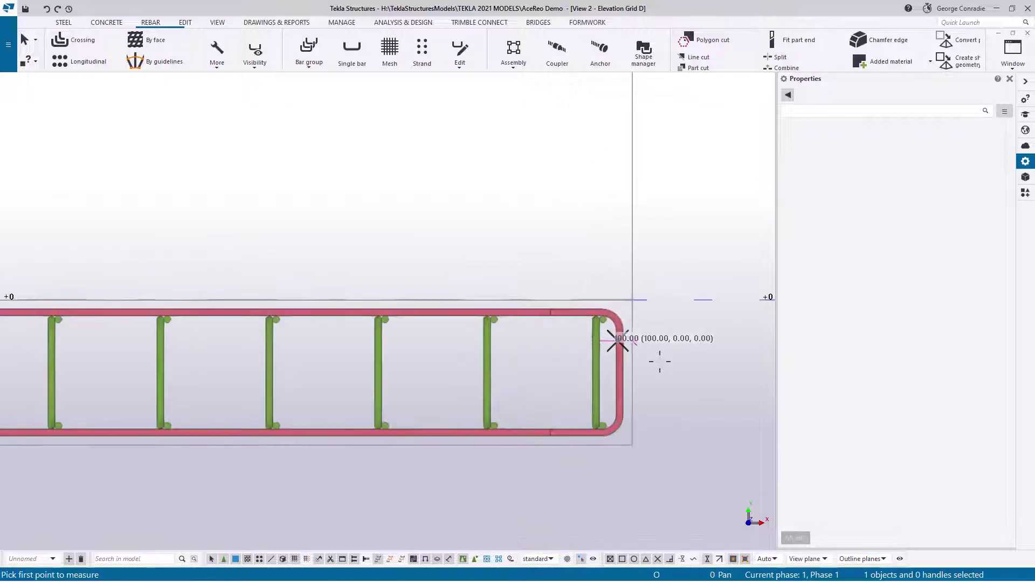
pyautogui.scroll(-1, 660, 361)
pyautogui.moveTo(249, 383); pyautogui.dragTo(672, 389, button='middle')
pyautogui.moveTo(331, 374); pyautogui.dragTo(696, 365, button='middle')
pyautogui.moveTo(416, 372); pyautogui.dragTo(461, 368, button='middle')
pyautogui.scroll(2, 230, 360)
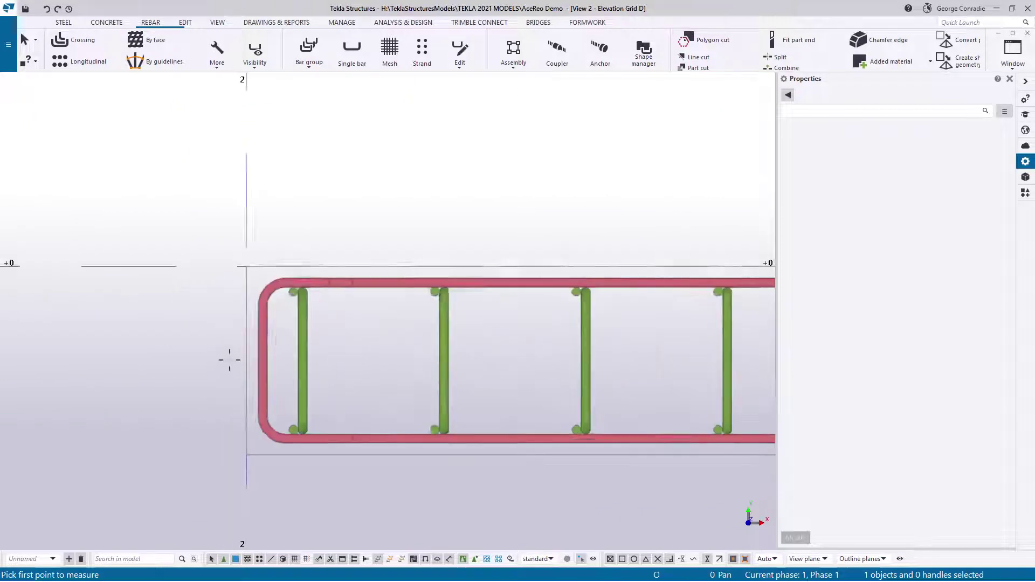
pyautogui.scroll(5, 269, 338)
pyautogui.click(338, 206)
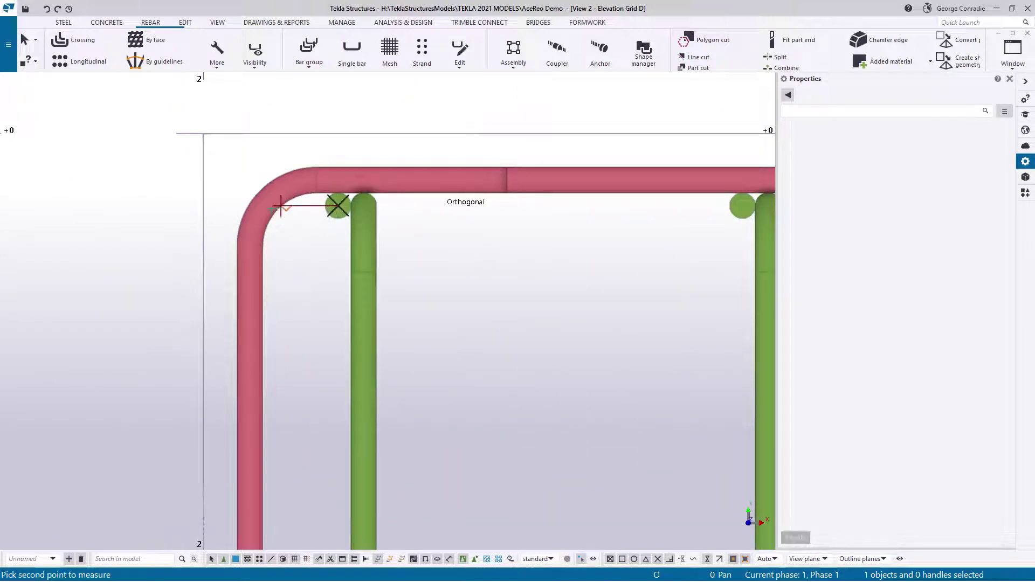
pyautogui.click(203, 206)
pyautogui.click(274, 276)
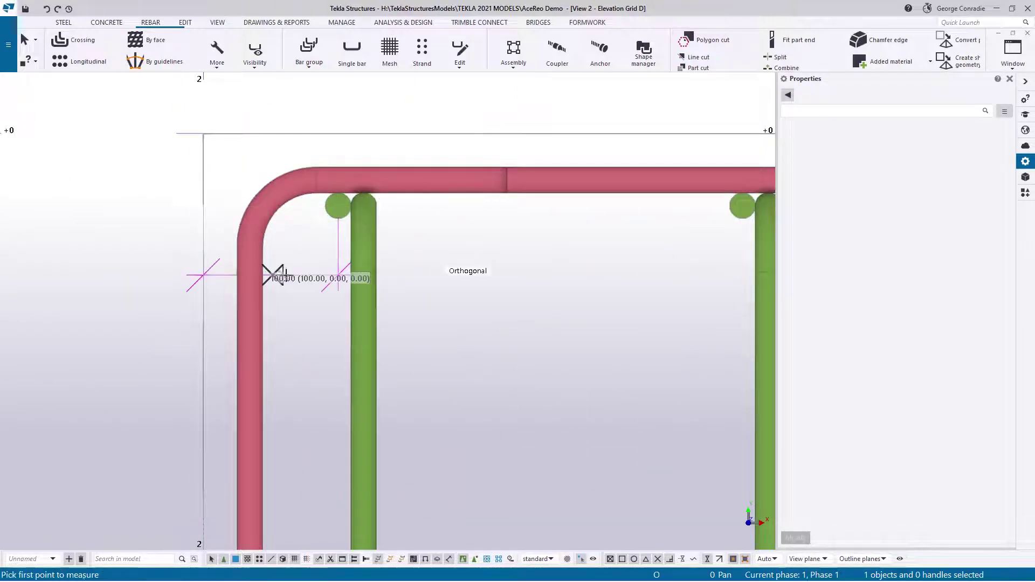
pyautogui.rightClick(405, 318)
pyautogui.click(418, 327)
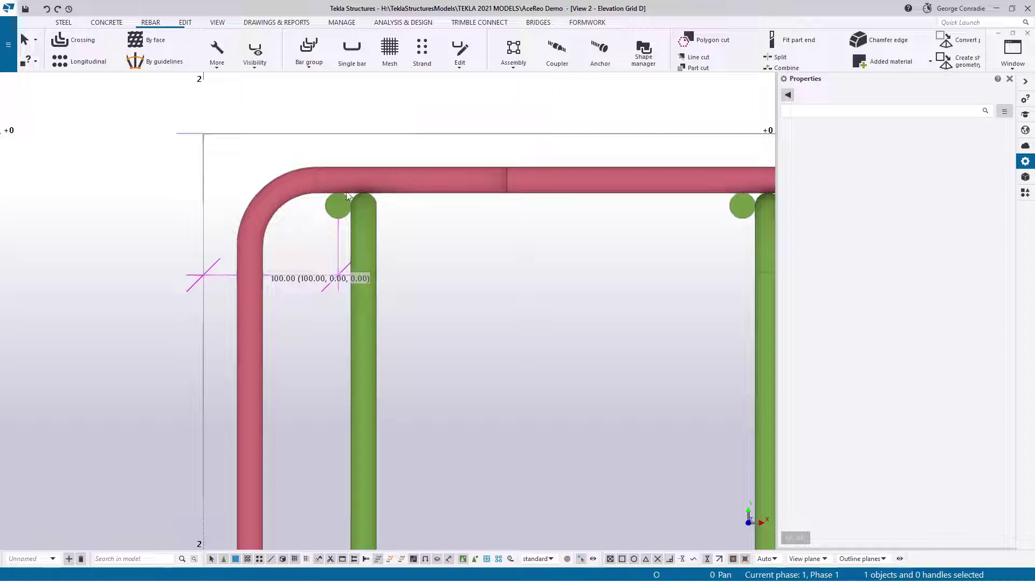
pyautogui.scroll(3, 317, 184)
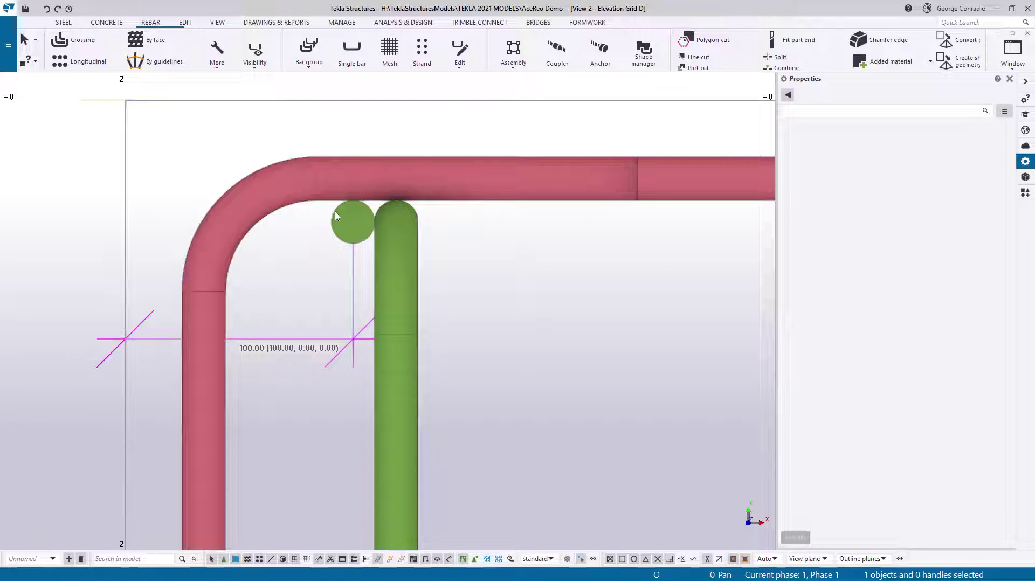
pyautogui.scroll(-6, 335, 212)
# Zoom out and pan the elevation to show both rebar cages, then make the view active.
pyautogui.moveTo(500, 282); pyautogui.dragTo(270, 282, button='middle')
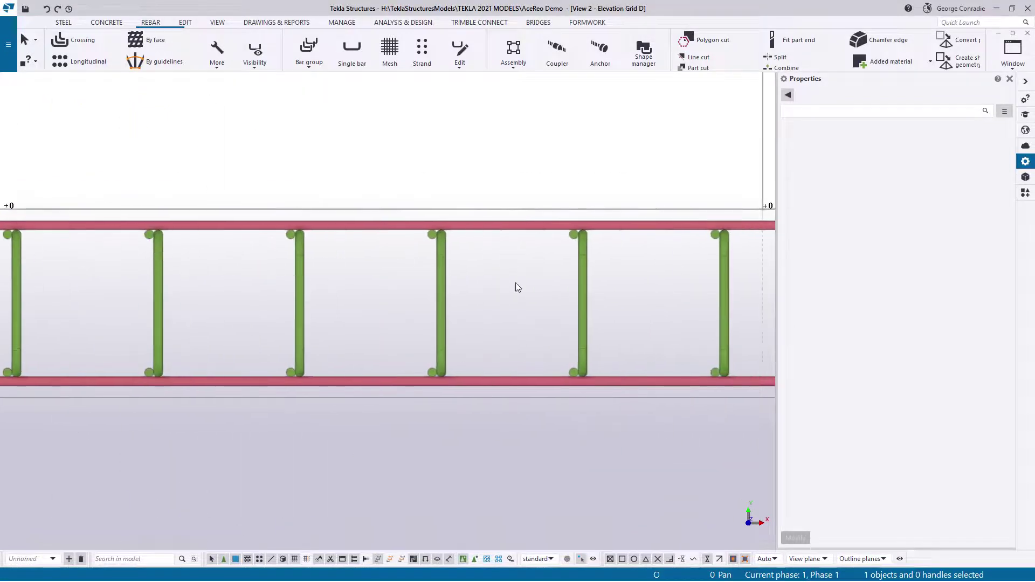
pyautogui.scroll(-3, 517, 286)
pyautogui.moveTo(591, 290); pyautogui.dragTo(284, 276, button='middle')
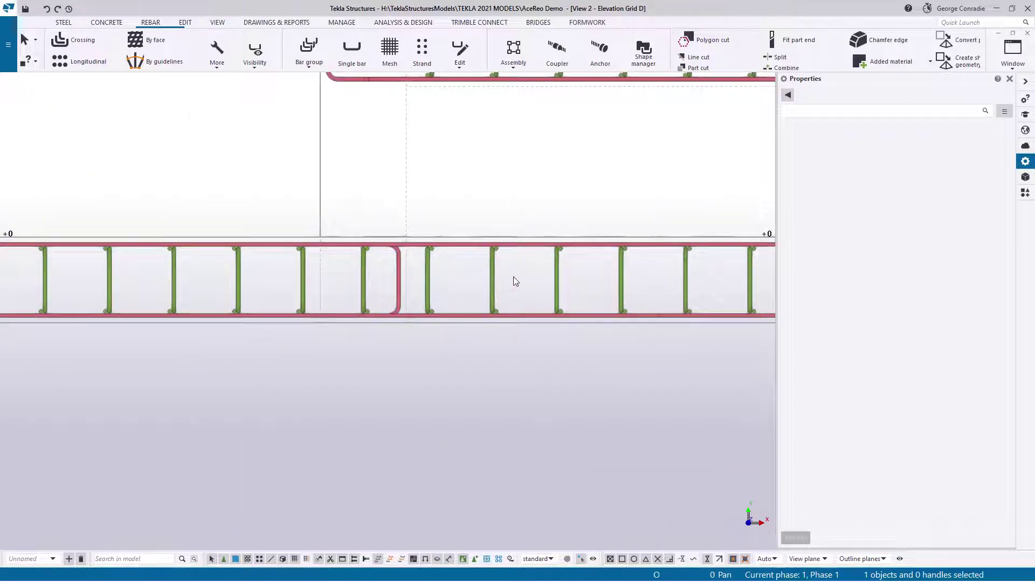
pyautogui.keyDown('shift'); pyautogui.hscroll(3, 513, 276); pyautogui.keyUp('shift')
pyautogui.scroll(-4, 385, 300)
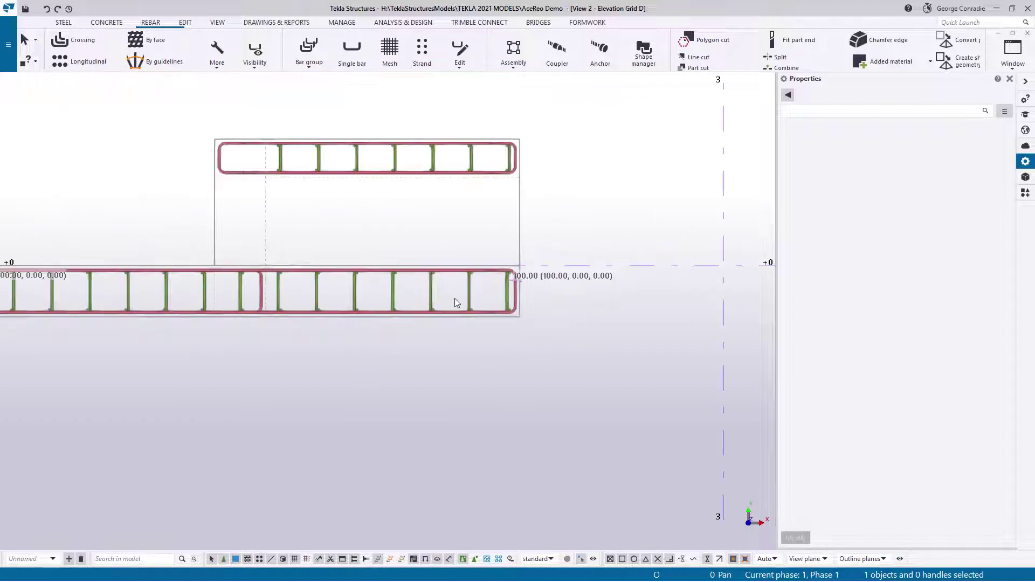
pyautogui.click(429, 347)
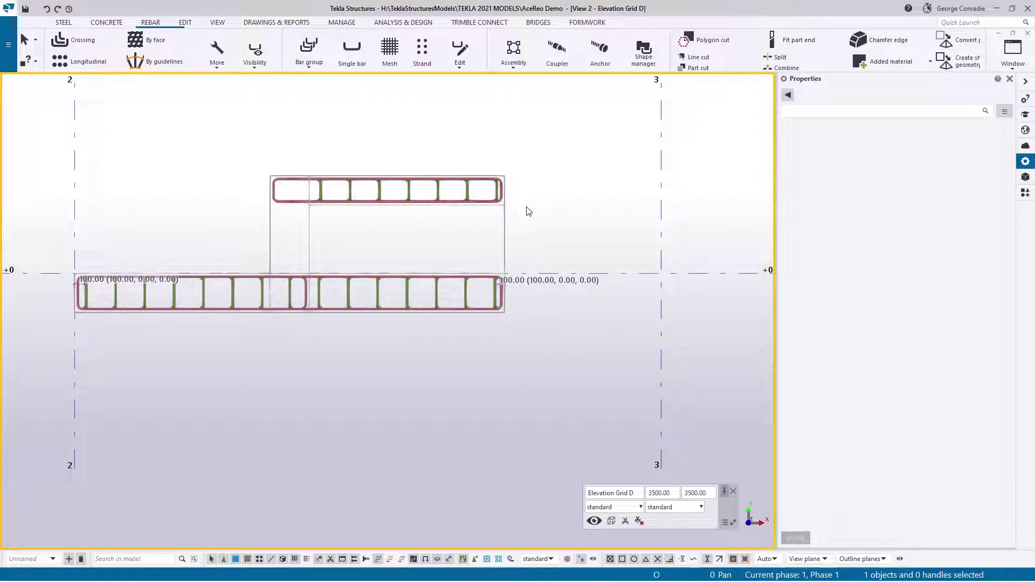
# Return to the 3D view, show only CIP - Beam objects, and orbit until the wall faces you.
pyautogui.hotkey('ctrl', 'Tab')
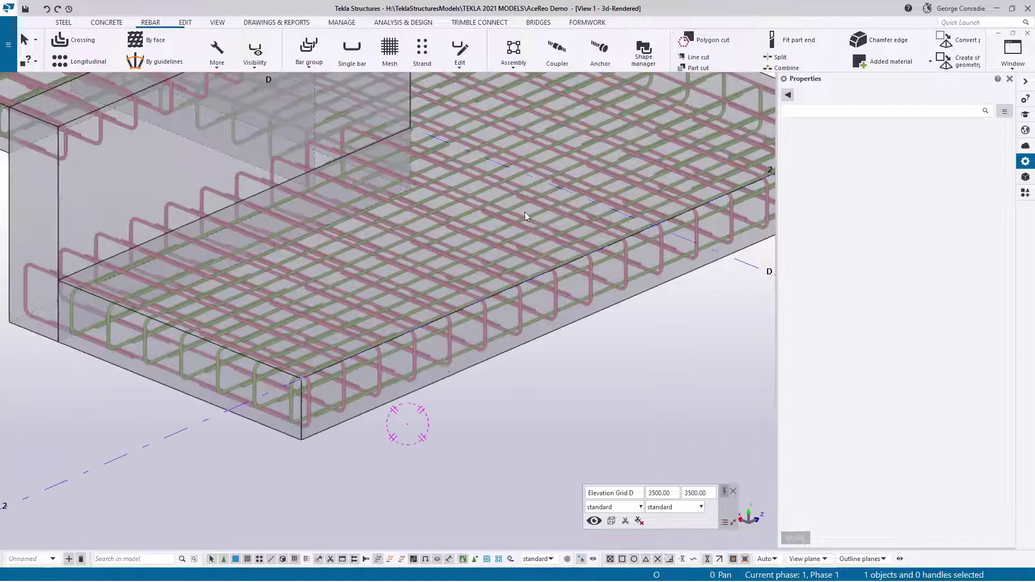
pyautogui.scroll(-3, 431, 403)
pyautogui.moveTo(444, 397); pyautogui.dragTo(388, 423, button='middle')
pyautogui.keyDown('ctrl'); pyautogui.moveTo(469, 350); pyautogui.dragTo(302, 361, button='middle'); pyautogui.keyUp('ctrl')
pyautogui.moveTo(421, 402); pyautogui.dragTo(401, 361, button='middle')
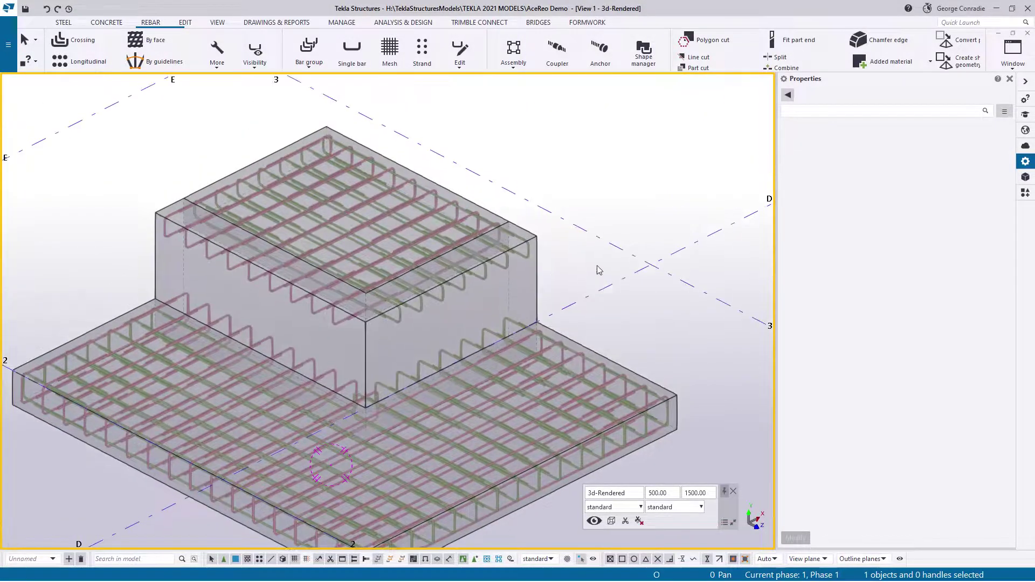
pyautogui.click(620, 507)
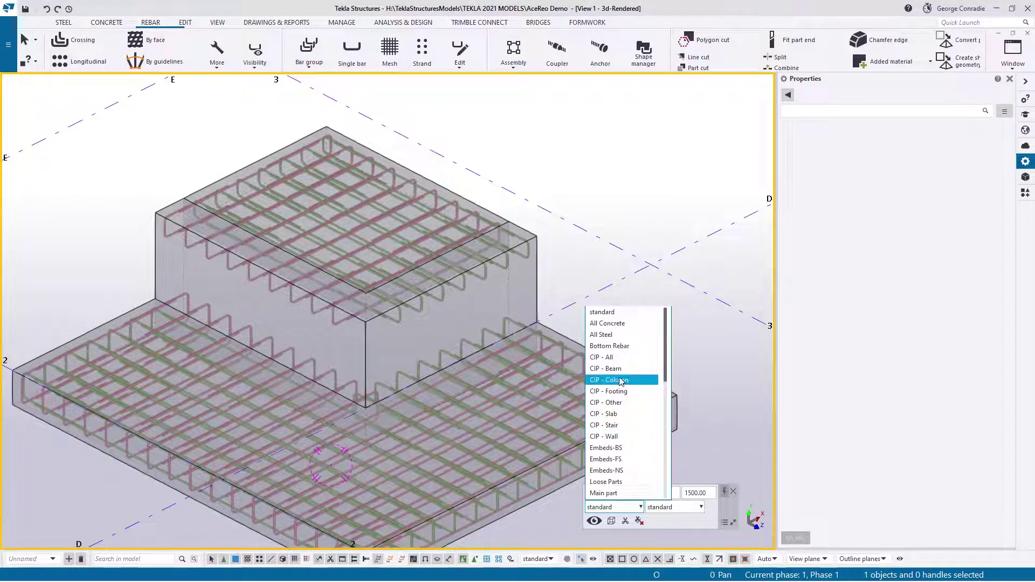
pyautogui.click(620, 369)
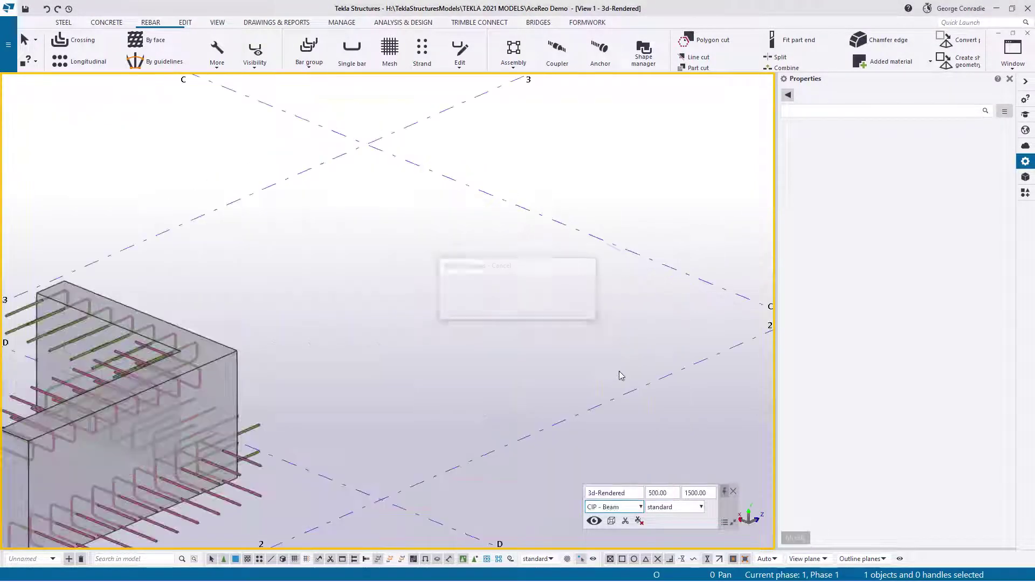
pyautogui.moveTo(325, 443)
pyautogui.keyDown('ctrl'); pyautogui.mouseDown(button='middle')
pyautogui.moveTo(513, 281)
pyautogui.moveTo(378, 345)
pyautogui.moveTo(376, 299)
pyautogui.moveTo(363, 310)
pyautogui.mouseUp(button='middle'); pyautogui.keyUp('ctrl')
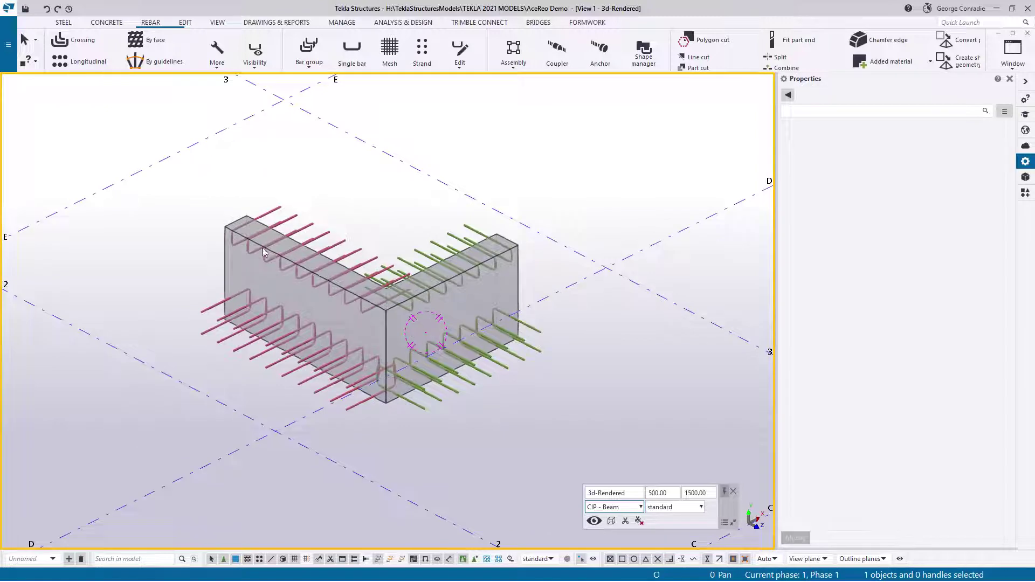
pyautogui.scroll(2, 362, 310)
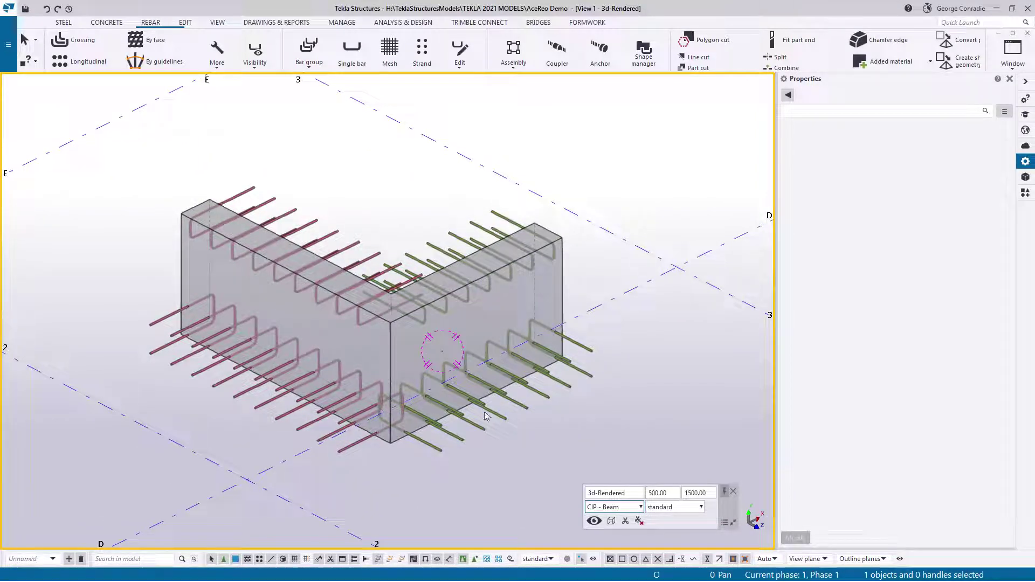
pyautogui.moveTo(485, 429)
pyautogui.keyDown('ctrl'); pyautogui.mouseDown(button='middle')
pyautogui.moveTo(490, 365)
pyautogui.moveTo(506, 339)
pyautogui.moveTo(511, 353)
pyautogui.moveTo(488, 374)
pyautogui.mouseUp(button='middle'); pyautogui.keyUp('ctrl')
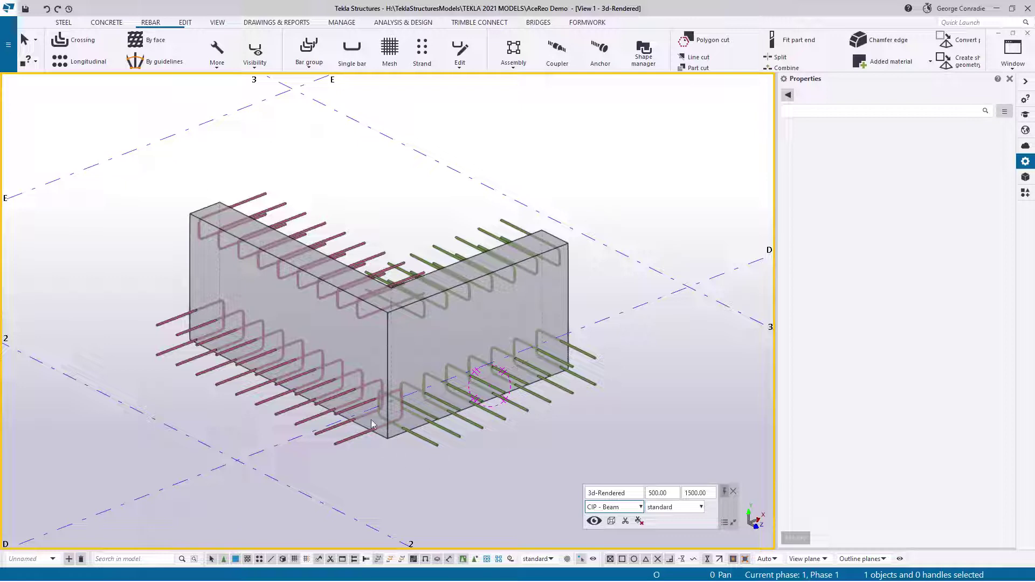
# Attach the wall's crossing rebar set to the concrete wall with Attach to Part.
pyautogui.click(591, 355)
pyautogui.rightClick(589, 353)
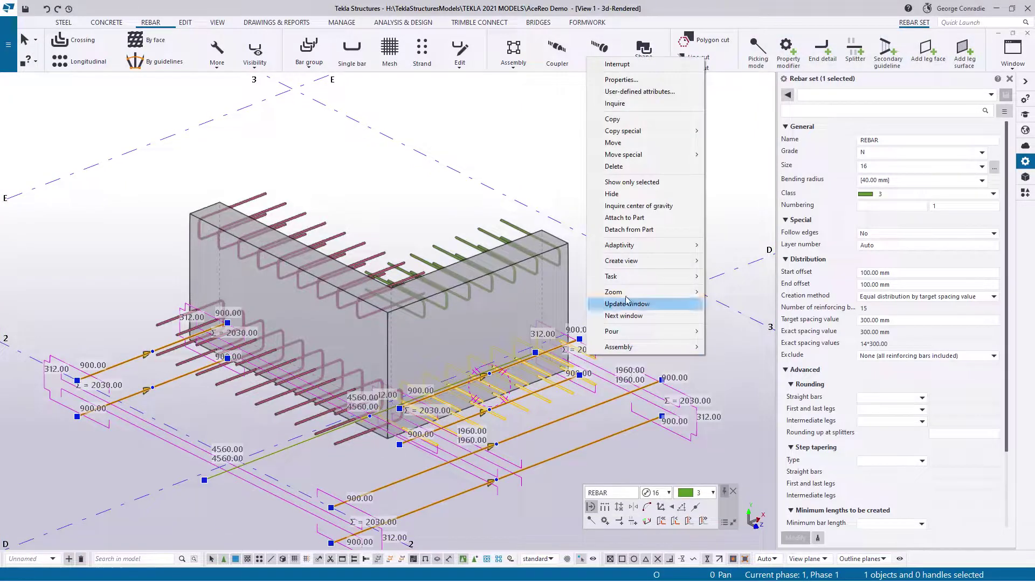
pyautogui.click(625, 217)
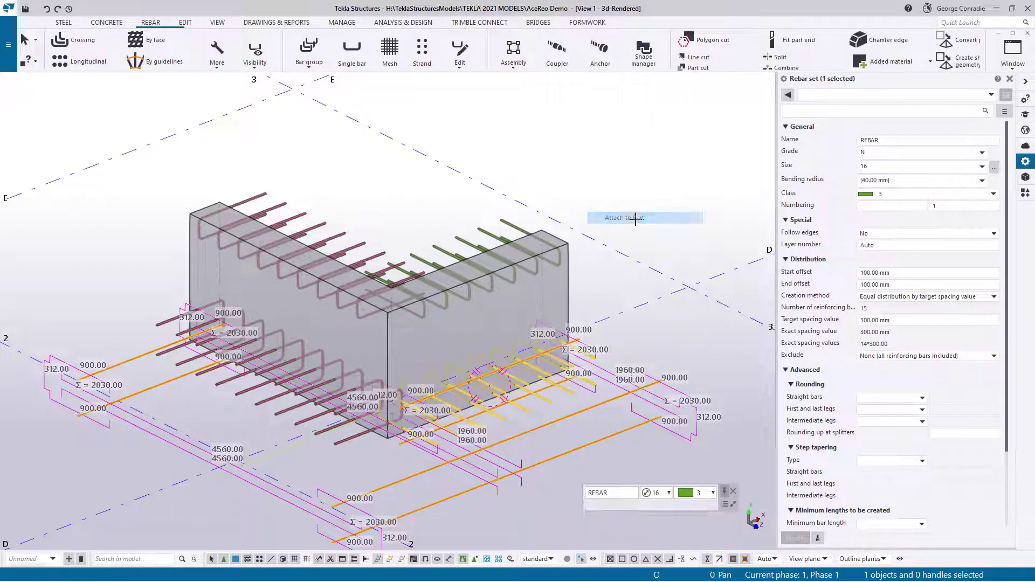
pyautogui.click(669, 349)
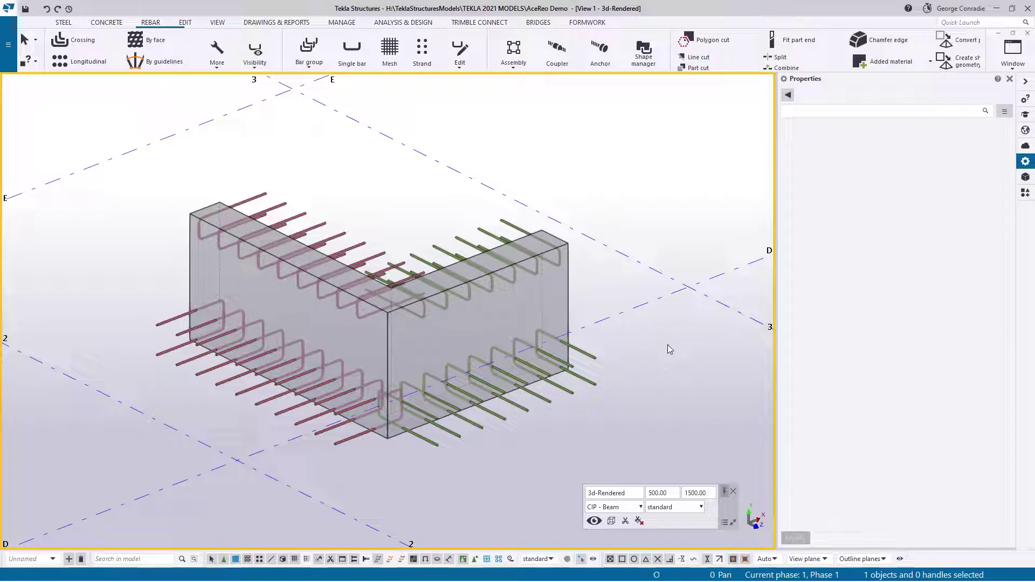
# Start a Crossing rebar set, set class 5, and clear both the start and end offsets.
pyautogui.click(99, 49)
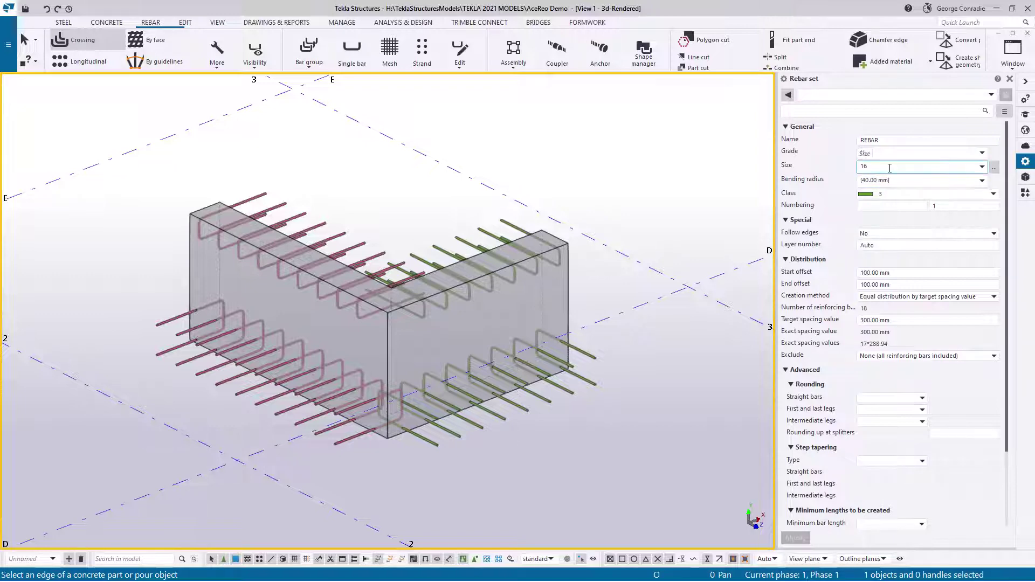
pyautogui.click(891, 192)
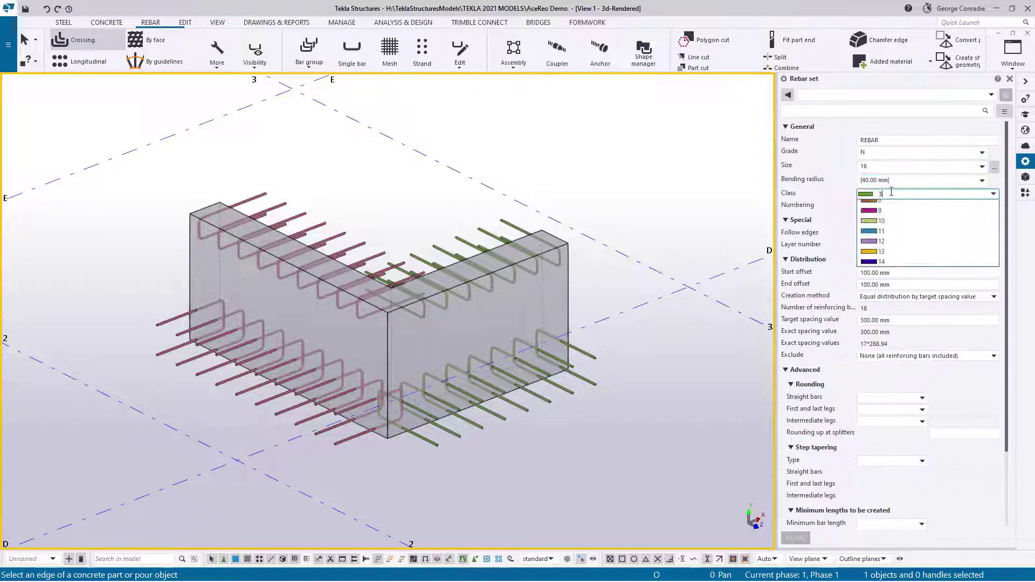
pyautogui.click(878, 259)
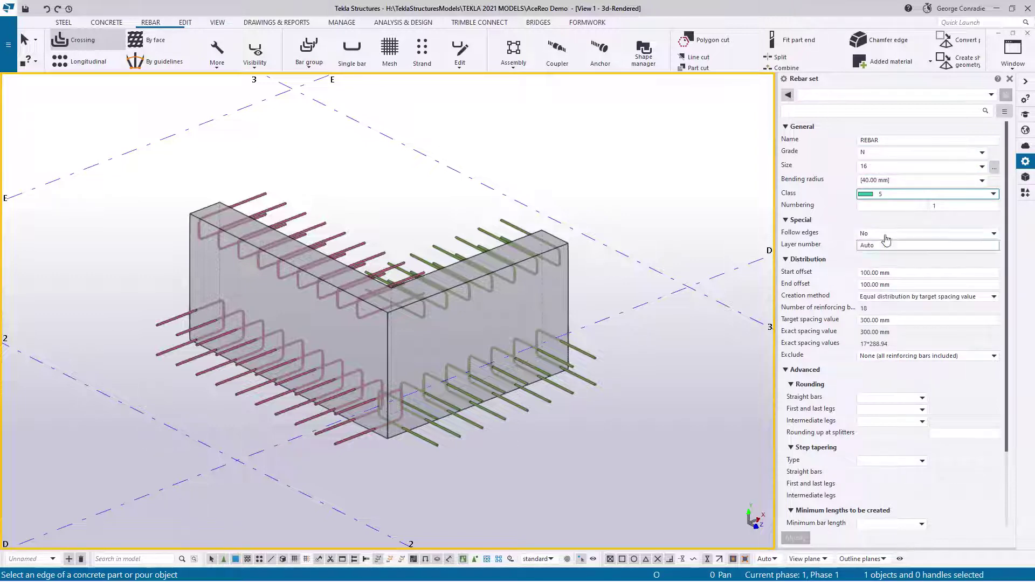
pyautogui.click(904, 272)
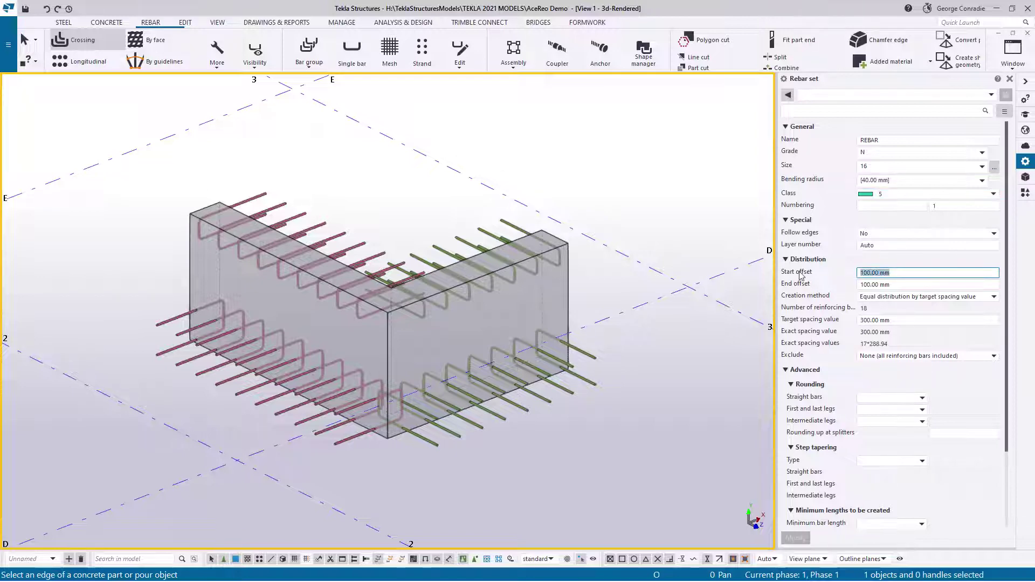
pyautogui.press('BackSpace')
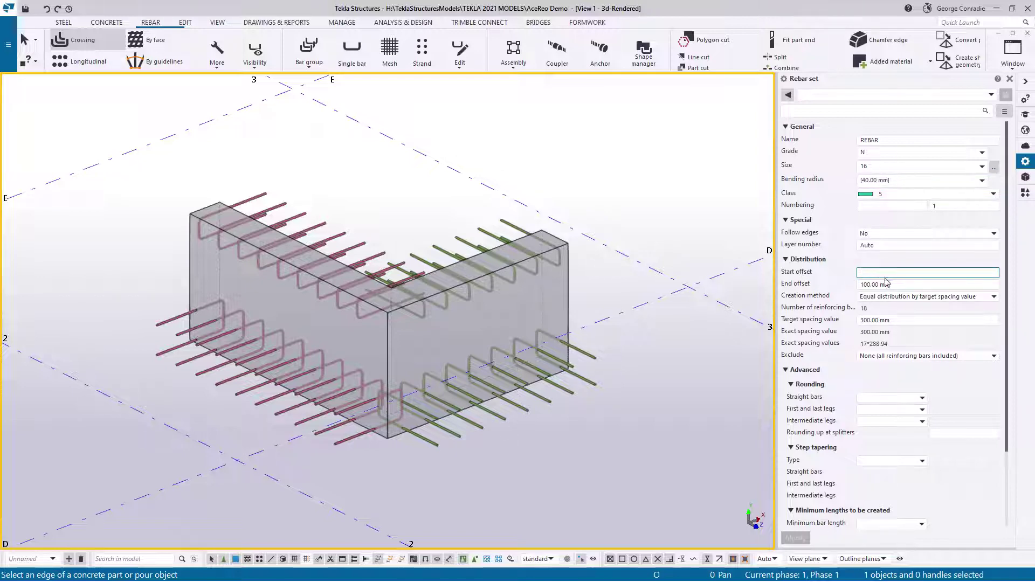
pyautogui.press('Tab')
pyautogui.press('BackSpace')
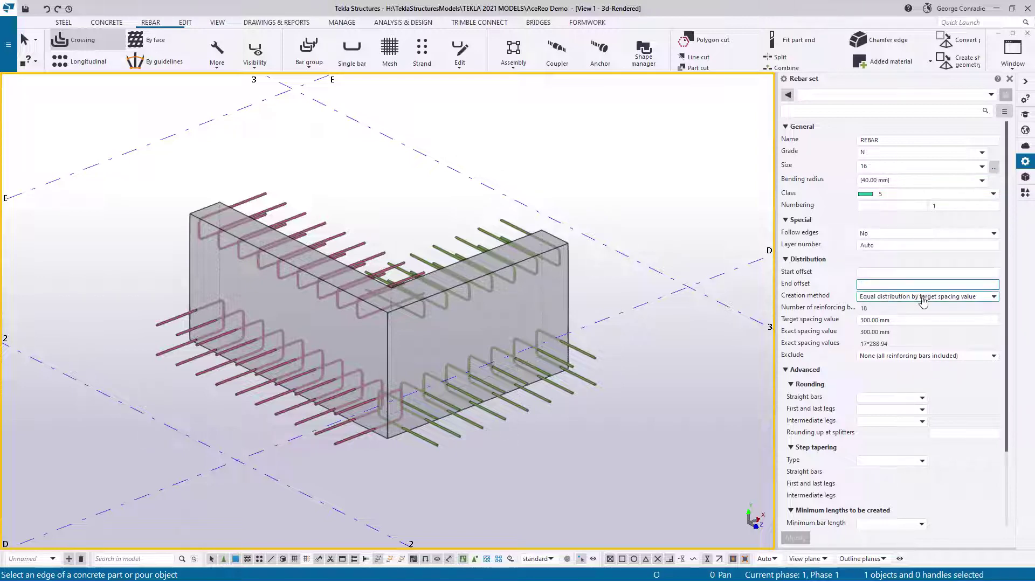
pyautogui.click(901, 322)
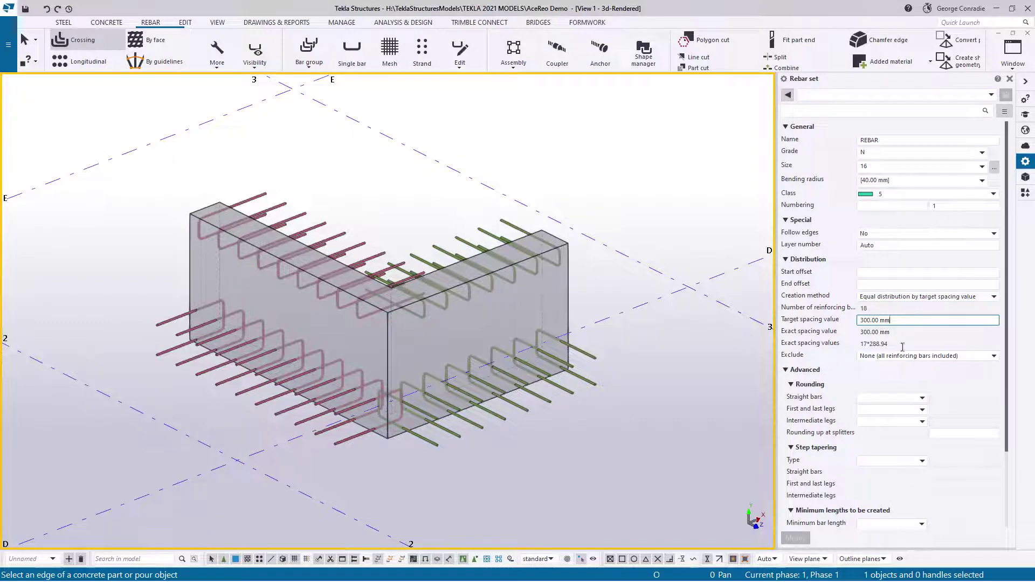
# Pick the right wall edge and stretch the bar outline up to the wall top.
pyautogui.click(480, 261)
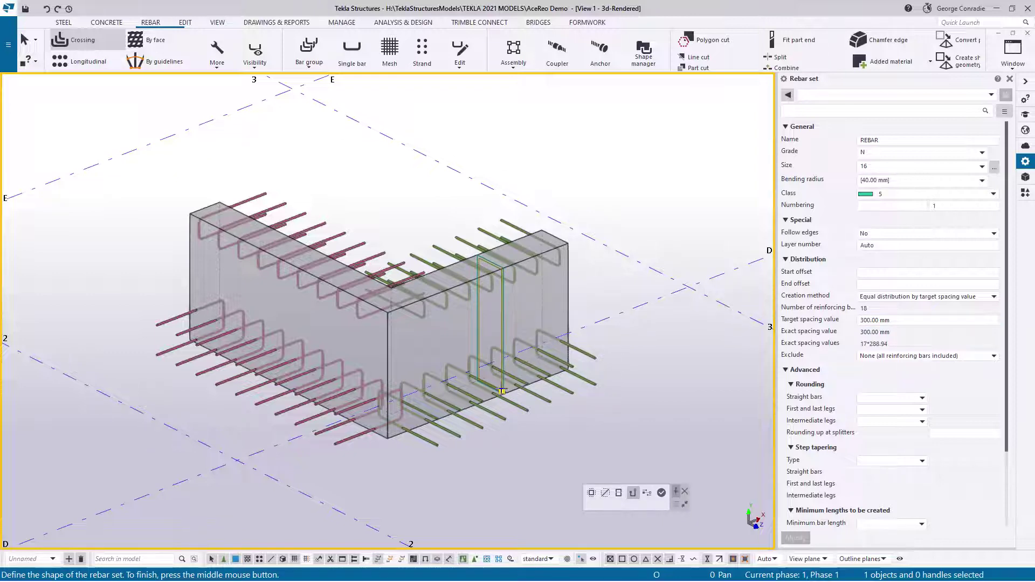
pyautogui.scroll(3, 501, 391)
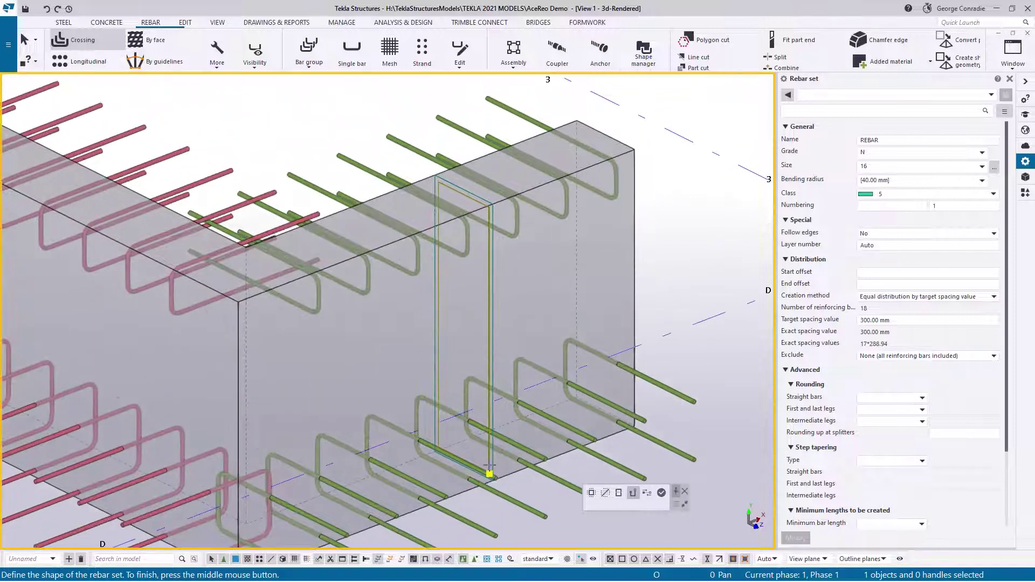
pyautogui.click(489, 474)
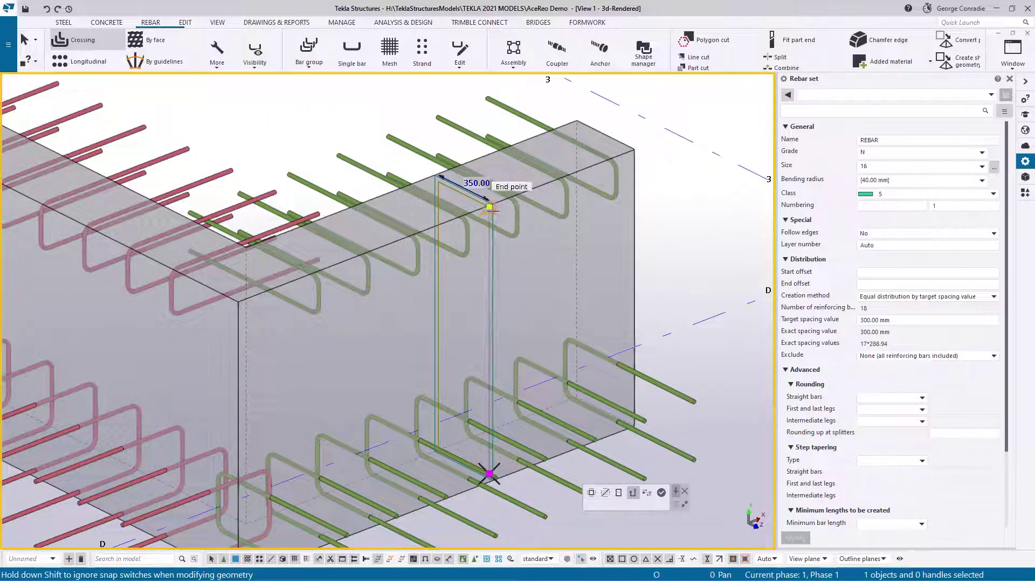
pyautogui.click(489, 207)
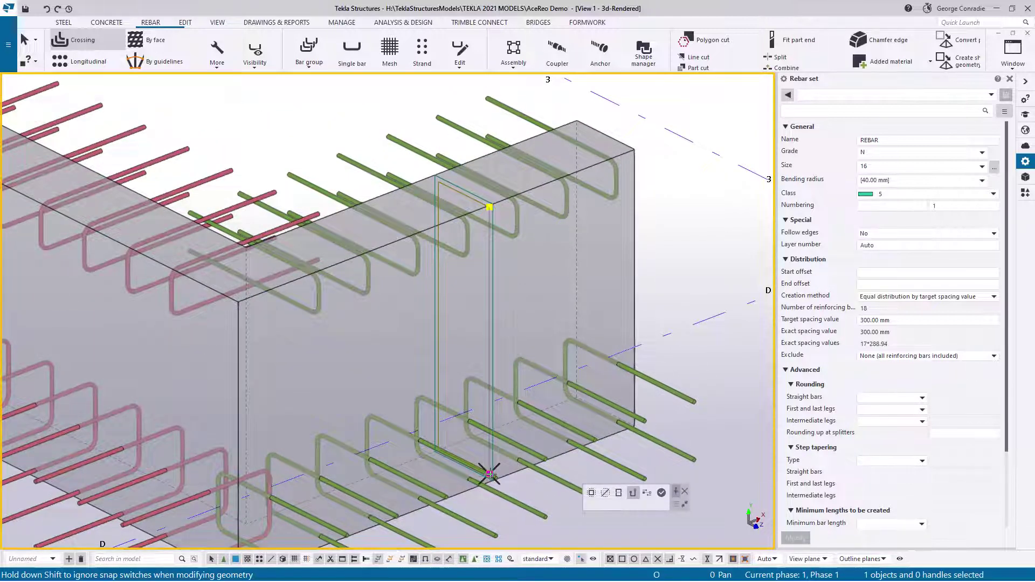
pyautogui.click(489, 474)
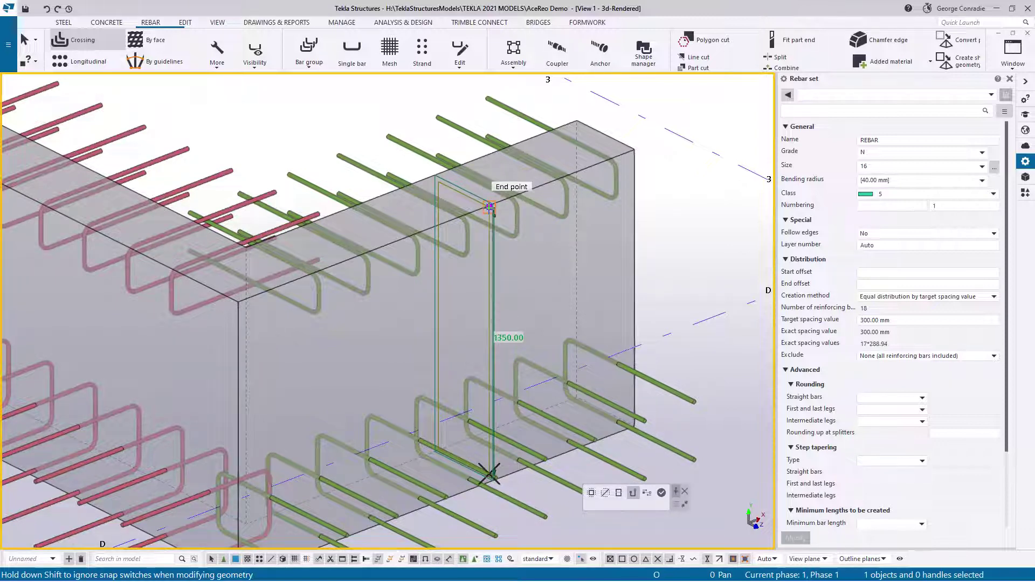
pyautogui.click(489, 207)
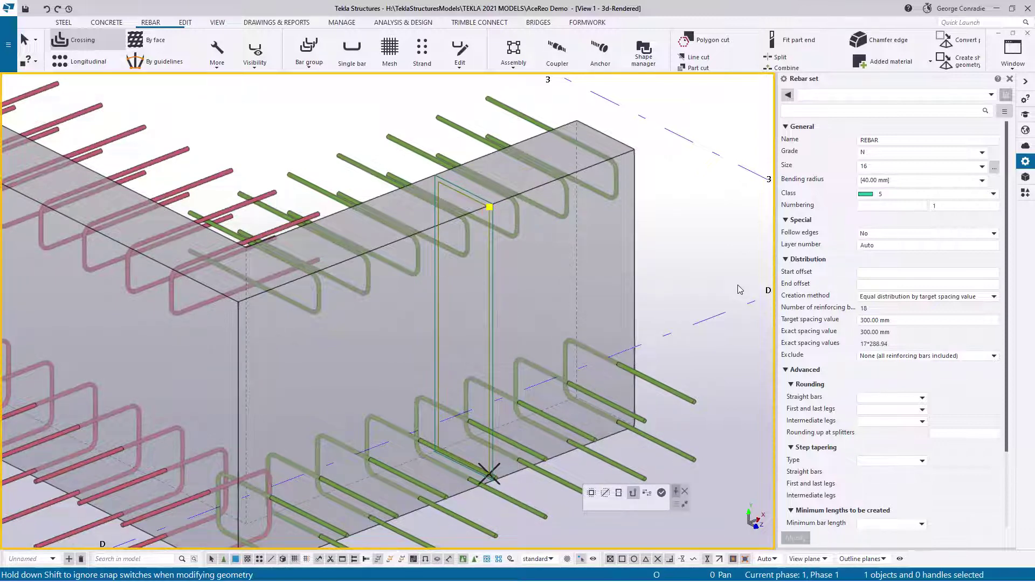
pyautogui.scroll(-2, 738, 286)
pyautogui.keyDown('ctrl'); pyautogui.moveTo(674, 273); pyautogui.dragTo(633, 277, button='middle'); pyautogui.keyUp('ctrl')
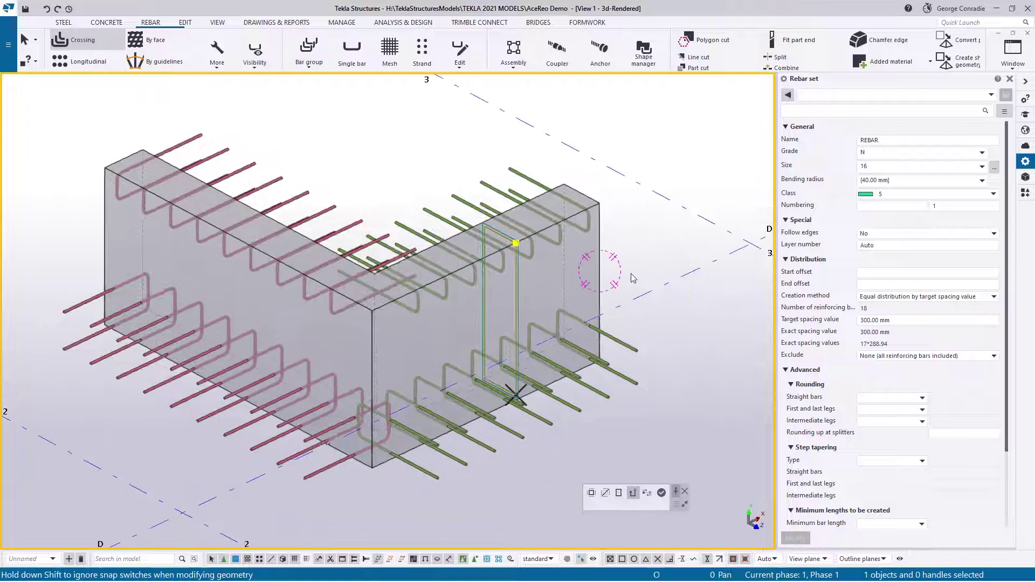
# Pull the distribution guideline end to the wall corner and finish the 1350-tall vertical bar set.
pyautogui.click(647, 494)
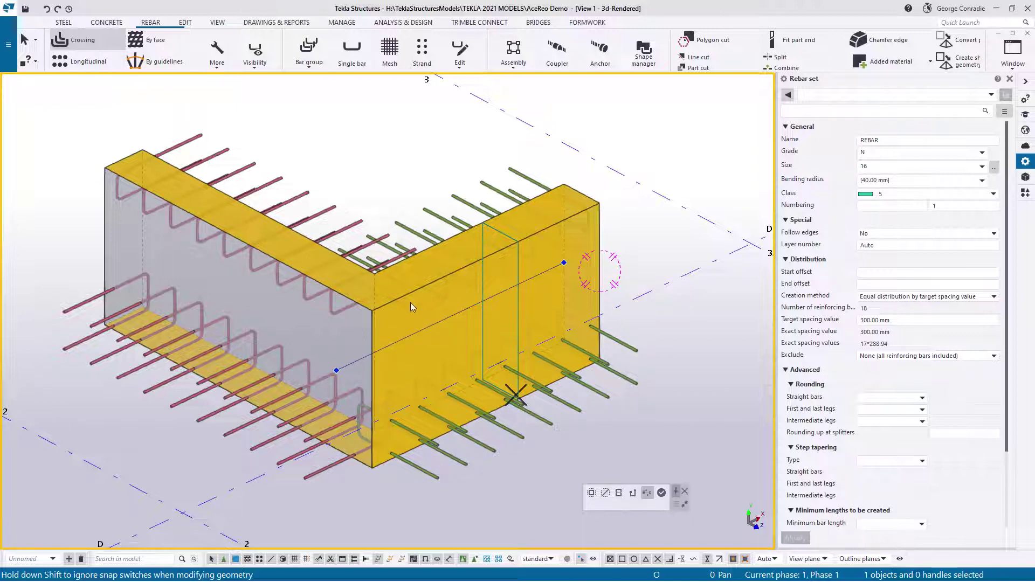
pyautogui.scroll(2, 410, 307)
pyautogui.scroll(4, 300, 267)
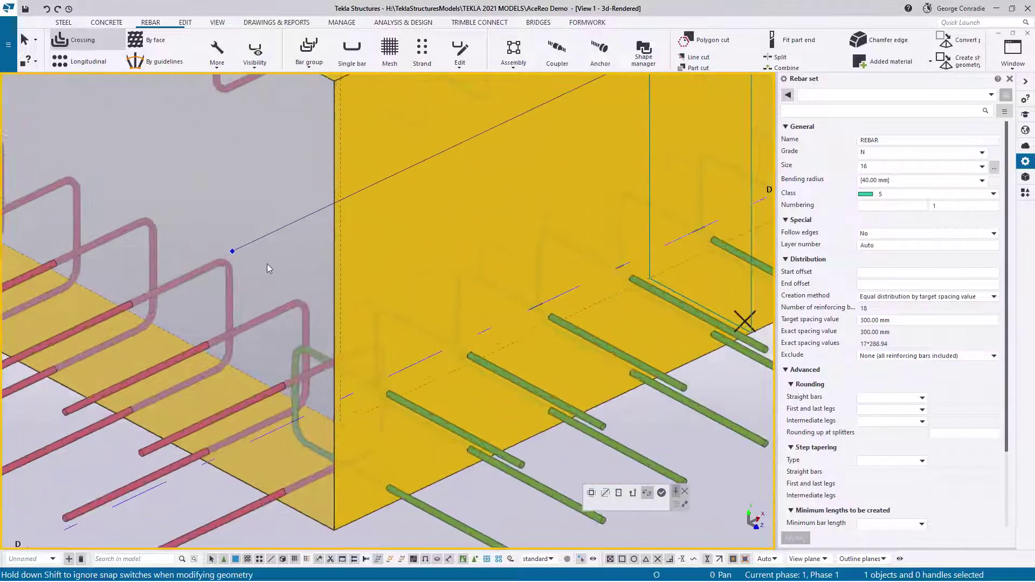
pyautogui.moveTo(233, 251); pyautogui.dragTo(348, 421)
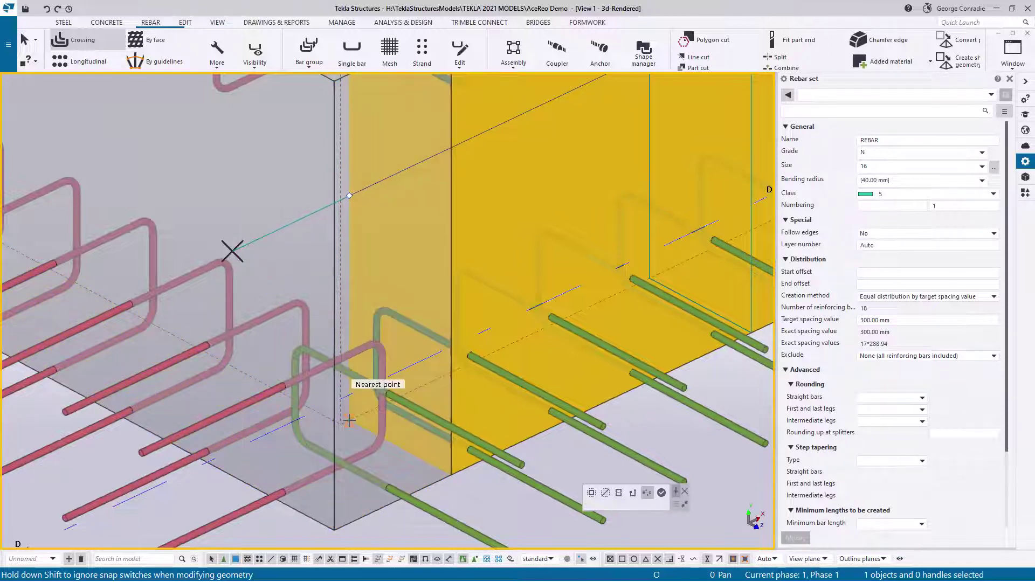
pyautogui.scroll(-4, 349, 420)
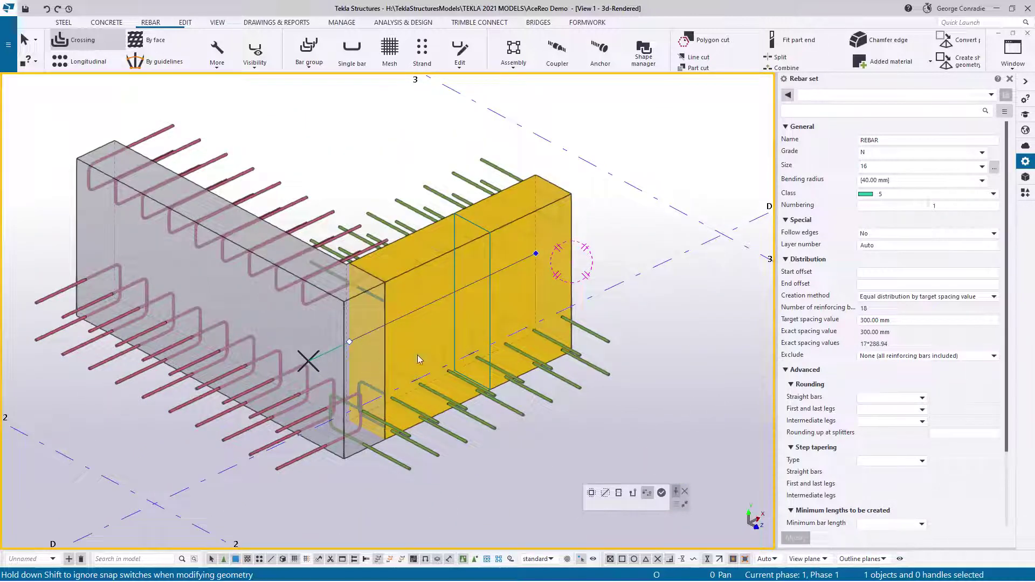
pyautogui.click(662, 492)
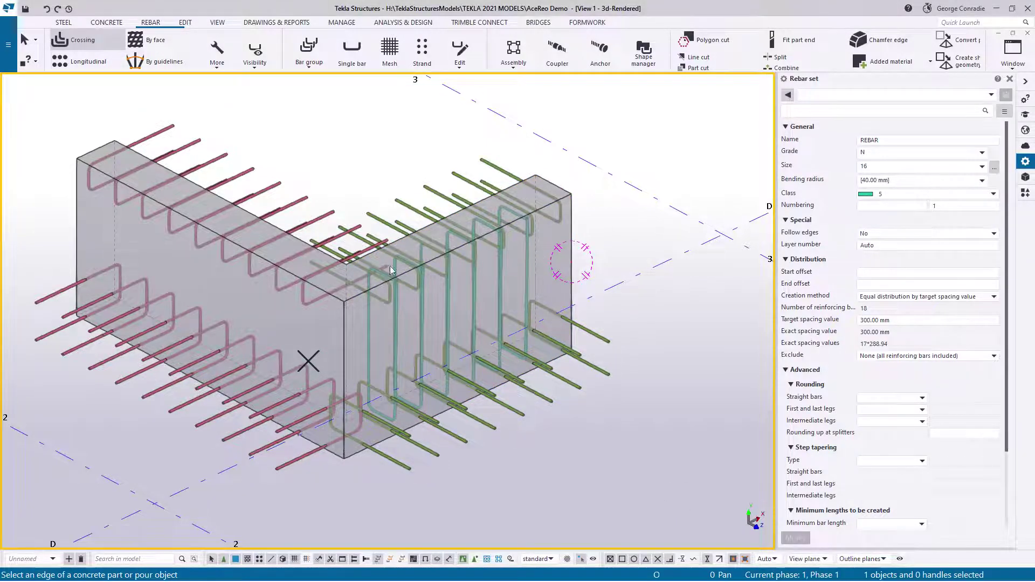
pyautogui.scroll(2, 390, 269)
pyautogui.keyDown('ctrl'); pyautogui.moveTo(391, 270); pyautogui.dragTo(750, 324, button='middle'); pyautogui.keyUp('ctrl')
# Pick the left wall's vertical edge and stretch the bar outline up to 1350.
pyautogui.scroll(2, 446, 279)
pyautogui.click(366, 203)
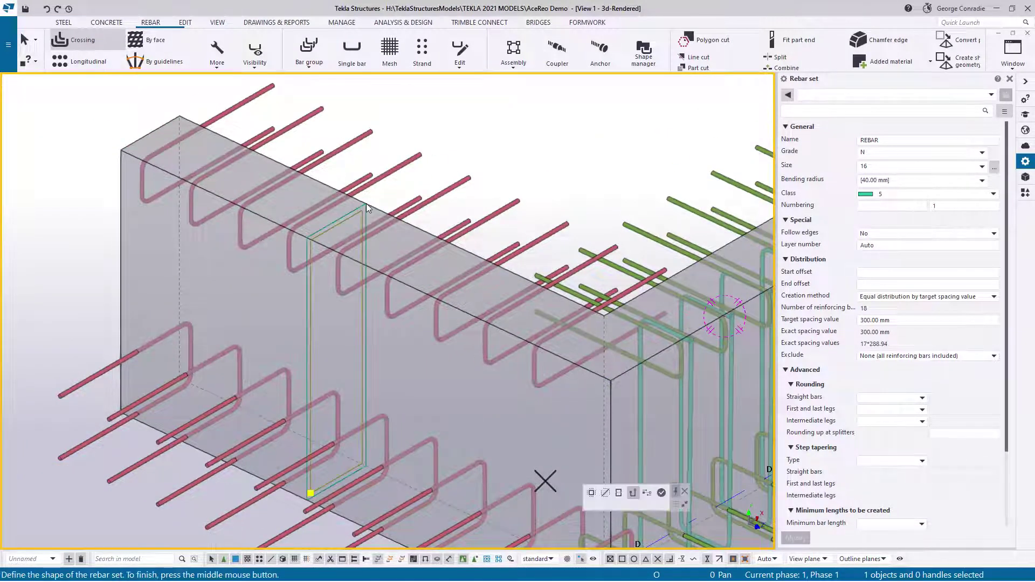
pyautogui.click(311, 493)
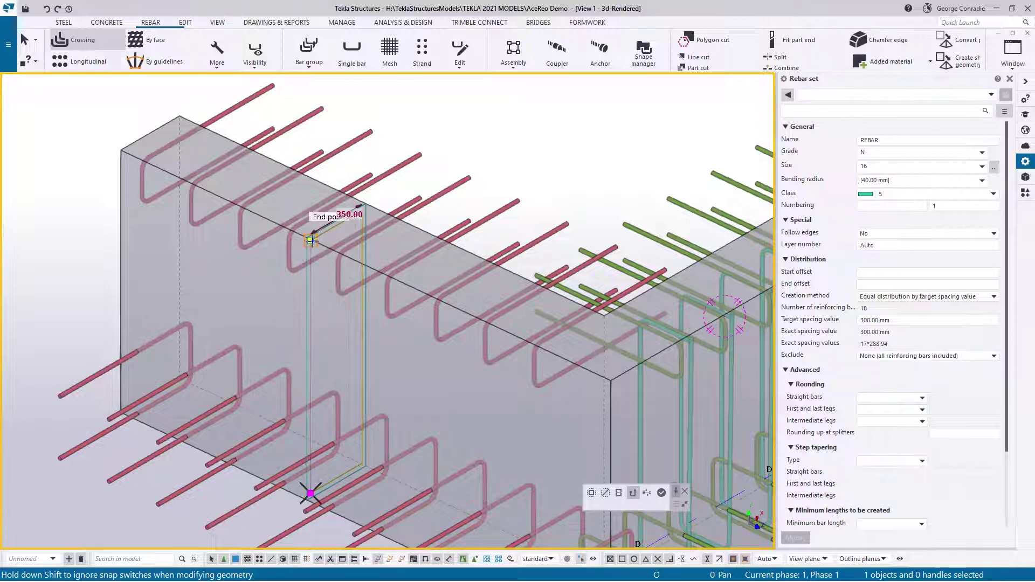
pyautogui.moveTo(311, 493); pyautogui.dragTo(311, 241)
pyautogui.scroll(-1, 365, 256)
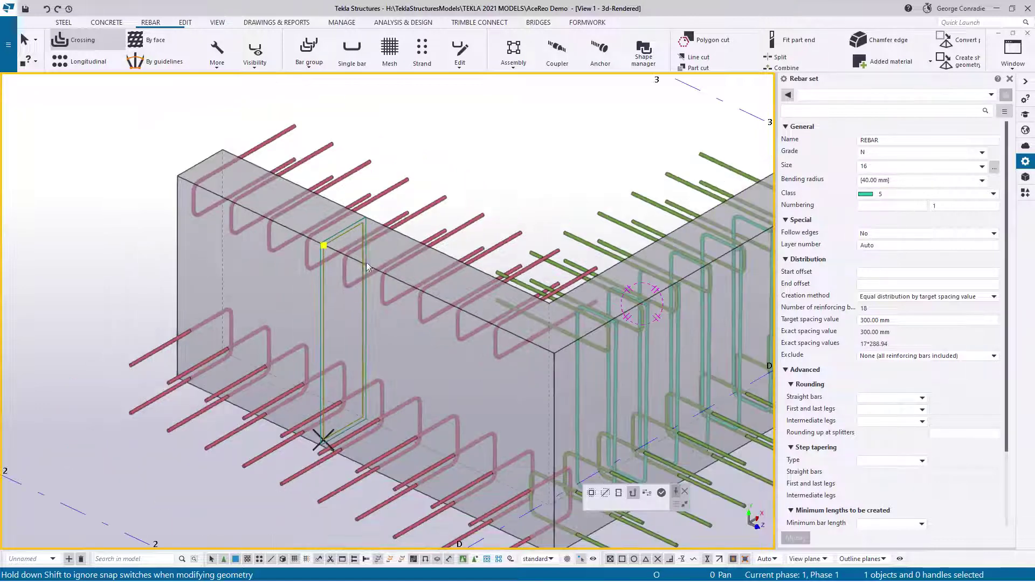
# Move the guideline end to the wall corner and finish the second vertical bar set.
pyautogui.click(647, 494)
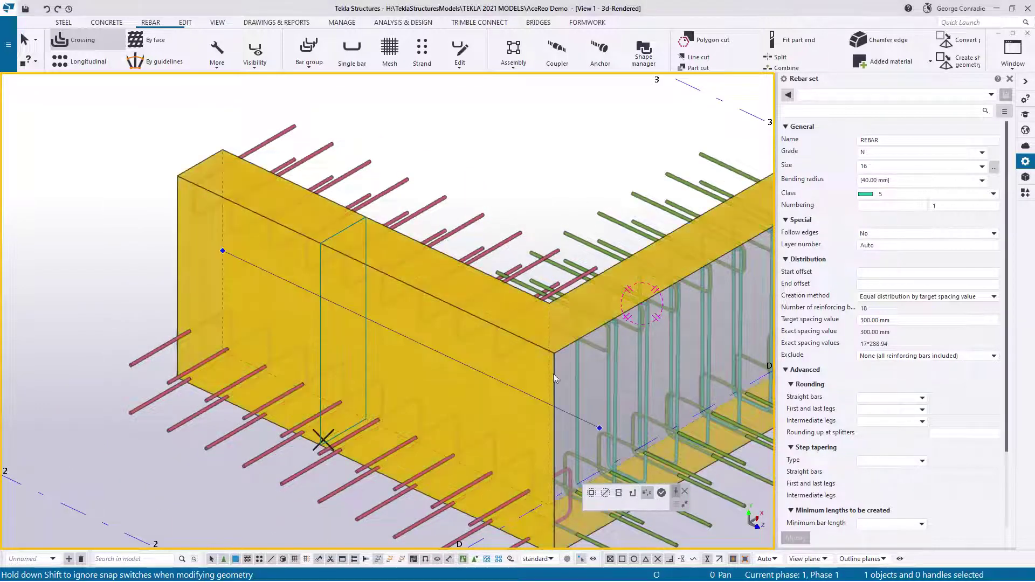
pyautogui.moveTo(538, 372); pyautogui.dragTo(438, 346, button='middle')
pyautogui.scroll(3, 522, 407)
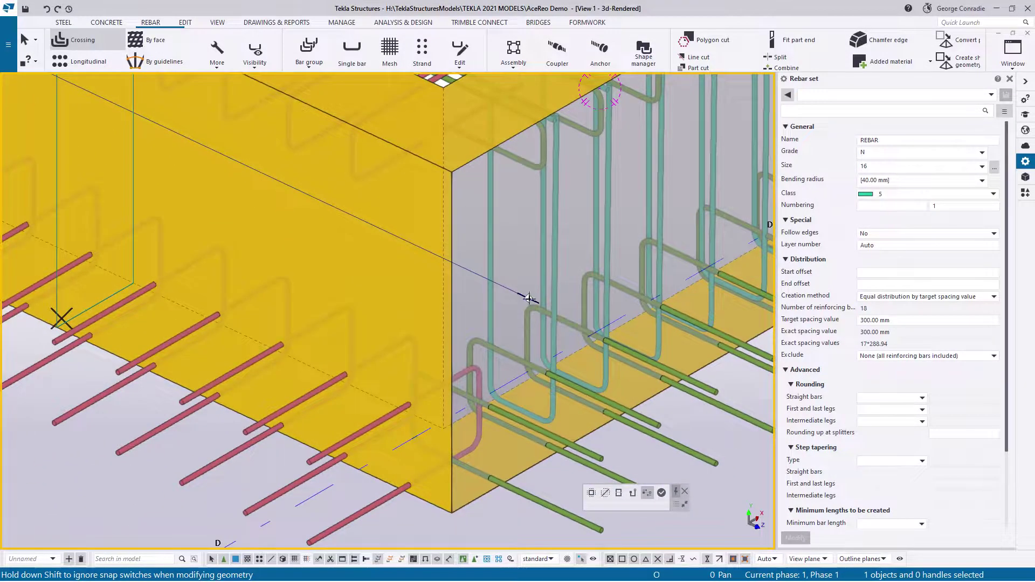
pyautogui.moveTo(529, 299); pyautogui.dragTo(433, 423)
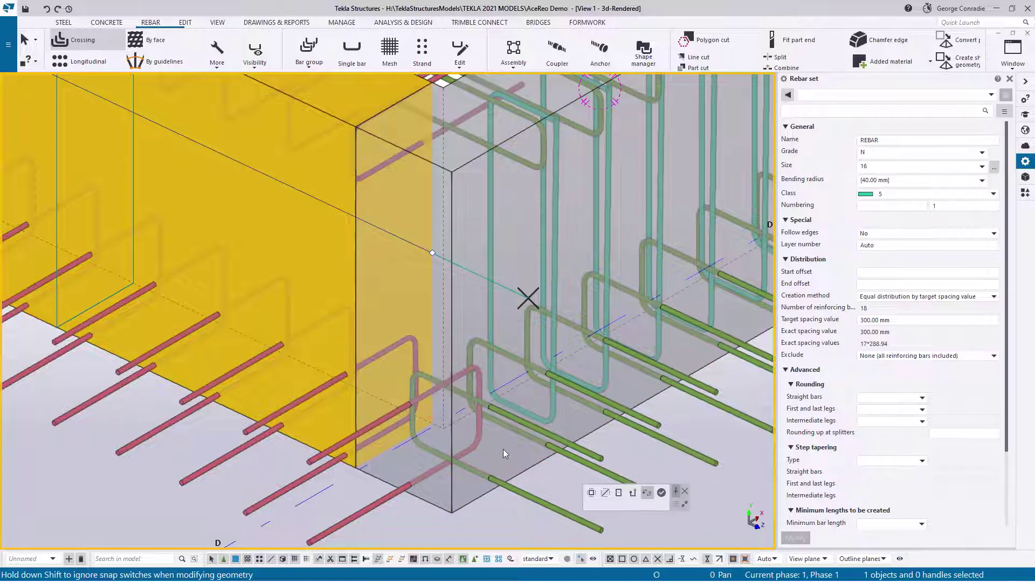
pyautogui.scroll(-2, 503, 446)
pyautogui.click(660, 494)
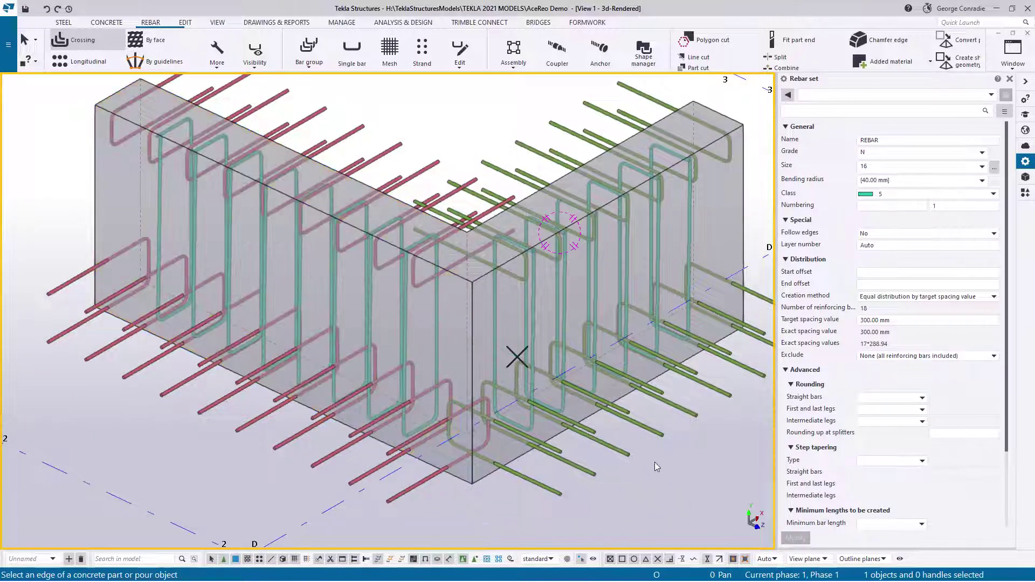
pyautogui.rightClick(651, 427)
# End the rebar command and switch to a plane view with the selection cleared.
pyautogui.click(681, 242)
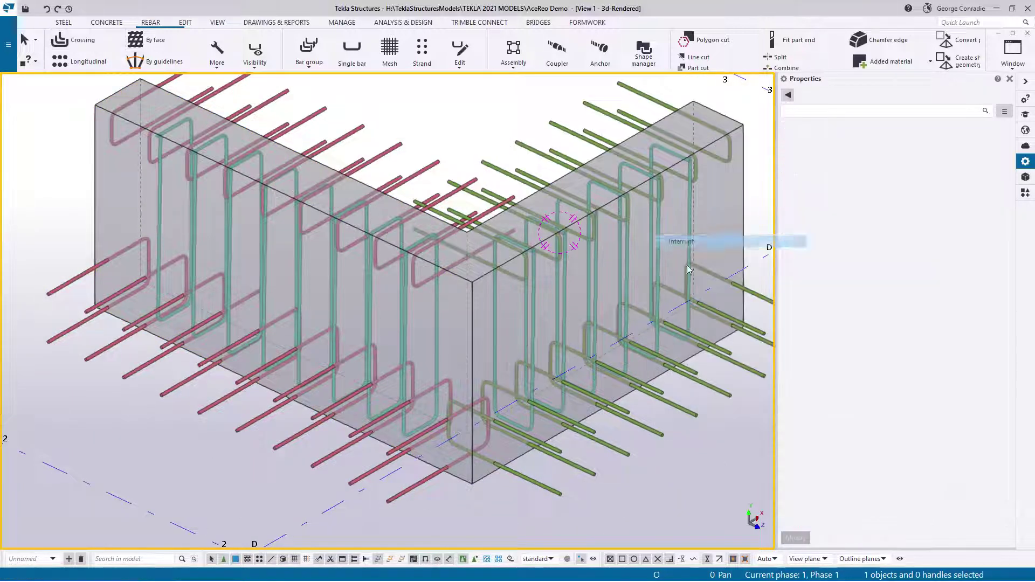
pyautogui.hotkey('ctrl', 'p')
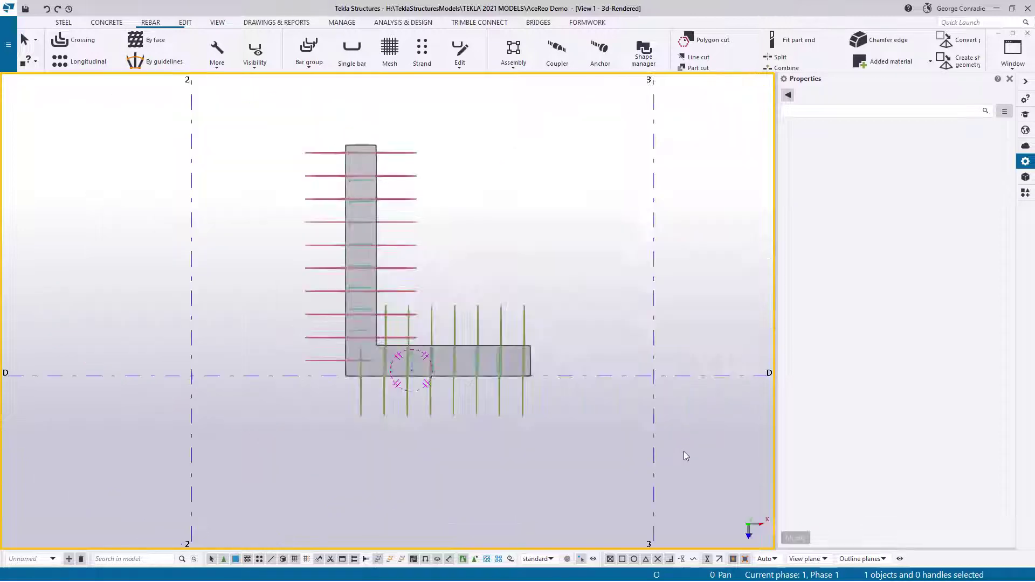
pyautogui.click(257, 59)
pyautogui.click(423, 131)
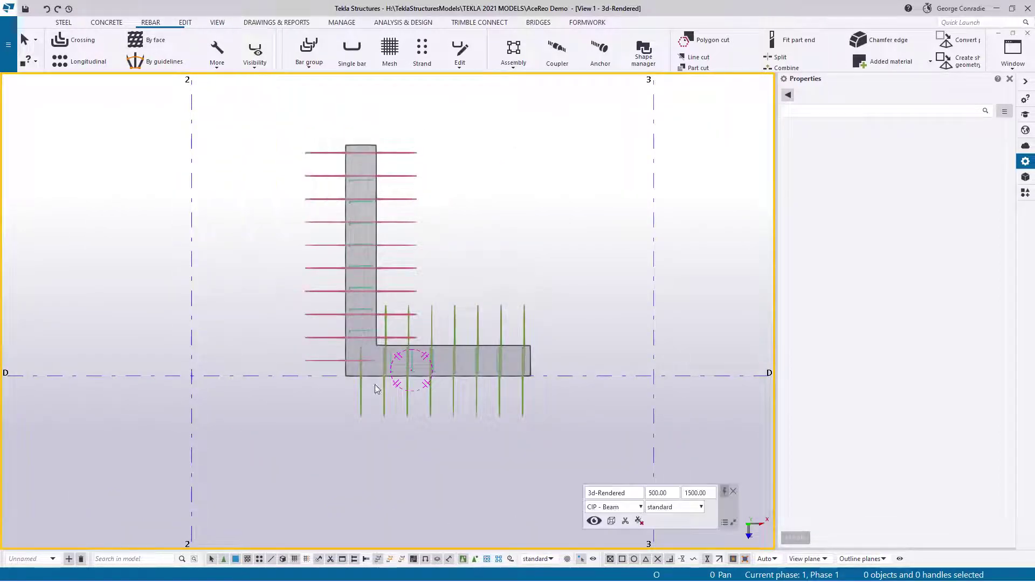
# Select the horizontal leg's U-bar set, showing start offset 0.00 and end offset 34.50 mm.
pyautogui.scroll(5, 399, 379)
pyautogui.scroll(3, 371, 291)
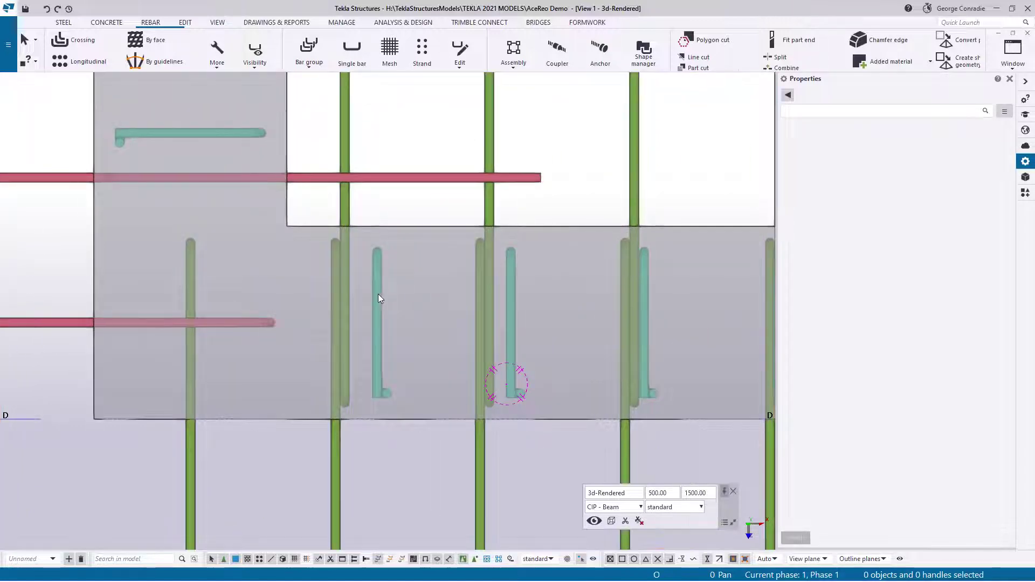
pyautogui.click(378, 293)
pyautogui.scroll(-1, 377, 293)
pyautogui.moveTo(370, 291); pyautogui.dragTo(414, 275, button='middle')
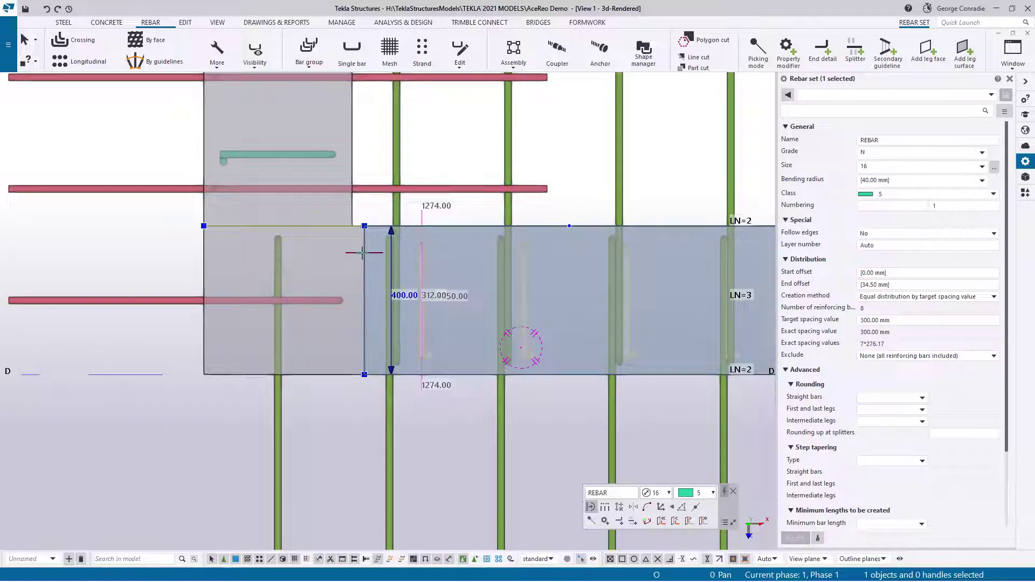
# Try moving the U-bar set's end handle to the column edge, then interrupt the Move command.
pyautogui.scroll(2, 364, 254)
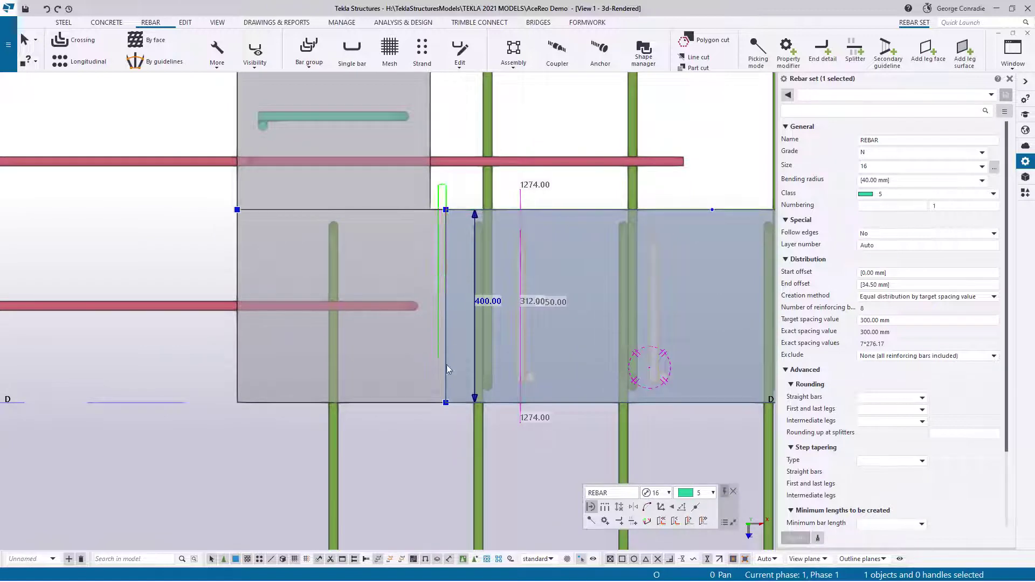
pyautogui.press('Escape')
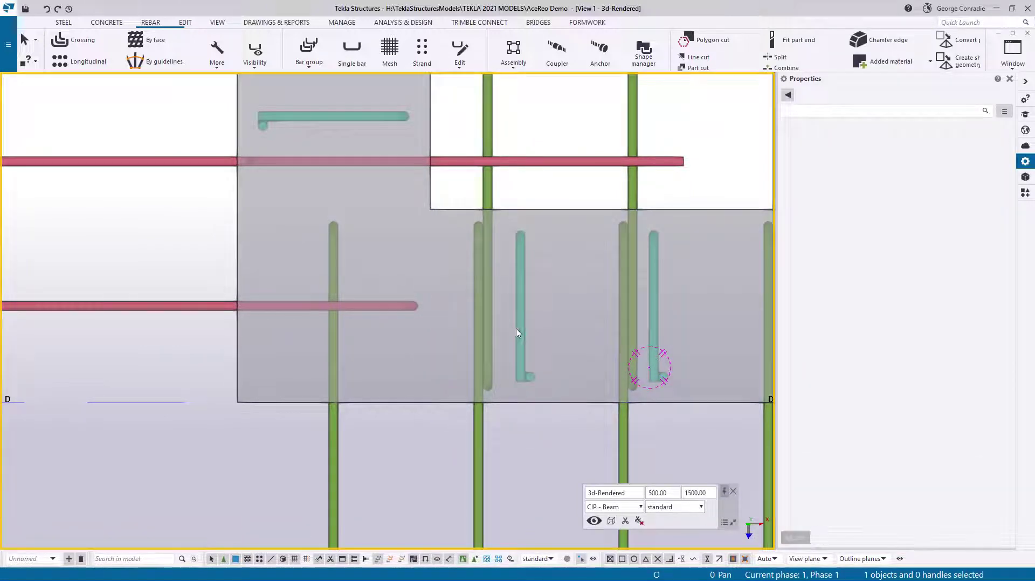
pyautogui.click(521, 259)
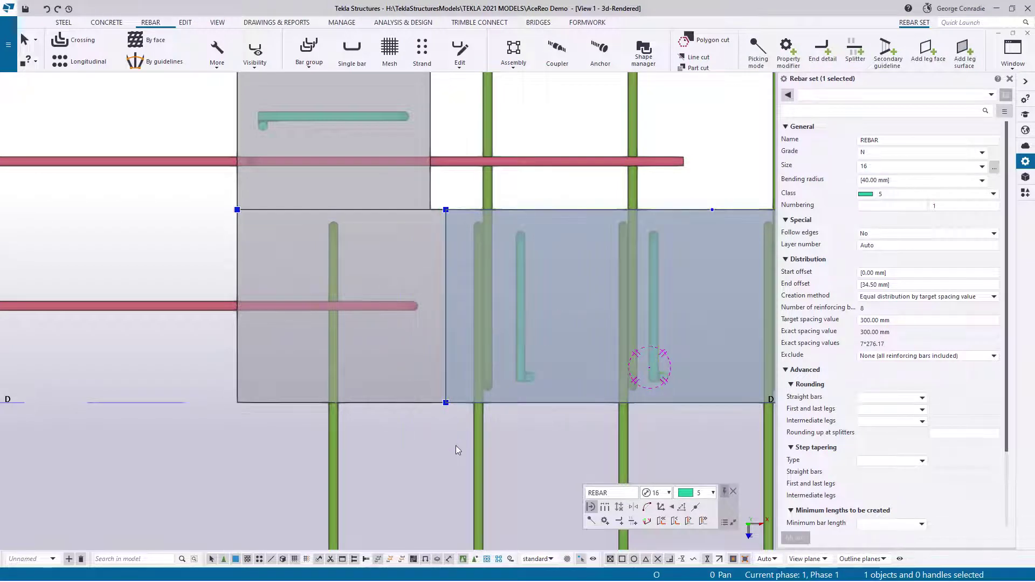
pyautogui.hotkey('ctrl', 'm')
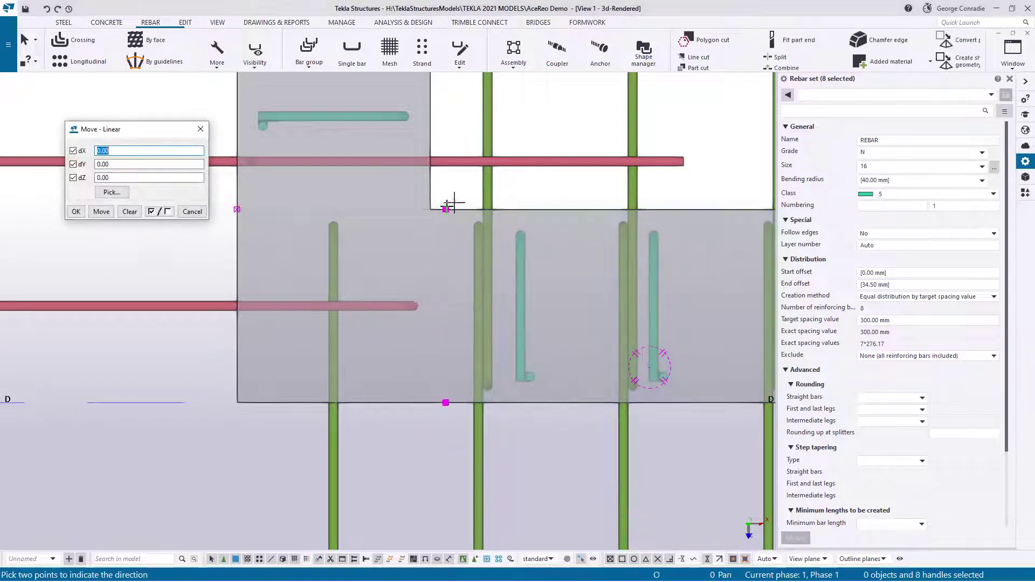
pyautogui.click(446, 209)
pyautogui.click(430, 209)
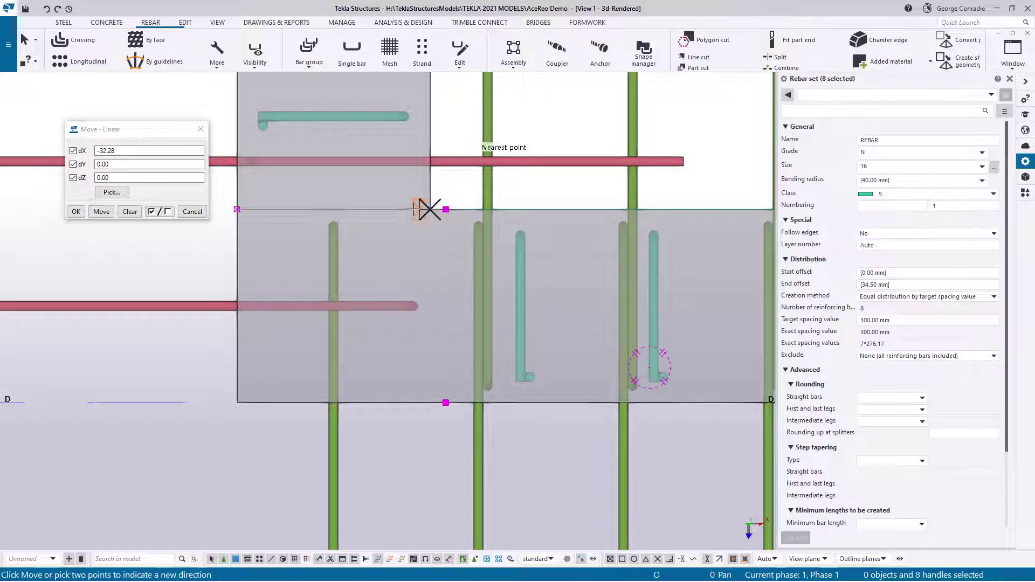
pyautogui.click(110, 212)
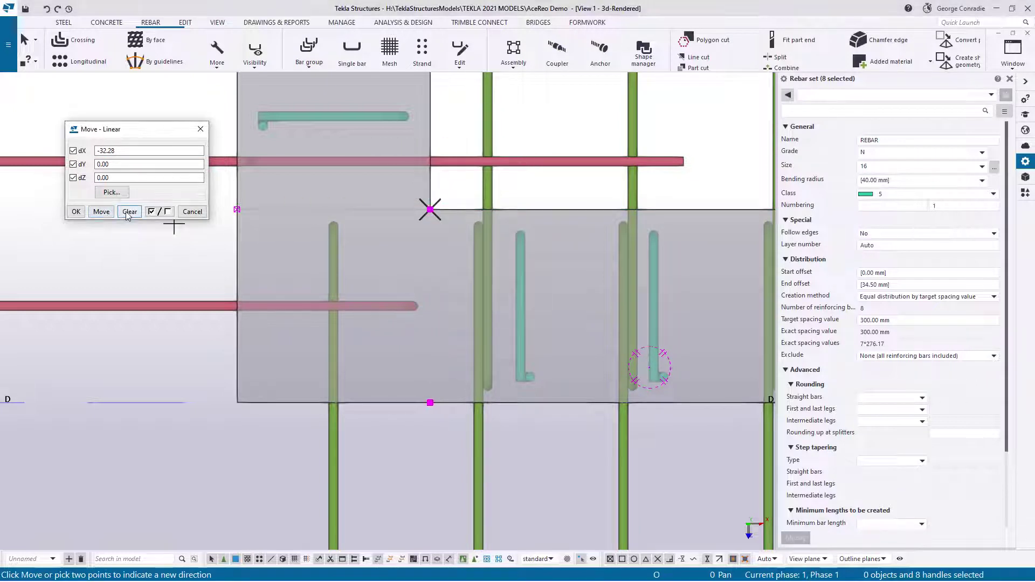
pyautogui.click(128, 212)
pyautogui.click(191, 211)
pyautogui.rightClick(186, 216)
pyautogui.click(210, 222)
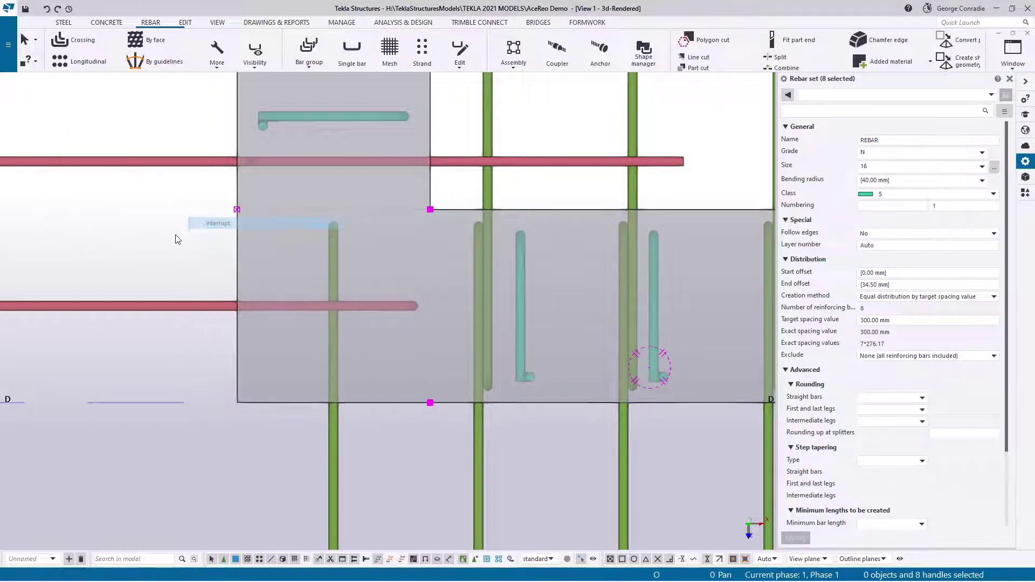
# Drag the U-bar set's start handle to the vertical leg's face.
pyautogui.click(519, 260)
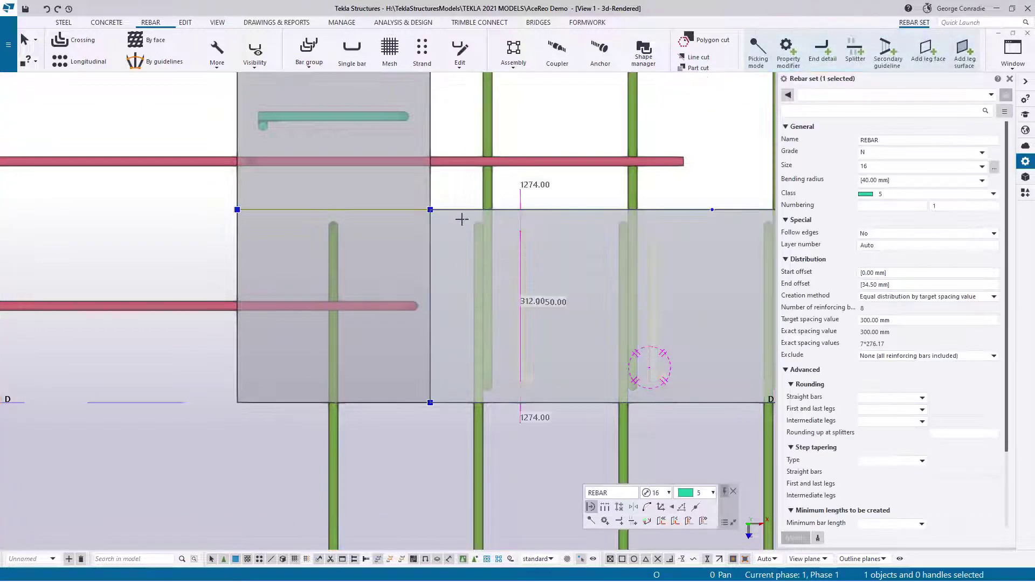
pyautogui.scroll(-5, 449, 335)
pyautogui.moveTo(449, 335); pyautogui.dragTo(317, 333, button='middle')
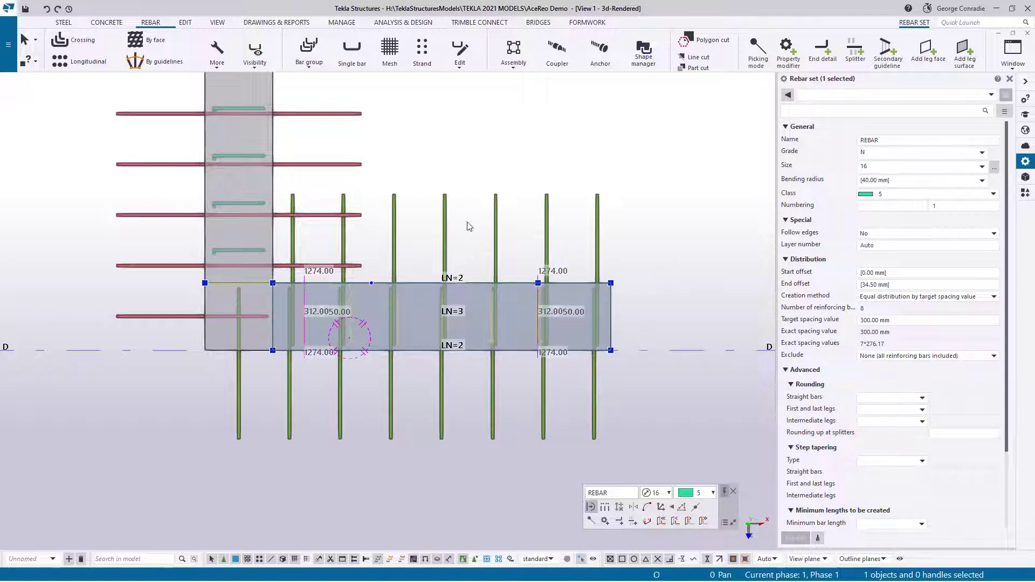
pyautogui.scroll(3, 231, 282)
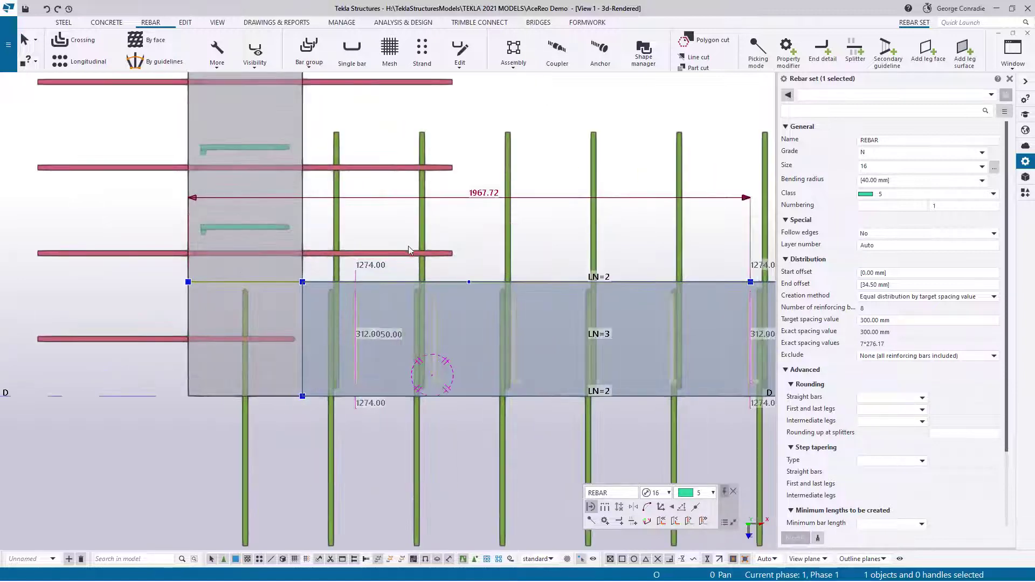
pyautogui.click(358, 234)
pyautogui.click(356, 303)
pyautogui.moveTo(187, 282); pyautogui.dragTo(303, 282)
# Stretch the set's end handle to the horizontal leg's far end, redistributing it into 8 bars.
pyautogui.scroll(-2, 315, 296)
pyautogui.moveTo(590, 298); pyautogui.dragTo(543, 284, button='middle')
pyautogui.scroll(1, 526, 284)
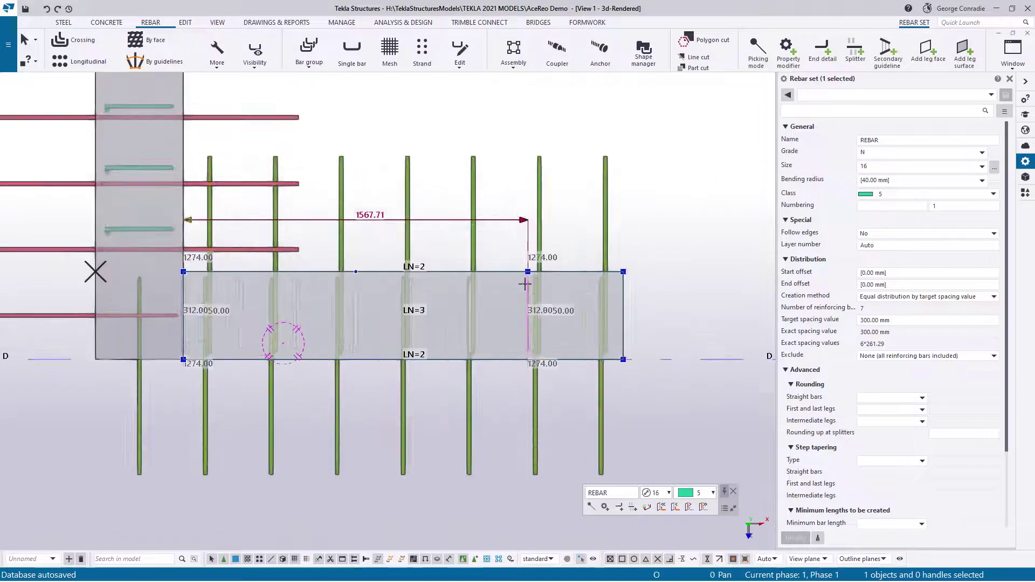
pyautogui.click(504, 387)
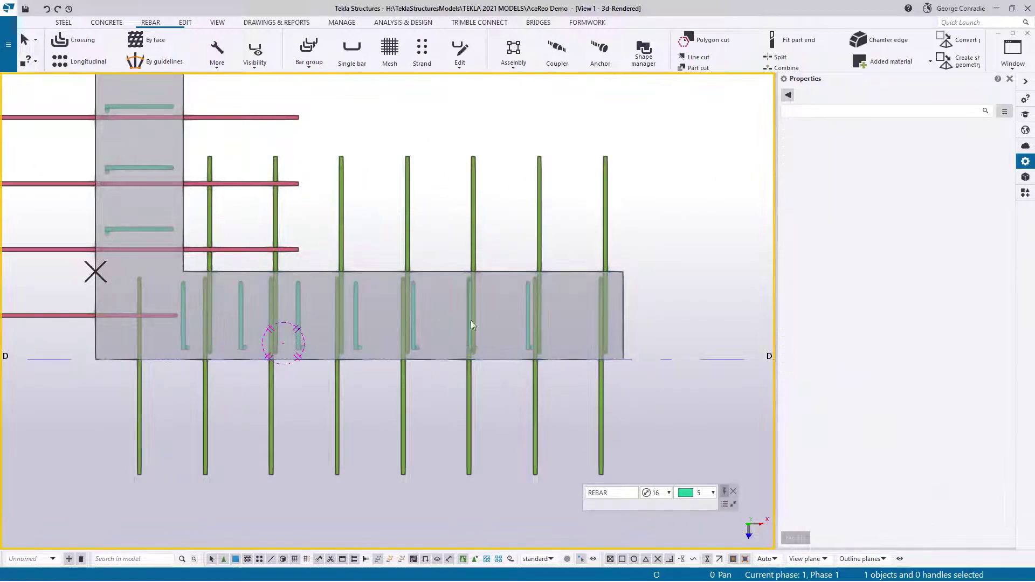
pyautogui.click(528, 294)
pyautogui.keyDown('ctrl'); pyautogui.moveTo(492, 288); pyautogui.dragTo(483, 305, button='middle'); pyautogui.keyUp('ctrl')
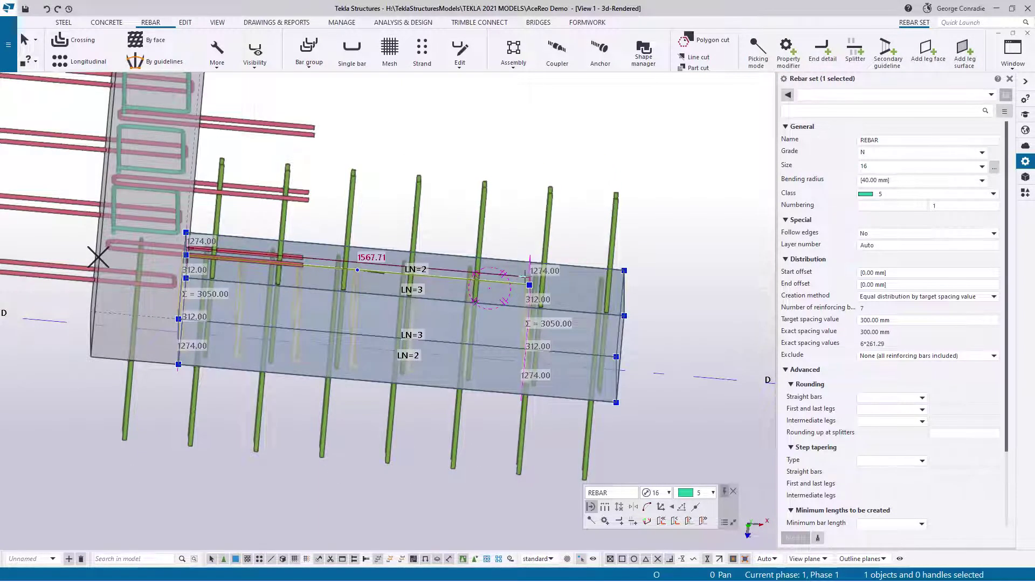
pyautogui.moveTo(530, 285); pyautogui.dragTo(625, 270)
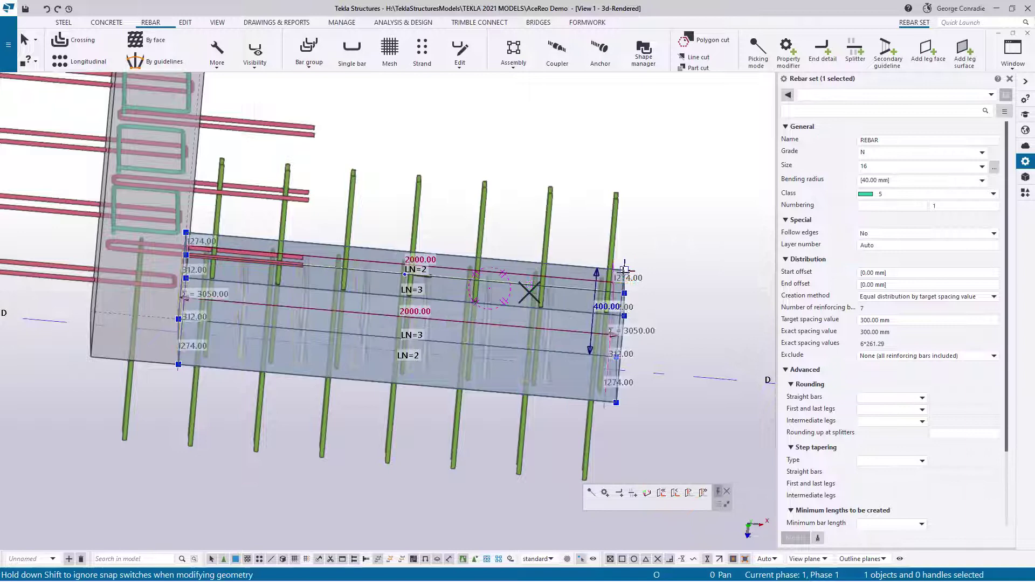
pyautogui.click(664, 294)
# Return to a face-on plane view and select the U-bar set in the vertical leg.
pyautogui.keyDown('ctrl'); pyautogui.moveTo(528, 298); pyautogui.dragTo(548, 278, button='middle'); pyautogui.keyUp('ctrl')
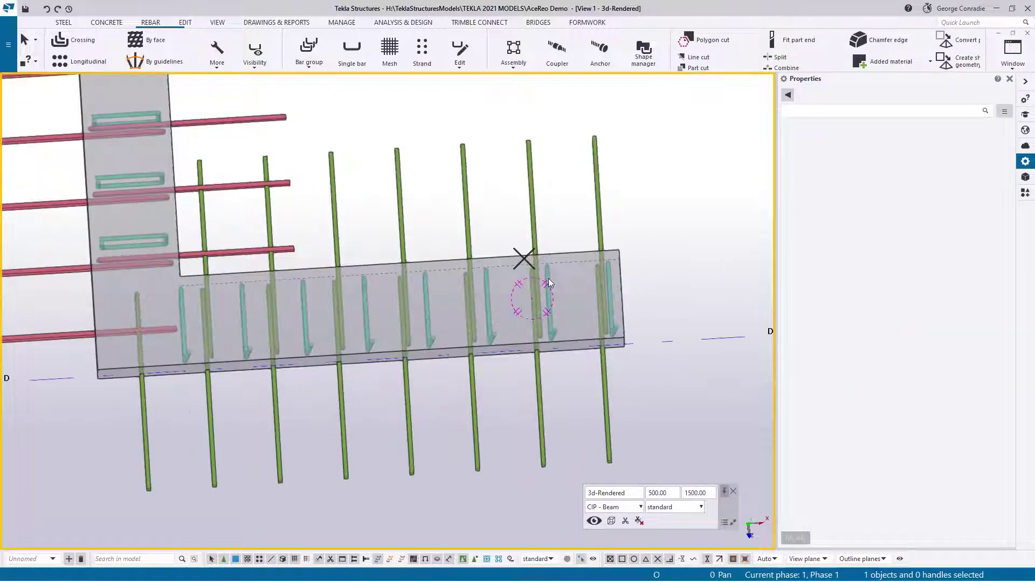
pyautogui.hotkey('ctrl', 'p')
pyautogui.scroll(5, 377, 289)
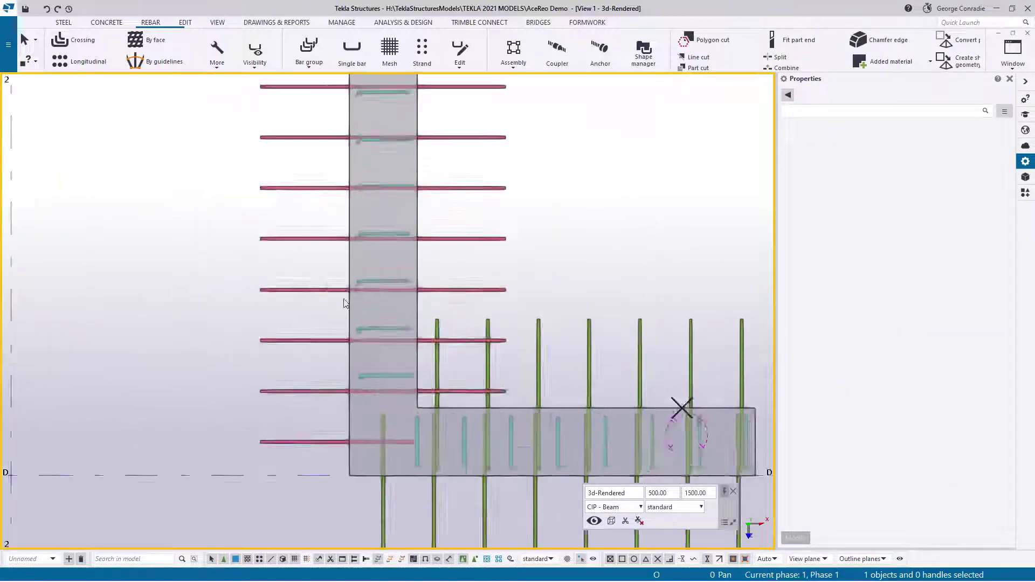
pyautogui.click(385, 279)
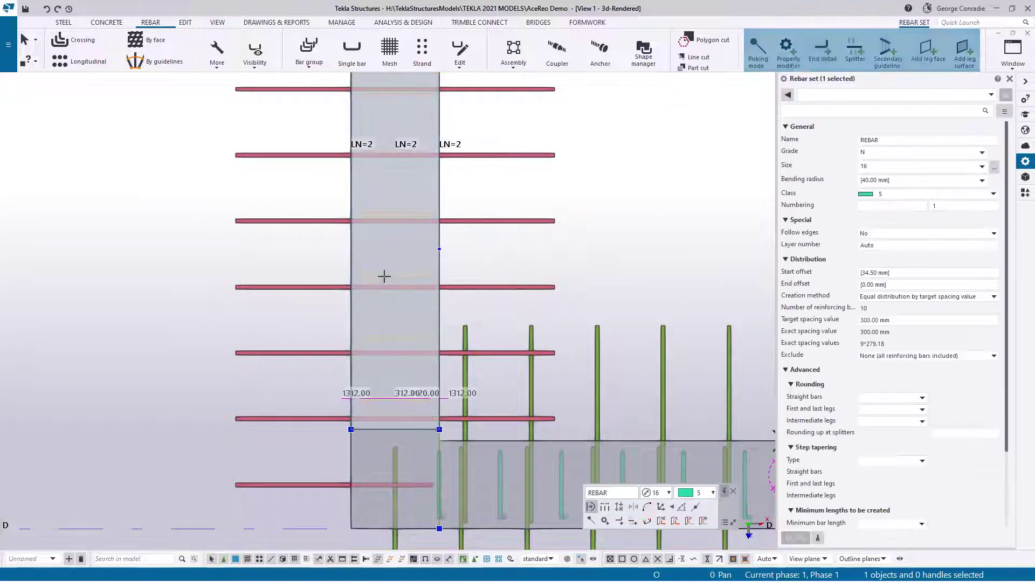
# Move the U-bar set's lower end handles down to the wall's bottom edge, extending the set through the corner.
pyautogui.scroll(3, 403, 176)
pyautogui.scroll(2, 366, 327)
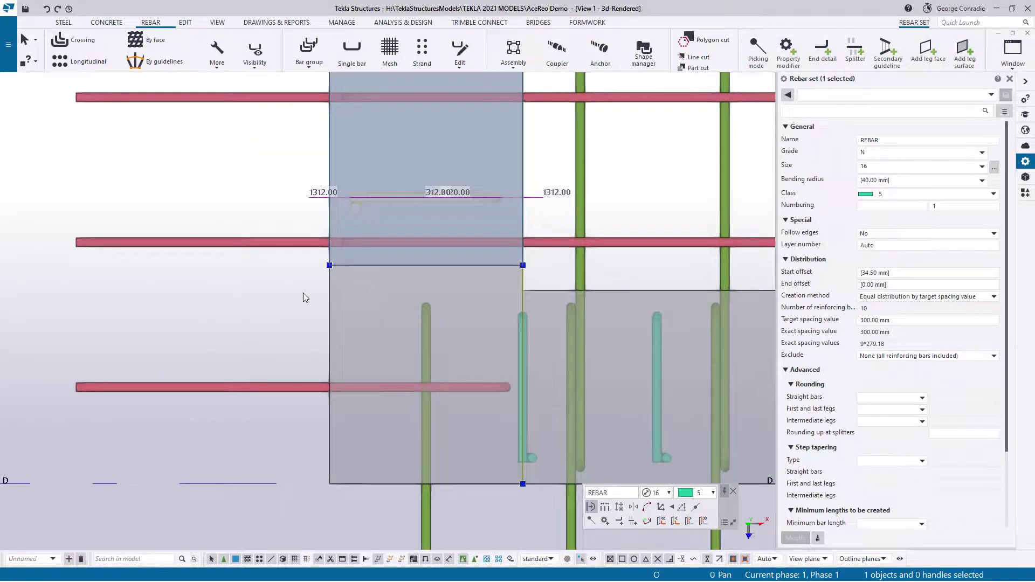
pyautogui.moveTo(288, 279); pyautogui.dragTo(536, 257)
pyautogui.hotkey('shift', 'm')
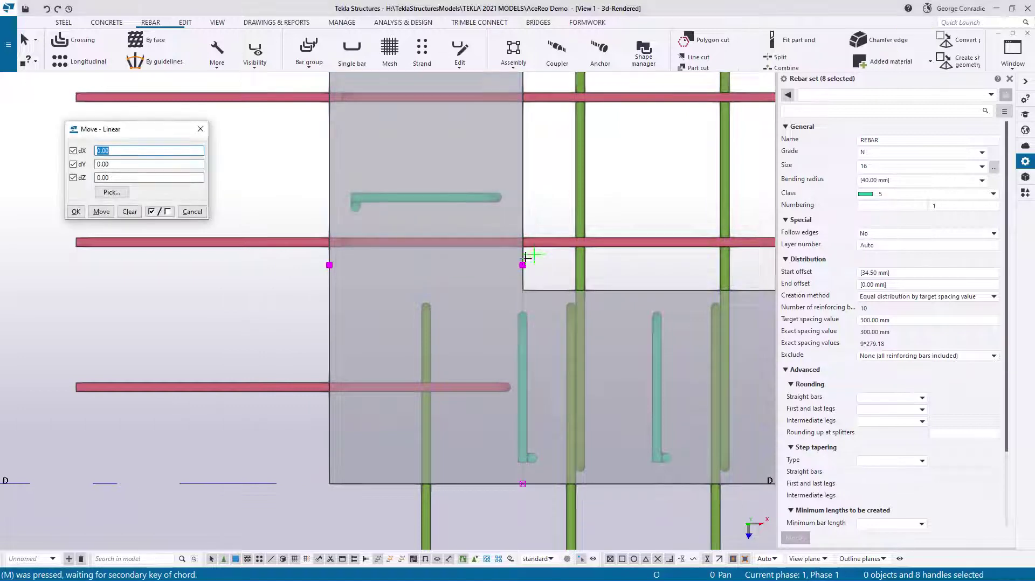
pyautogui.click(329, 264)
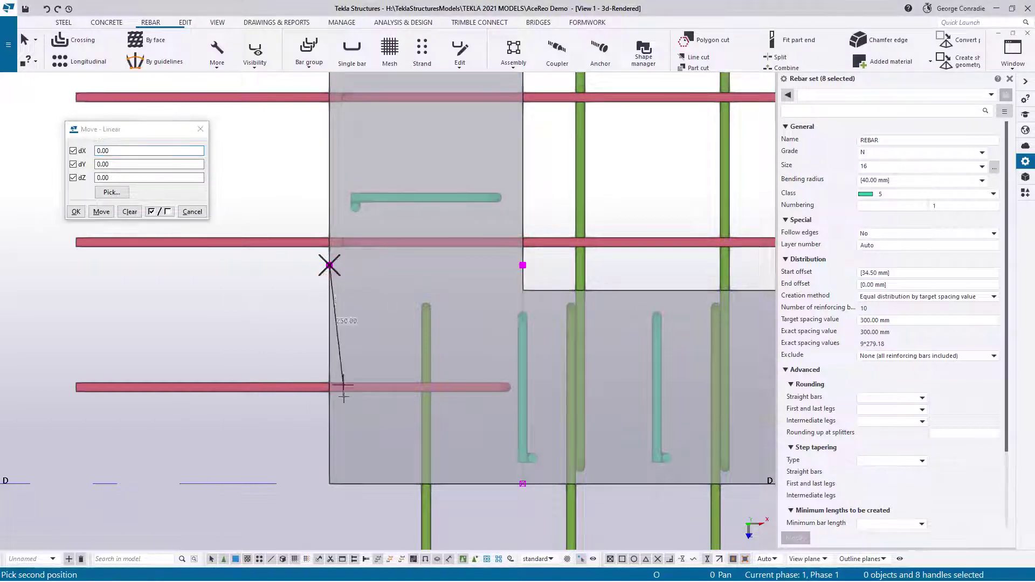
pyautogui.click(330, 484)
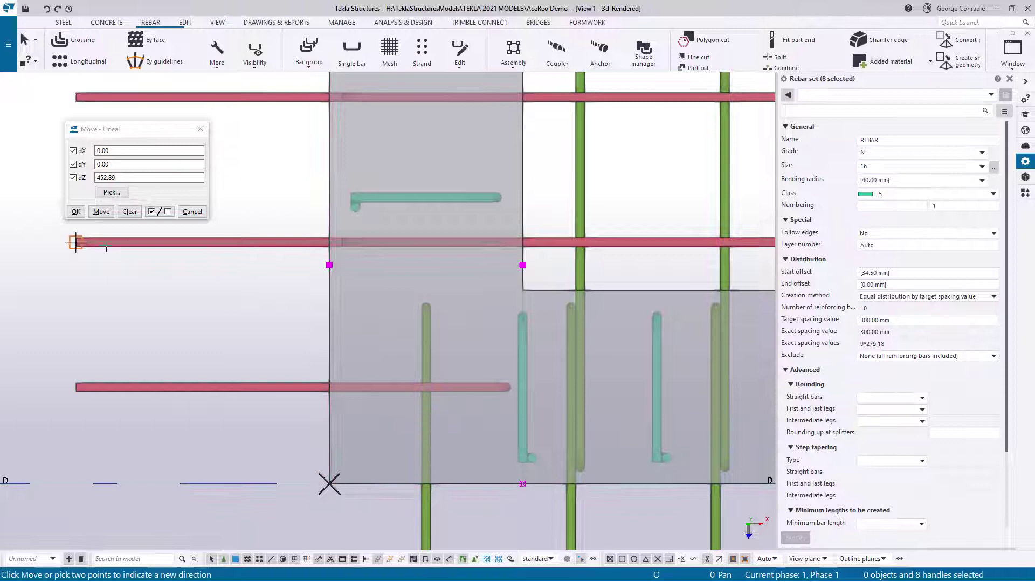
pyautogui.click(101, 211)
pyautogui.click(192, 212)
pyautogui.rightClick(221, 191)
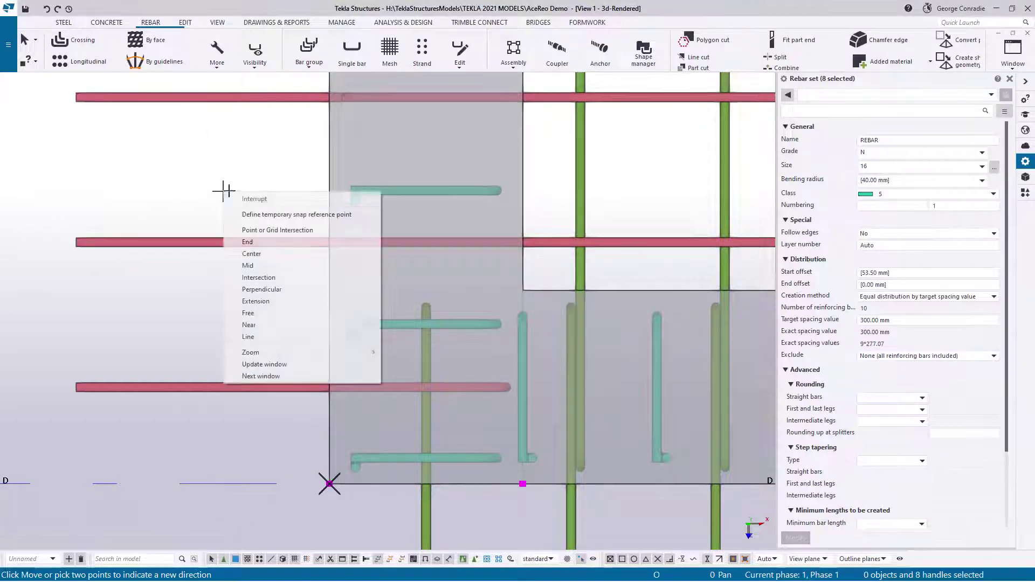
pyautogui.click(237, 197)
pyautogui.scroll(-3, 253, 205)
pyautogui.click(254, 205)
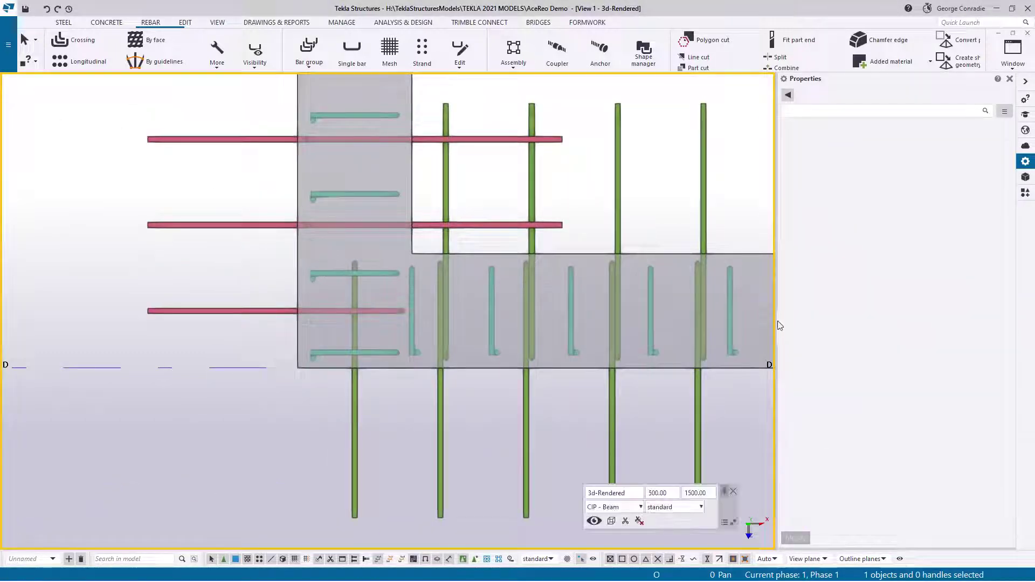
pyautogui.keyDown('ctrl'); pyautogui.moveTo(432, 326); pyautogui.dragTo(526, 243, button='middle'); pyautogui.keyUp('ctrl')
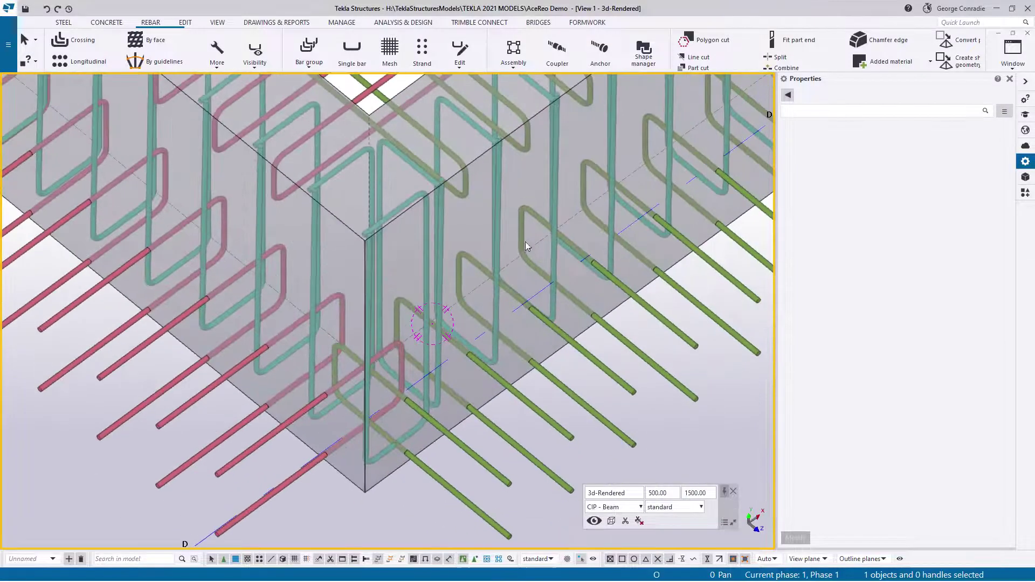
pyautogui.scroll(-2, 522, 244)
pyautogui.keyDown('ctrl'); pyautogui.moveTo(450, 212); pyautogui.dragTo(356, 223, button='middle'); pyautogui.keyUp('ctrl')
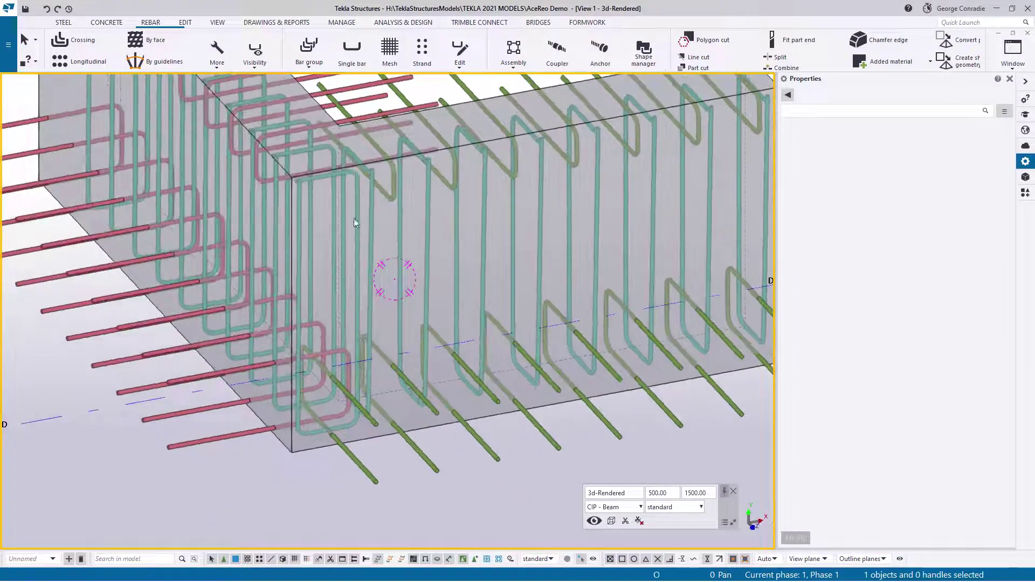
pyautogui.keyDown('ctrl'); pyautogui.moveTo(360, 299); pyautogui.dragTo(658, 324, button='middle'); pyautogui.keyUp('ctrl')
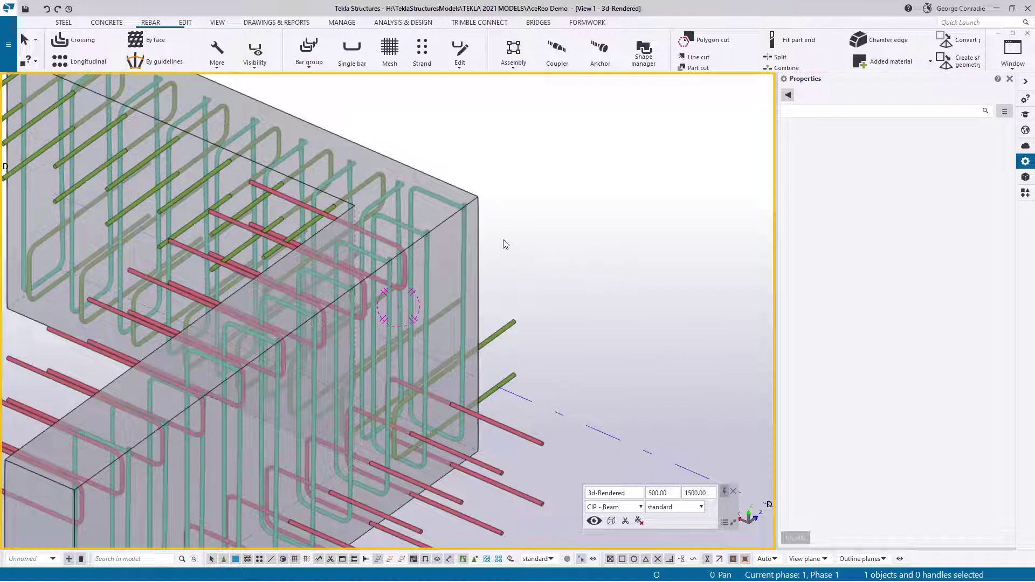
# Select a corner rebar set and start an end detail, then cancel it.
pyautogui.click(465, 241)
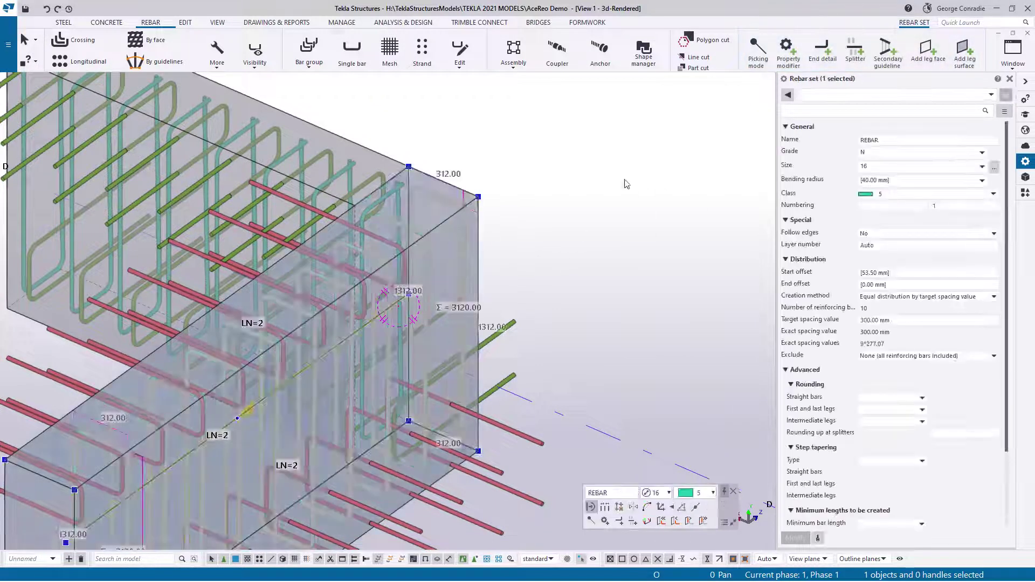
pyautogui.click(256, 49)
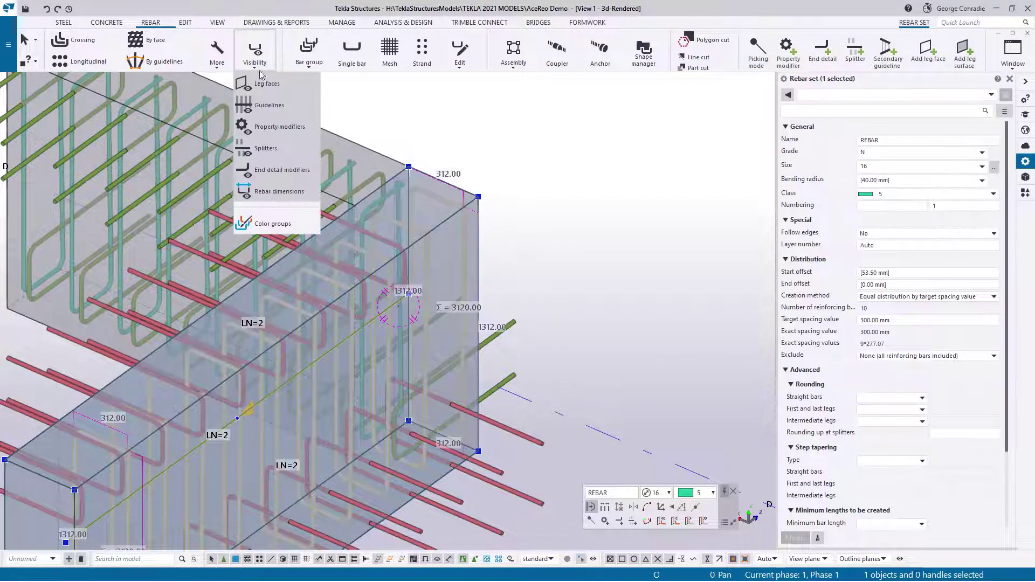
pyautogui.click(533, 165)
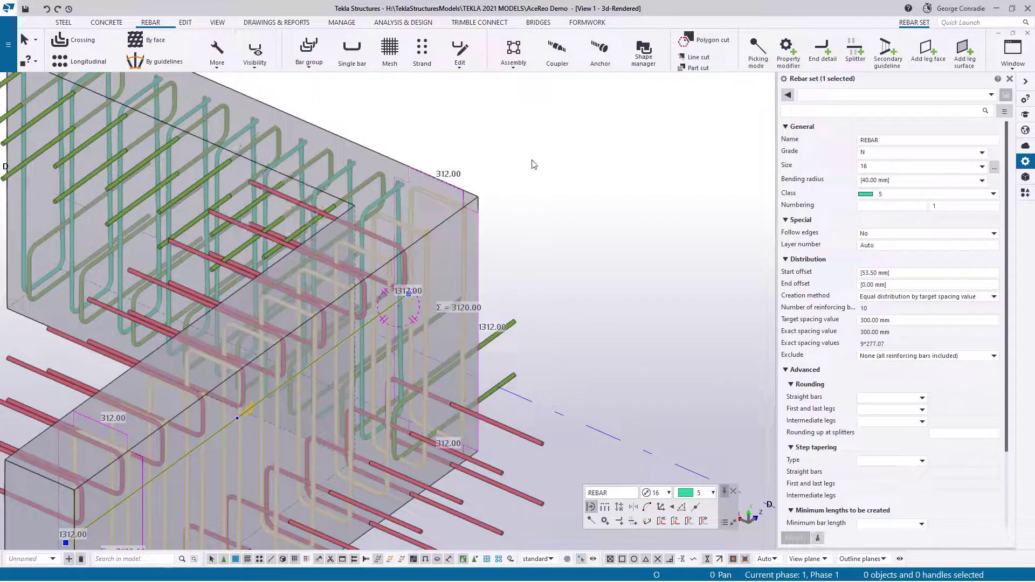
pyautogui.click(824, 52)
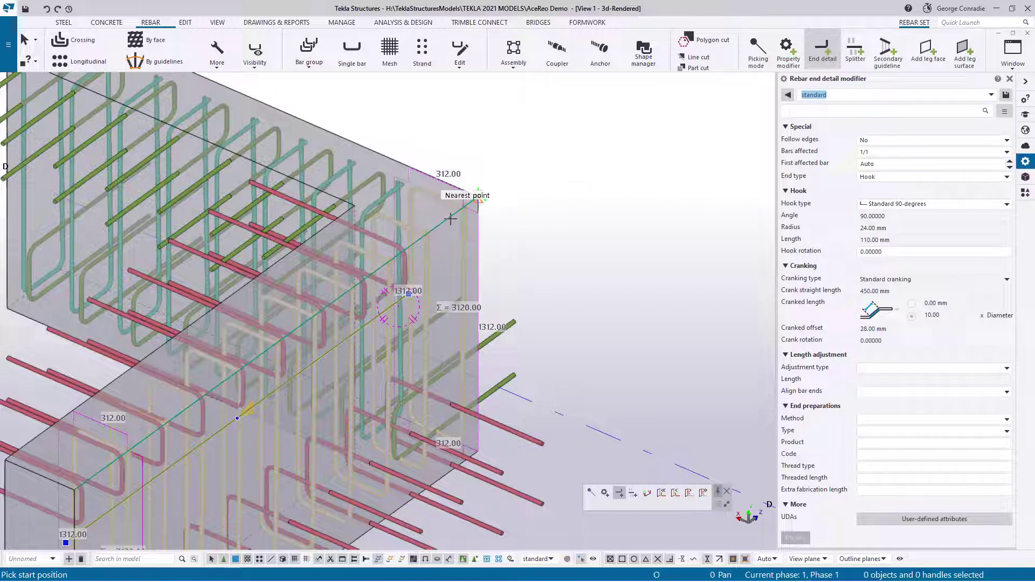
pyautogui.moveTo(532, 219); pyautogui.dragTo(634, 289, button='middle')
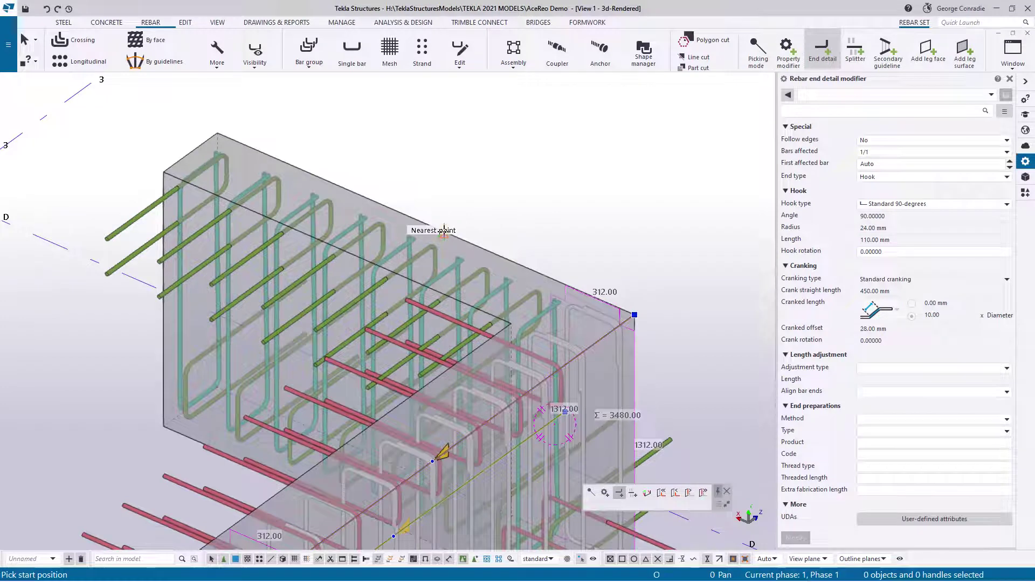
pyautogui.rightClick(453, 204)
pyautogui.click(469, 210)
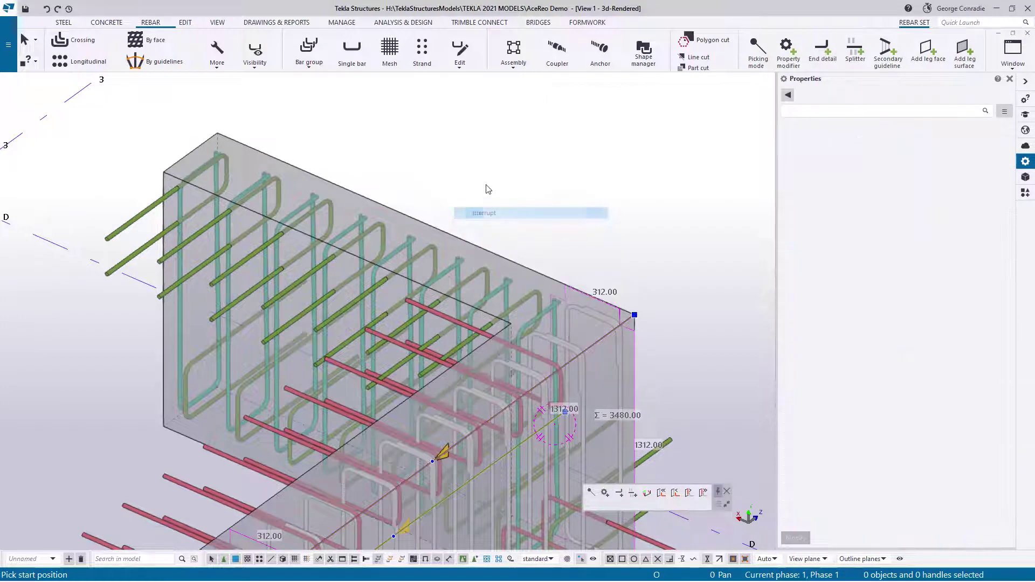
# Add a 90-degree hook end detail along the wall's top edge to the vertical bars, shortening its span to 1950.
pyautogui.click(408, 241)
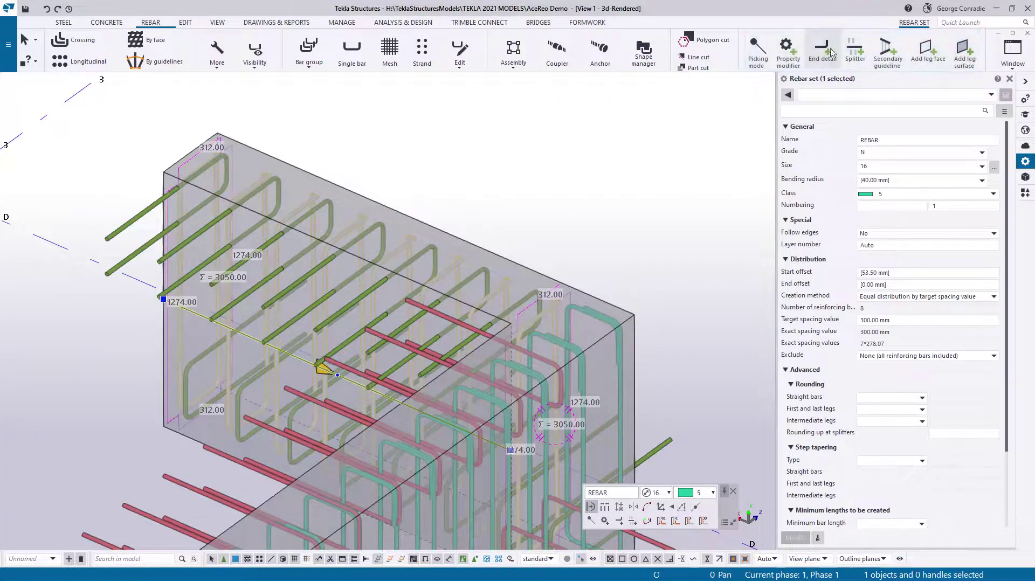
pyautogui.click(823, 54)
pyautogui.click(217, 134)
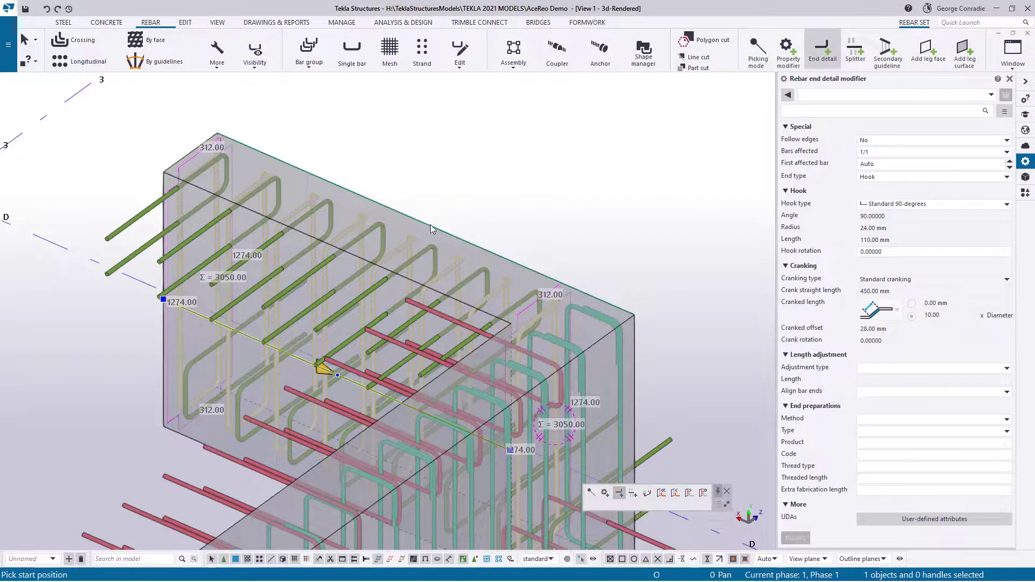
pyautogui.click(635, 315)
pyautogui.rightClick(623, 217)
pyautogui.click(649, 225)
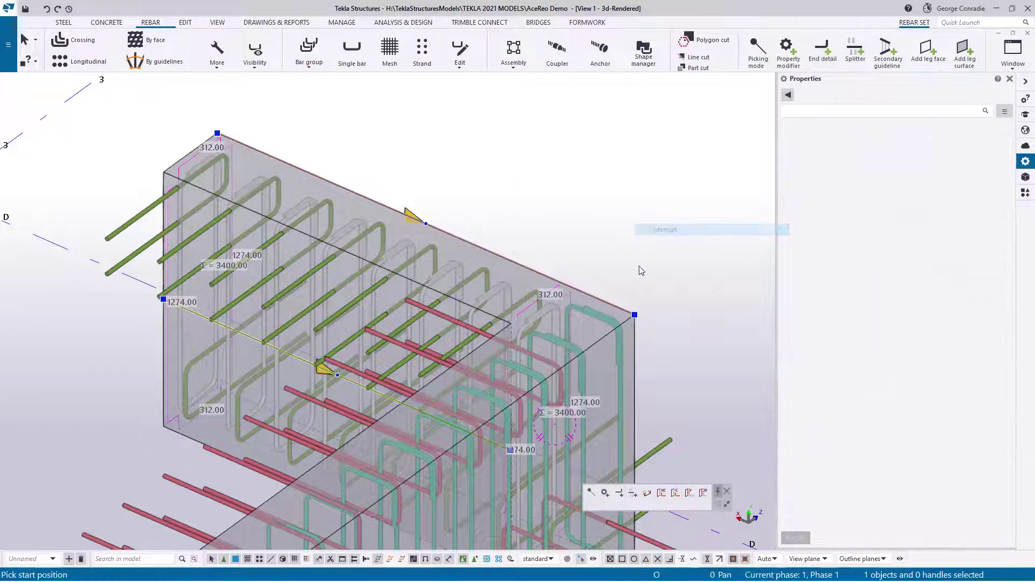
pyautogui.scroll(3, 638, 290)
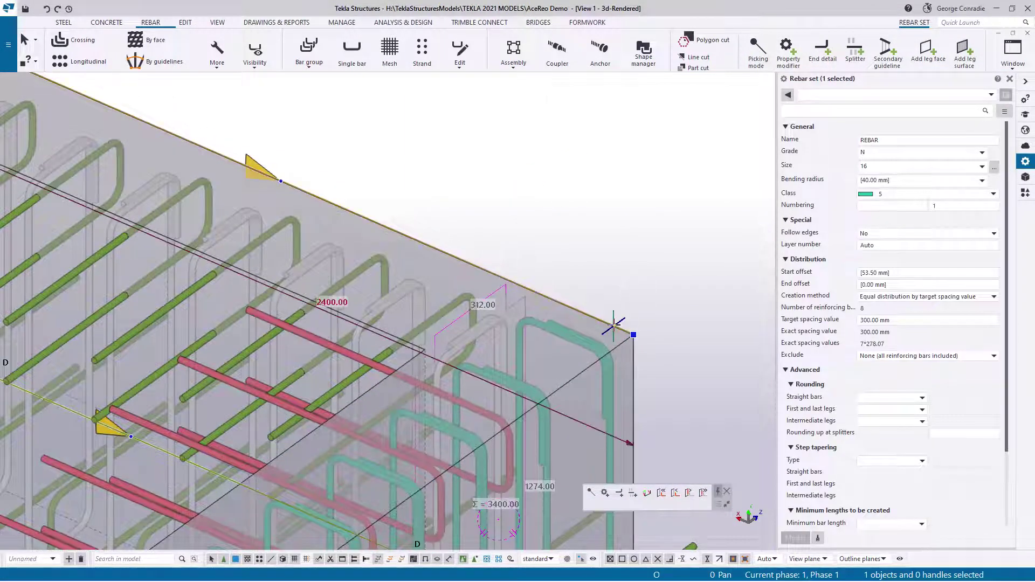
pyautogui.moveTo(580, 418); pyautogui.dragTo(426, 350)
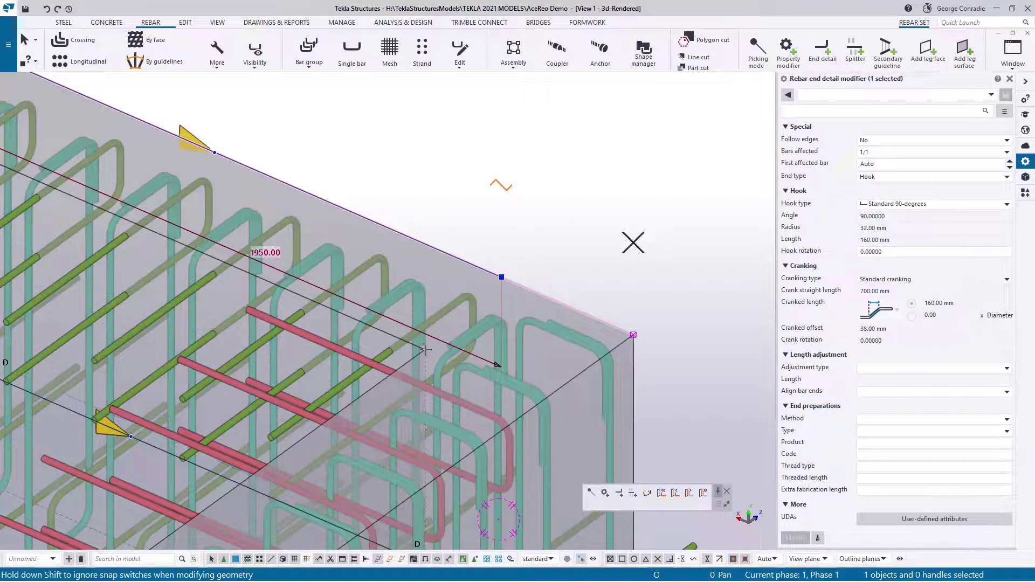
pyautogui.click(526, 209)
# Extend the long-leg rebar set's guideline to 3000.00, giving 11 bars.
pyautogui.scroll(-3, 527, 209)
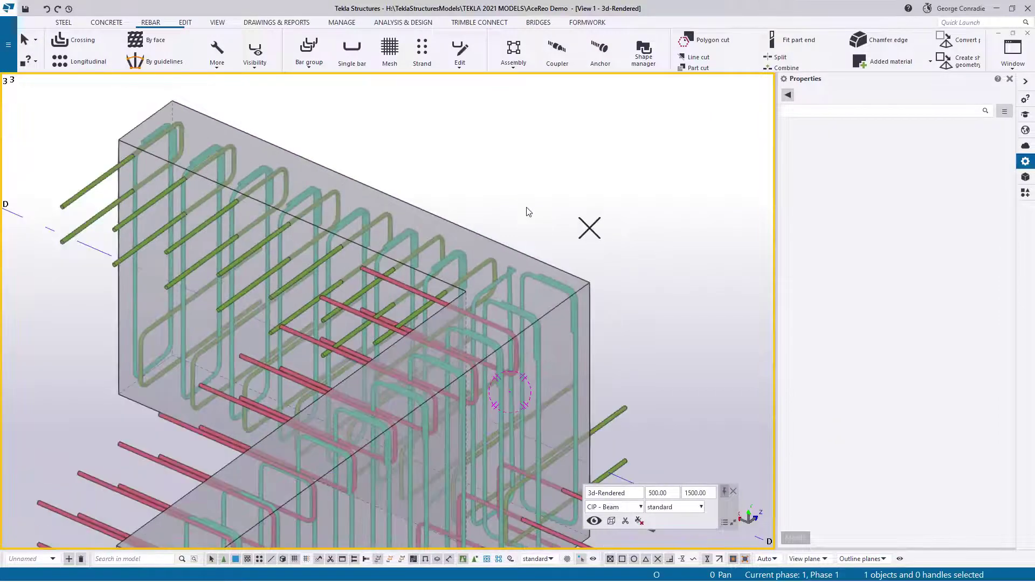
pyautogui.keyDown('ctrl'); pyautogui.moveTo(527, 209); pyautogui.dragTo(533, 191, button='middle'); pyautogui.keyUp('ctrl')
pyautogui.scroll(-2, 534, 192)
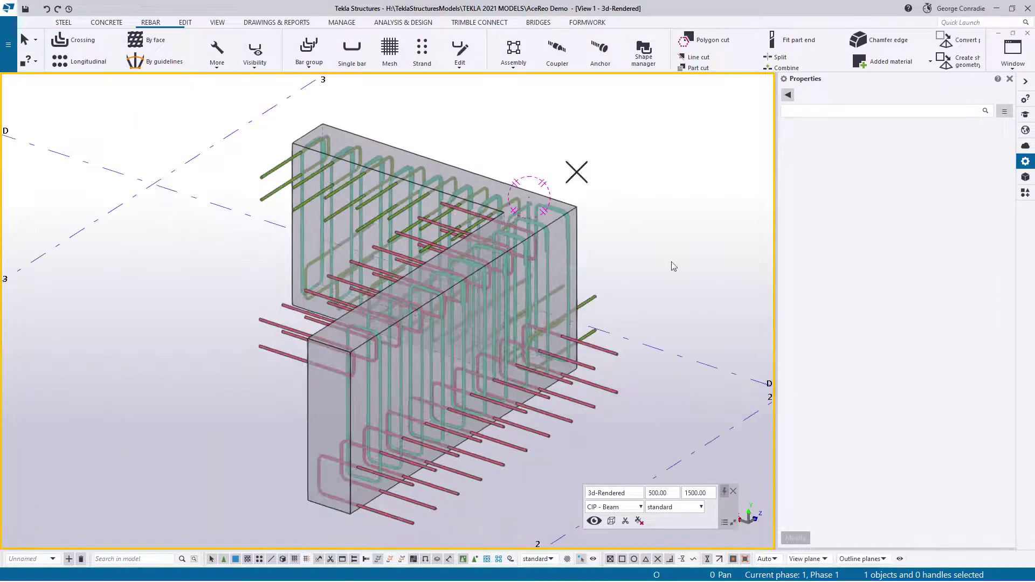
pyautogui.moveTo(650, 198); pyautogui.dragTo(629, 79, button='middle')
pyautogui.scroll(5, 333, 384)
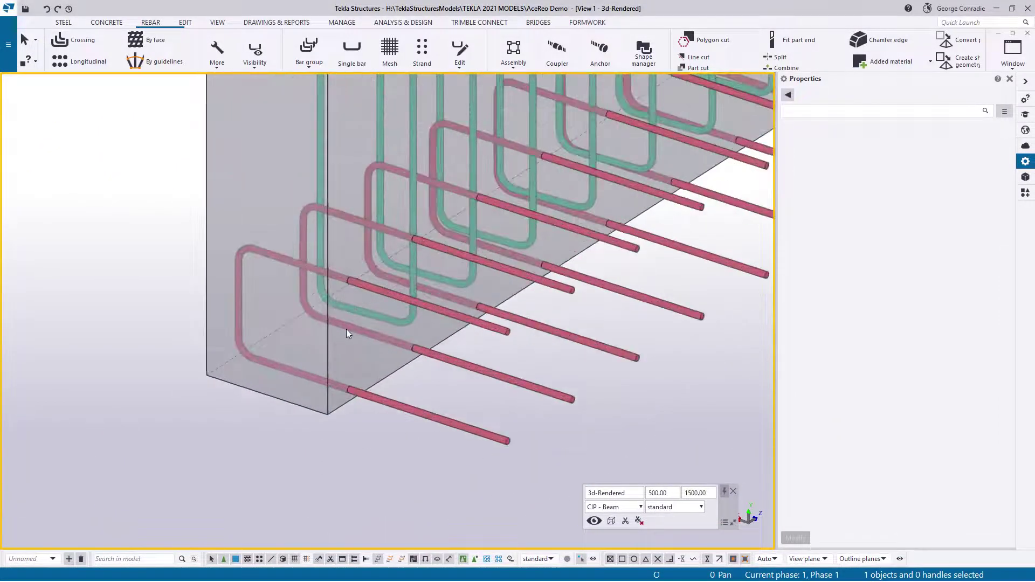
pyautogui.click(406, 319)
pyautogui.keyDown('ctrl'); pyautogui.moveTo(406, 319); pyautogui.dragTo(479, 237, button='middle'); pyautogui.keyUp('ctrl')
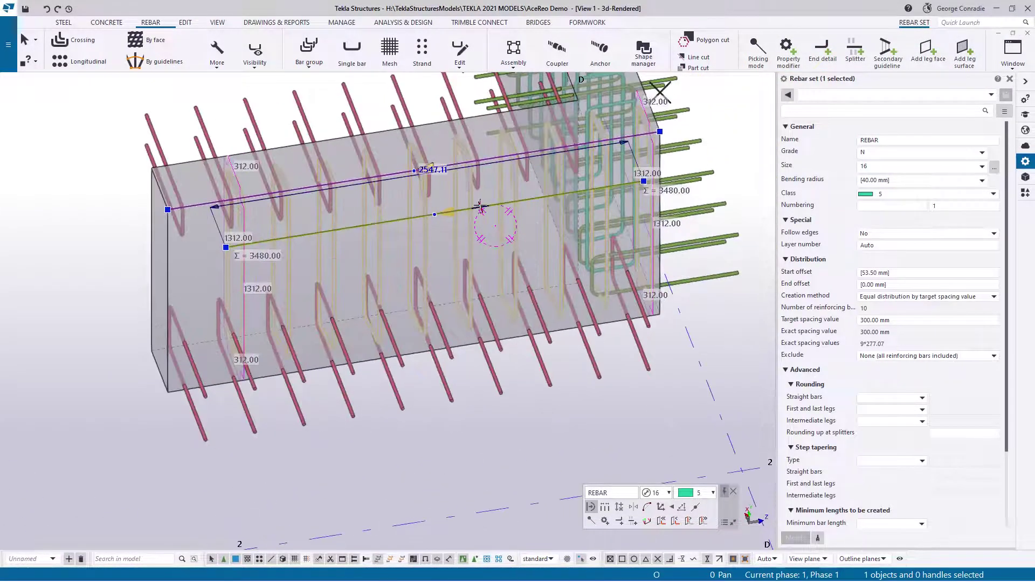
pyautogui.scroll(4, 399, 197)
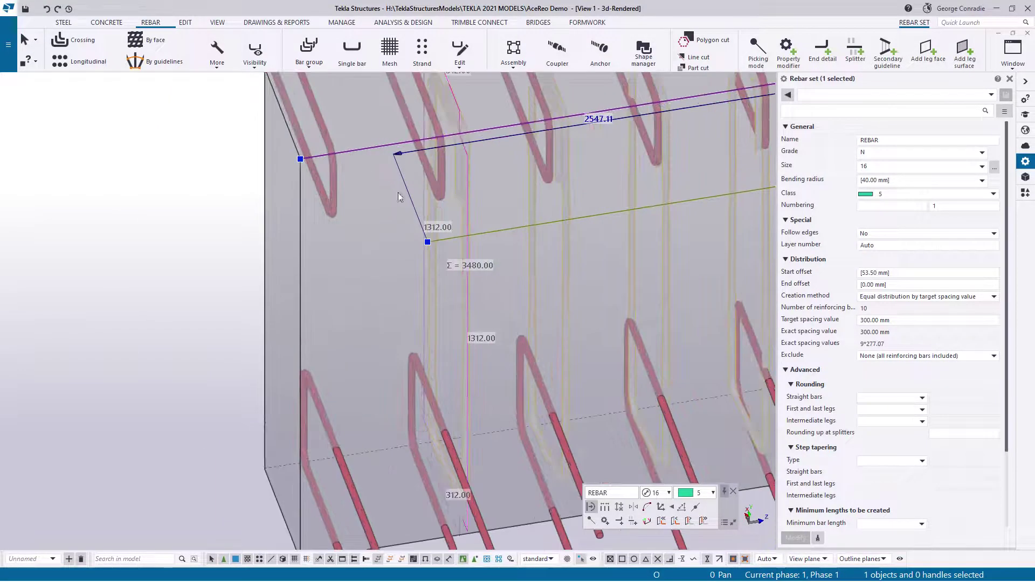
pyautogui.moveTo(399, 153); pyautogui.dragTo(263, 468)
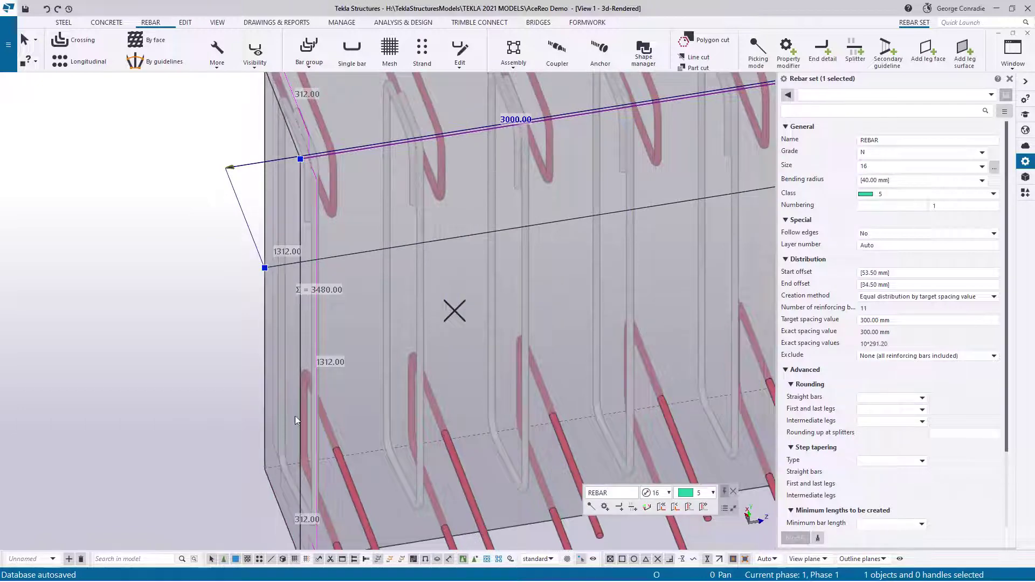
# Deselect the rebar set and switch to a plan view of the L-shaped wall.
pyautogui.scroll(-5, 310, 404)
pyautogui.moveTo(257, 398); pyautogui.dragTo(468, 360, button='middle')
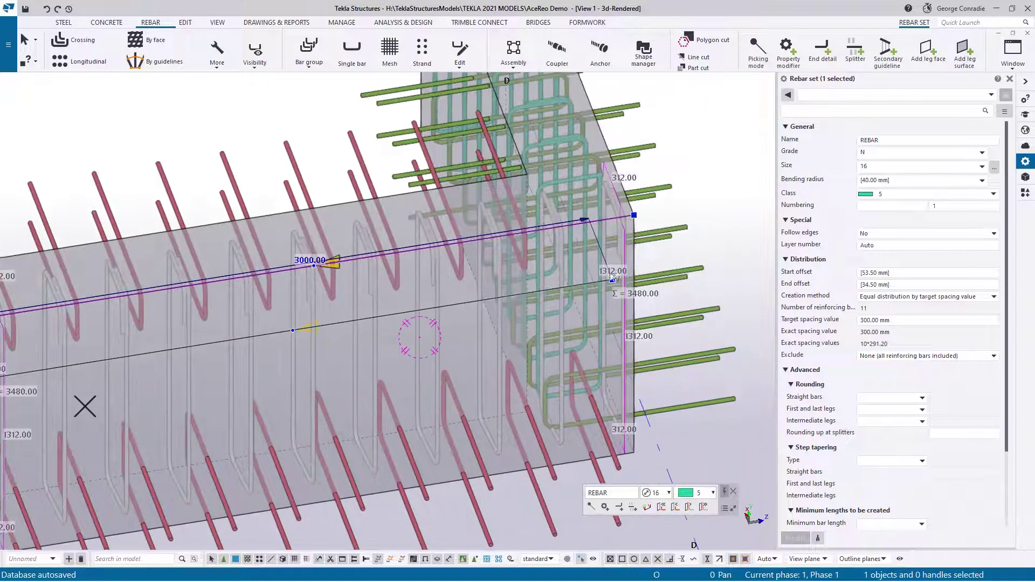
pyautogui.keyDown('ctrl'); pyautogui.moveTo(612, 278); pyautogui.dragTo(568, 292, button='middle'); pyautogui.keyUp('ctrl')
pyautogui.scroll(-4, 568, 290)
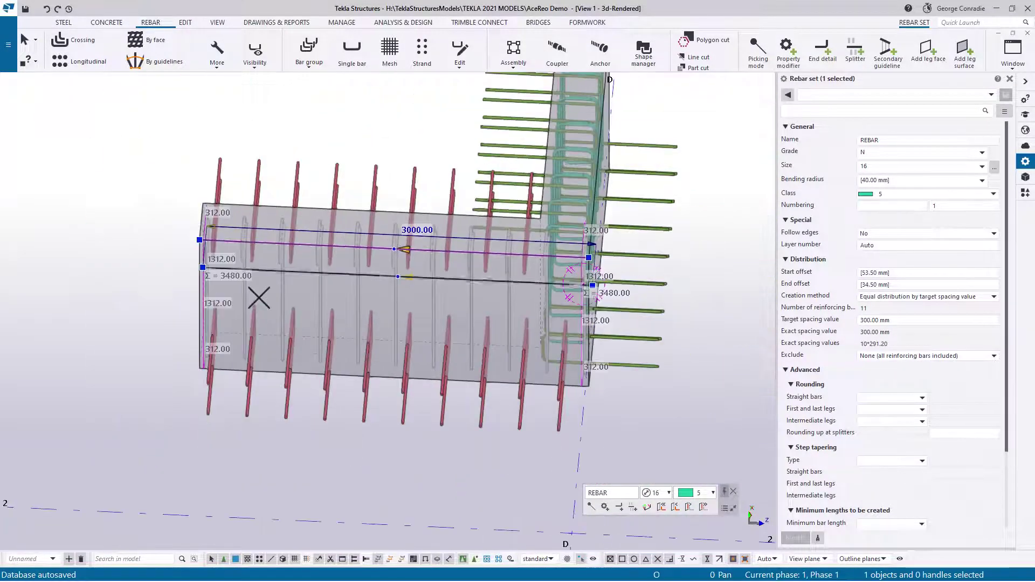
pyautogui.click(707, 265)
pyautogui.hotkey('ctrl', 'p')
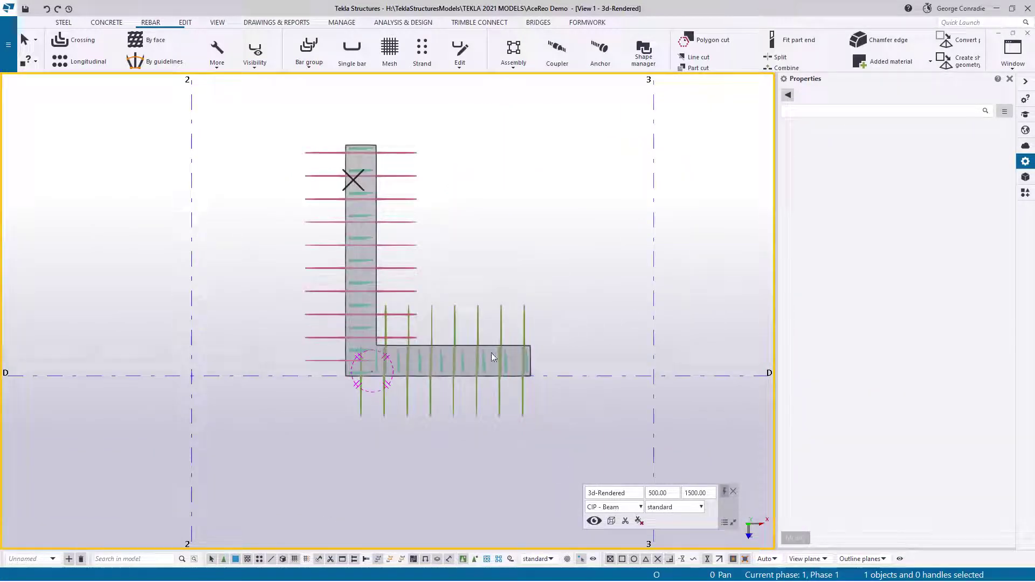
pyautogui.hotkey('ctrl', 'p')
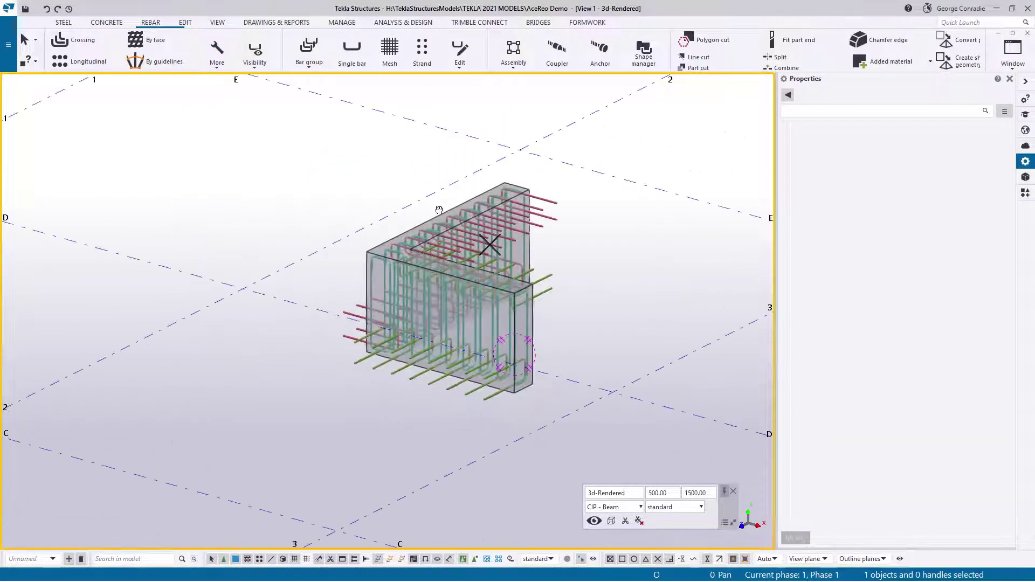
pyautogui.scroll(6, 500, 290)
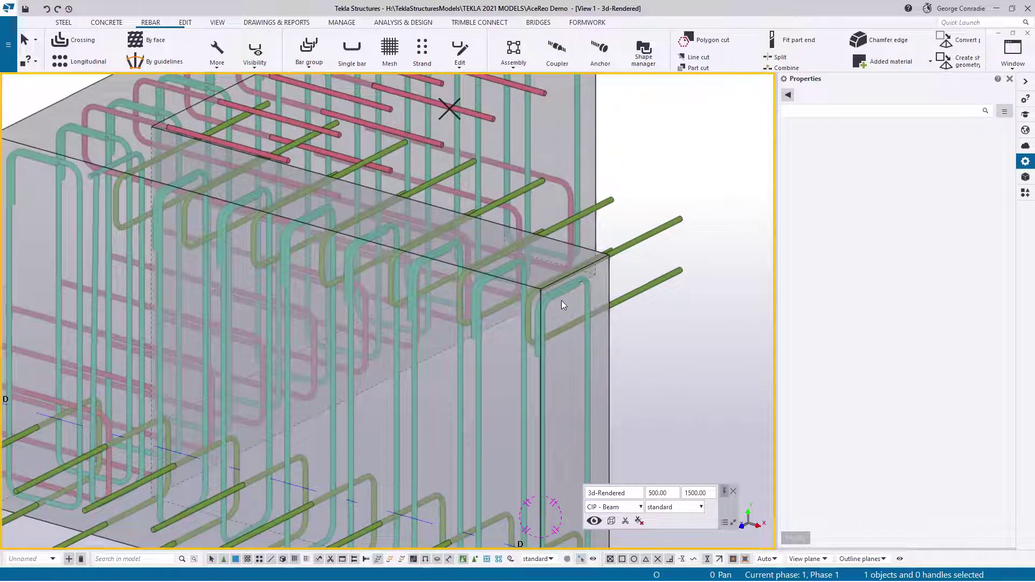
pyautogui.click(588, 330)
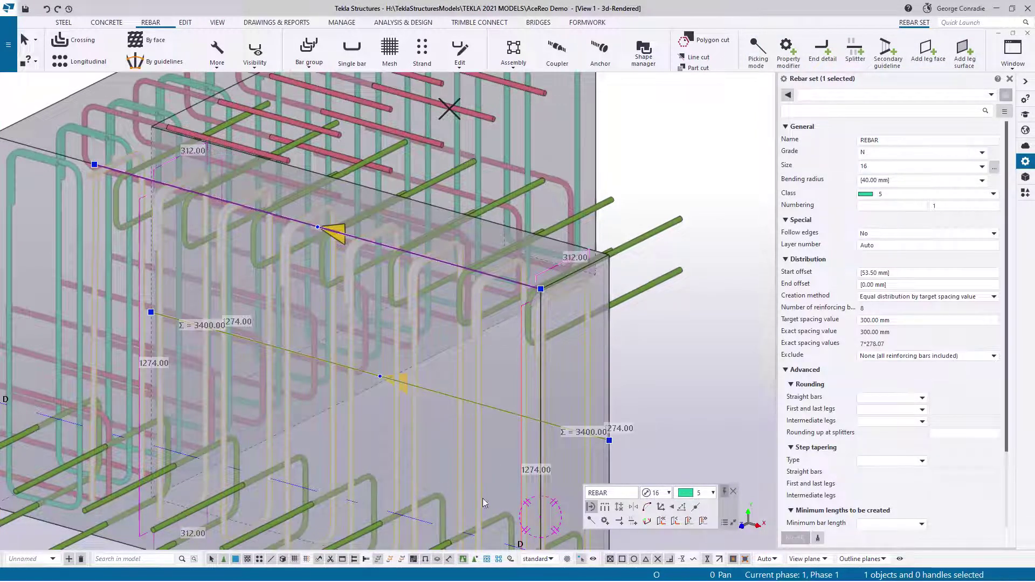
pyautogui.moveTo(521, 452); pyautogui.dragTo(301, 335, button='middle')
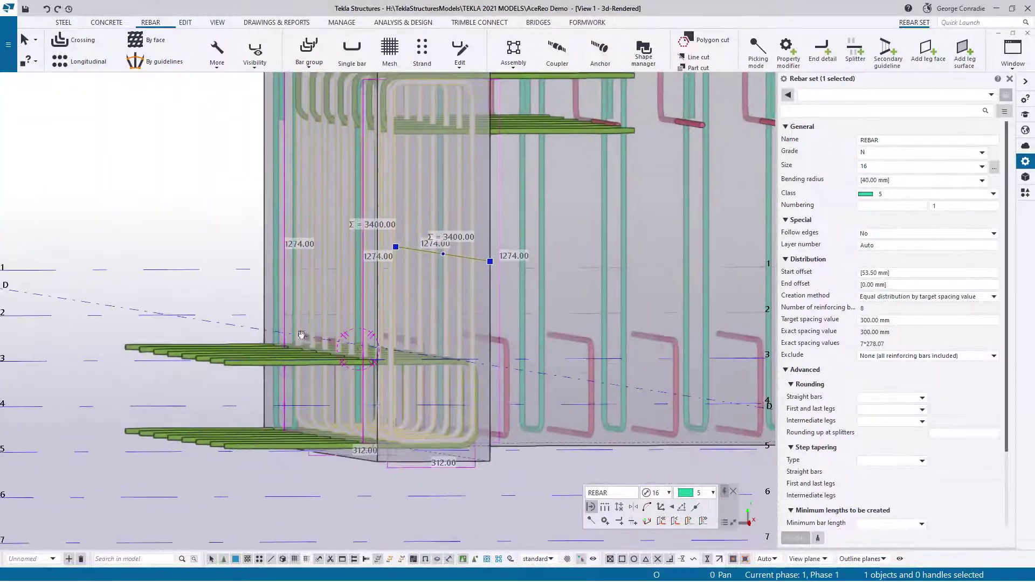